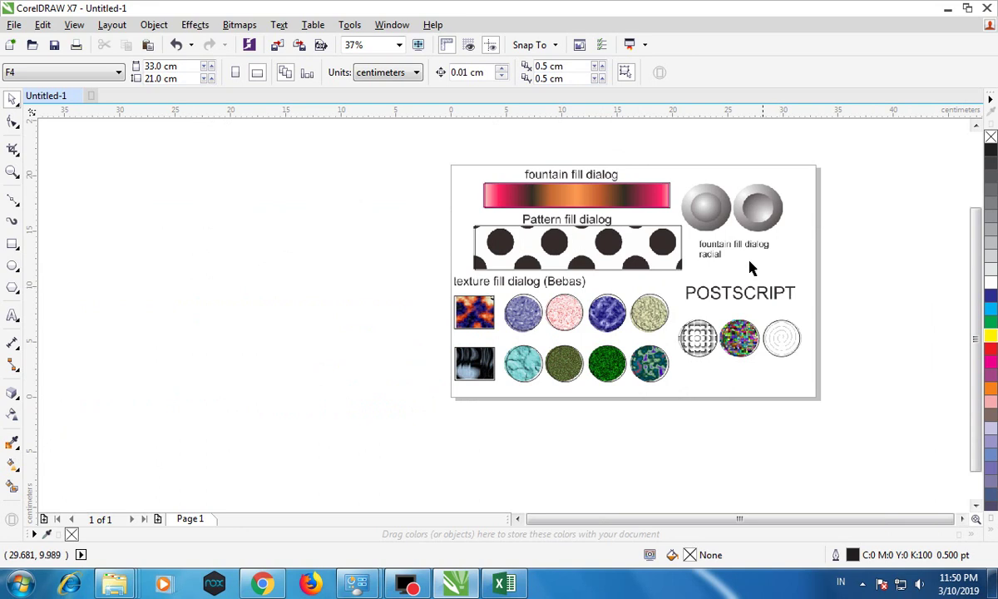
Move the reference picture off the page to the left, then shift all the blank shapes on the page slightly
left_click_drag(746, 240, 357, 243)
left_click(424, 188)
left_click_drag(420, 163, 822, 409)
left_click_drag(608, 236, 613, 243)
left_click(883, 241)
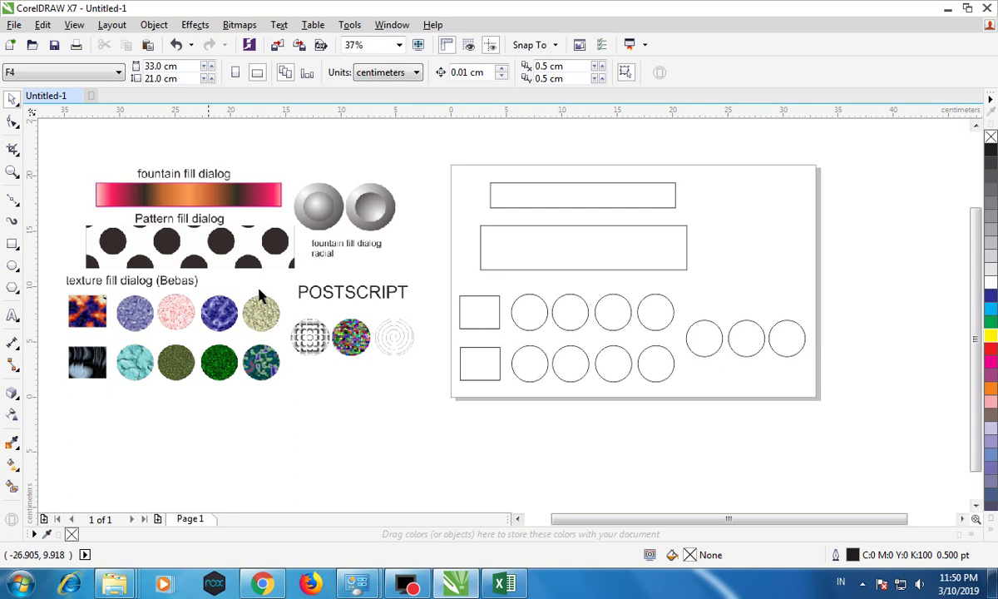
left_click(535, 207)
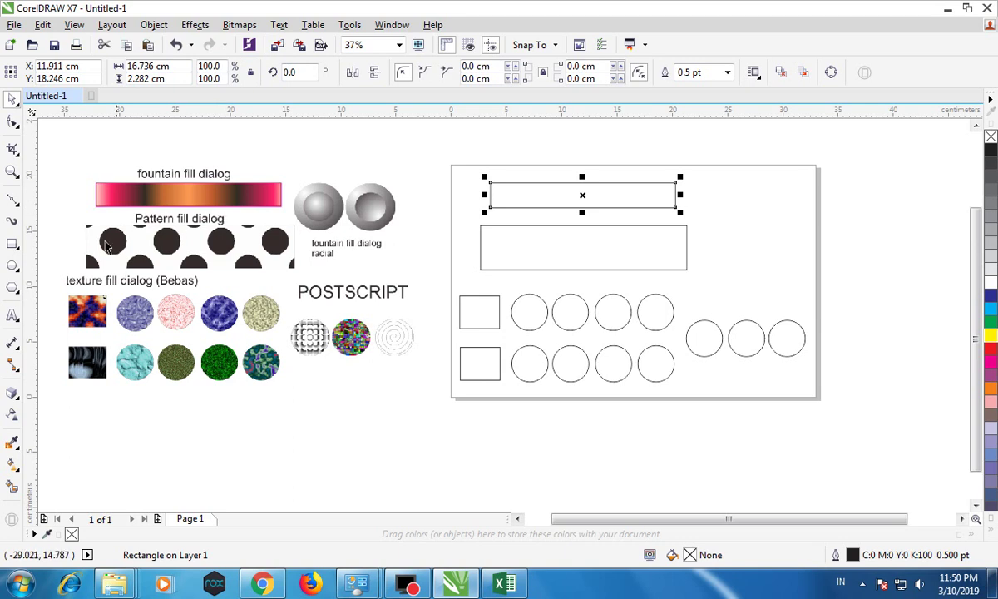
left_click(19, 446)
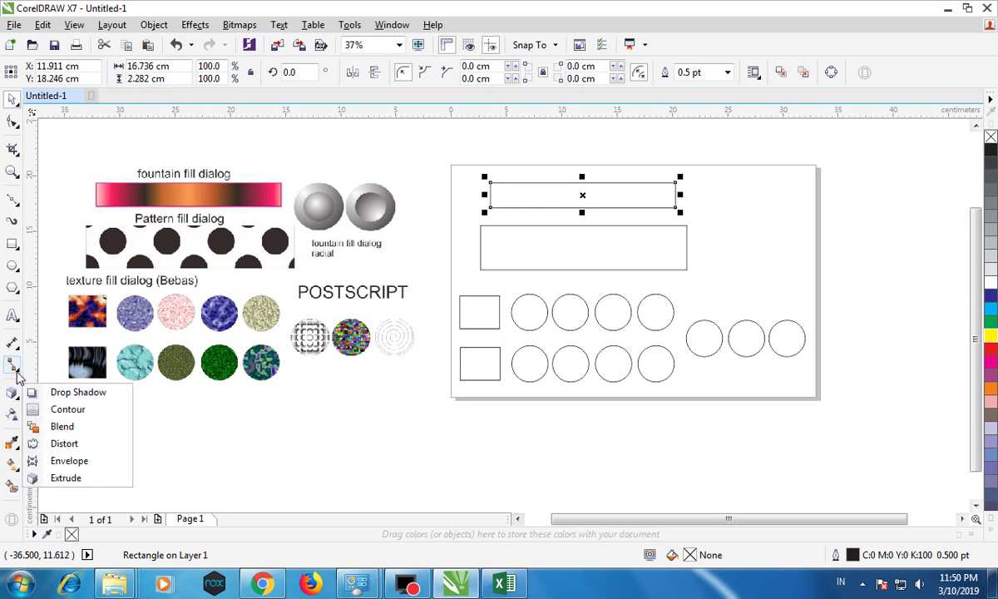
mouse_move(18, 392)
mouse_move(14, 367)
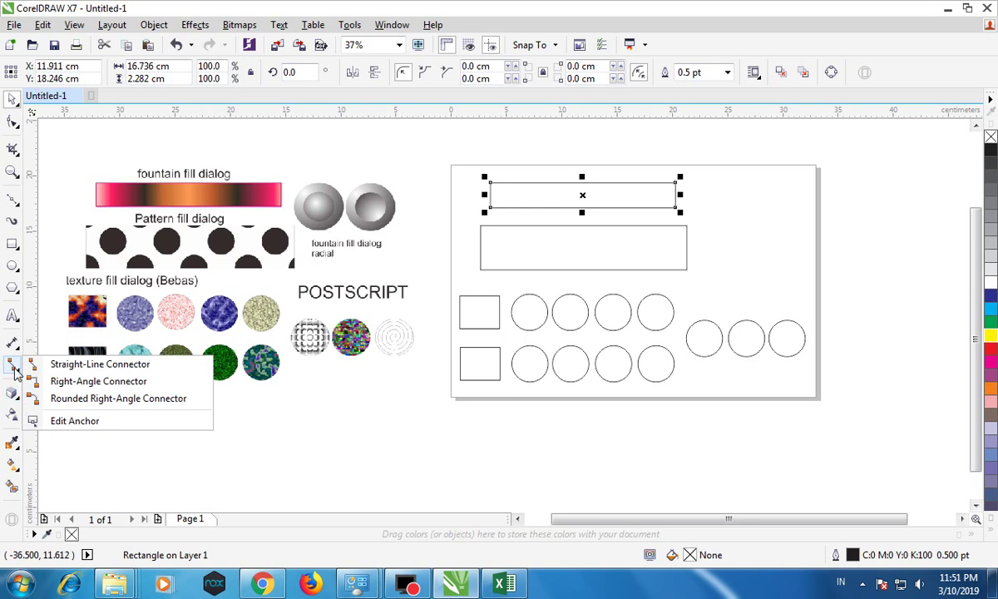
mouse_move(18, 447)
mouse_move(21, 474)
left_click(20, 474)
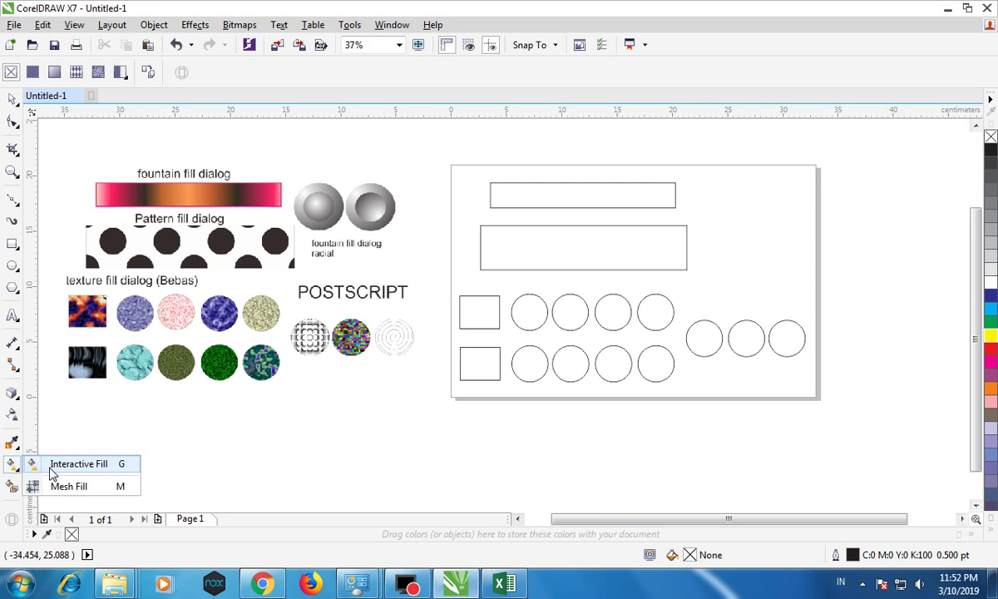
left_click(51, 471)
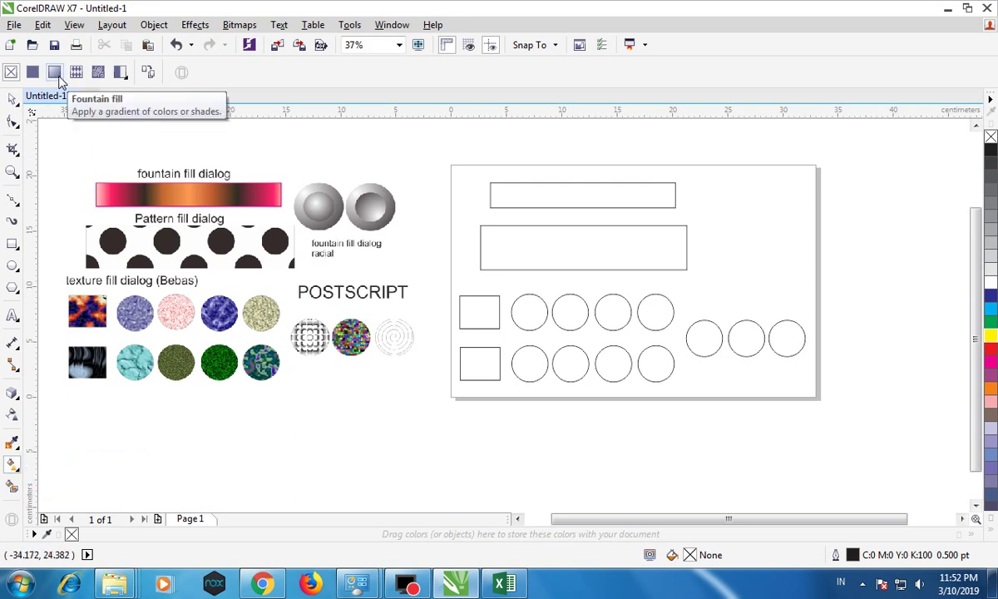
left_click(55, 73)
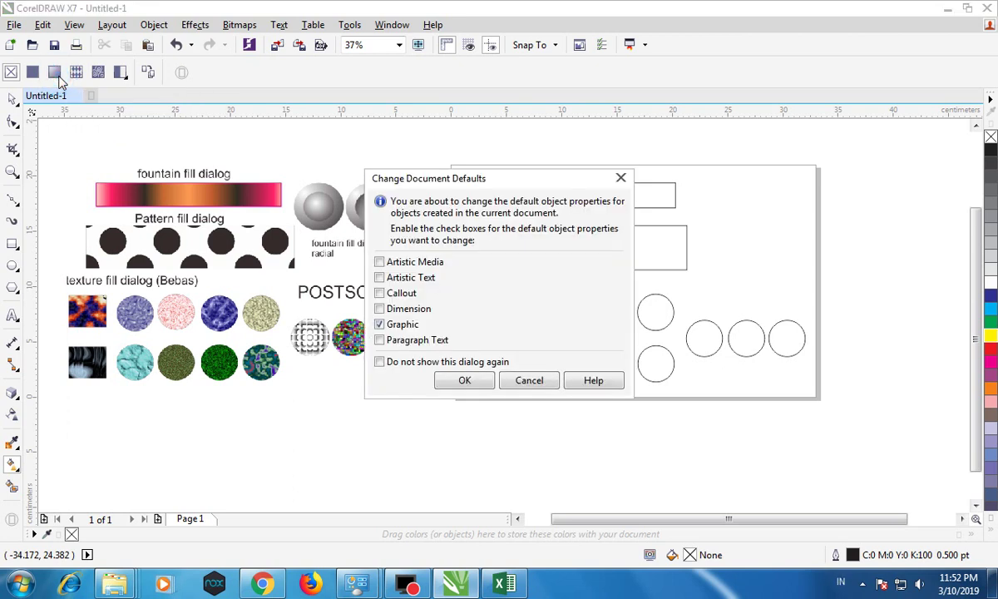
left_click(620, 177)
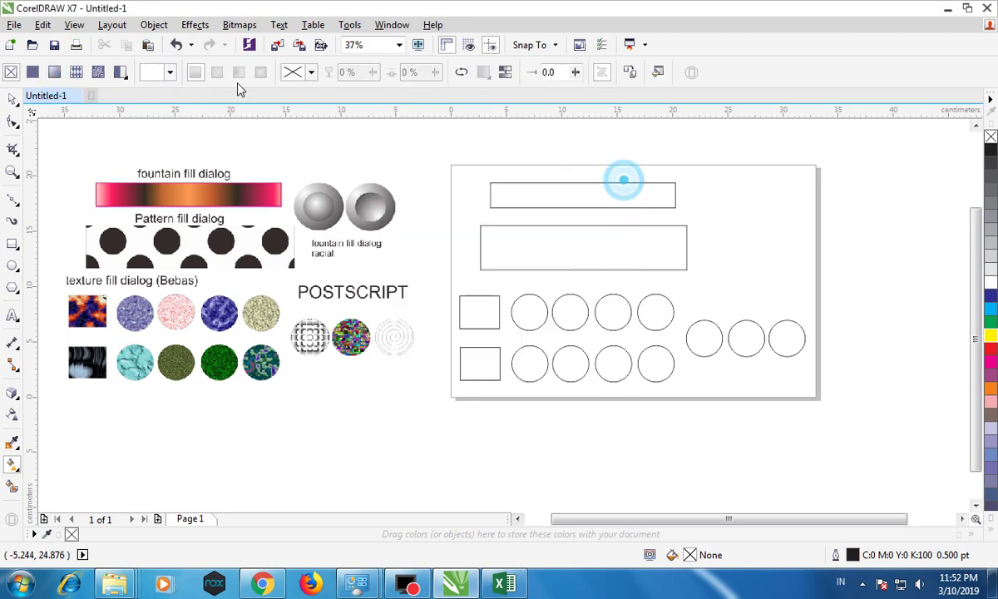
Apply a fountain fill to the narrow upper rectangle on the page with the Interactive Fill tool
left_click(12, 97)
left_click(586, 194)
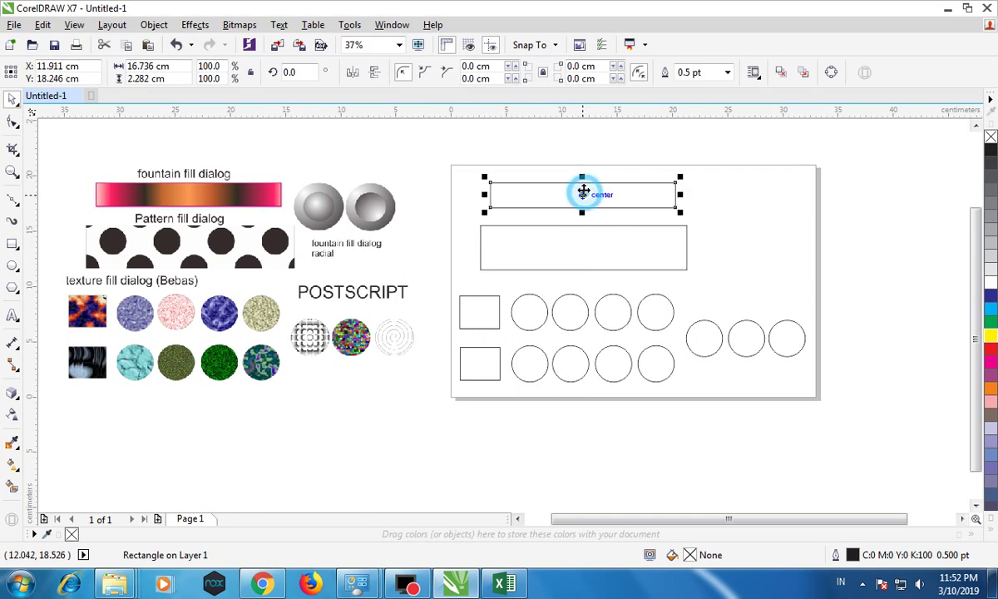
left_click(13, 463)
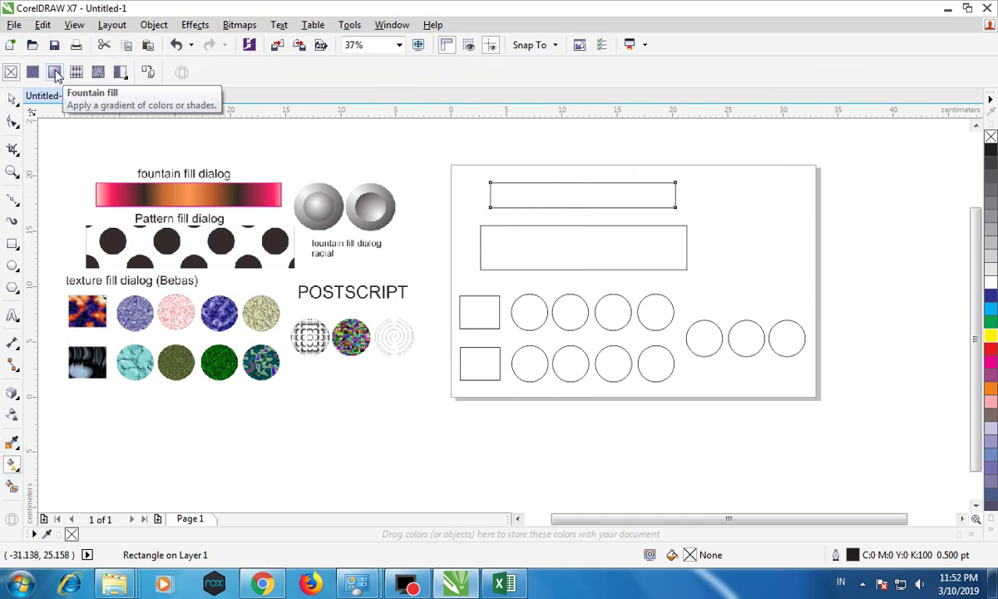
left_click(55, 73)
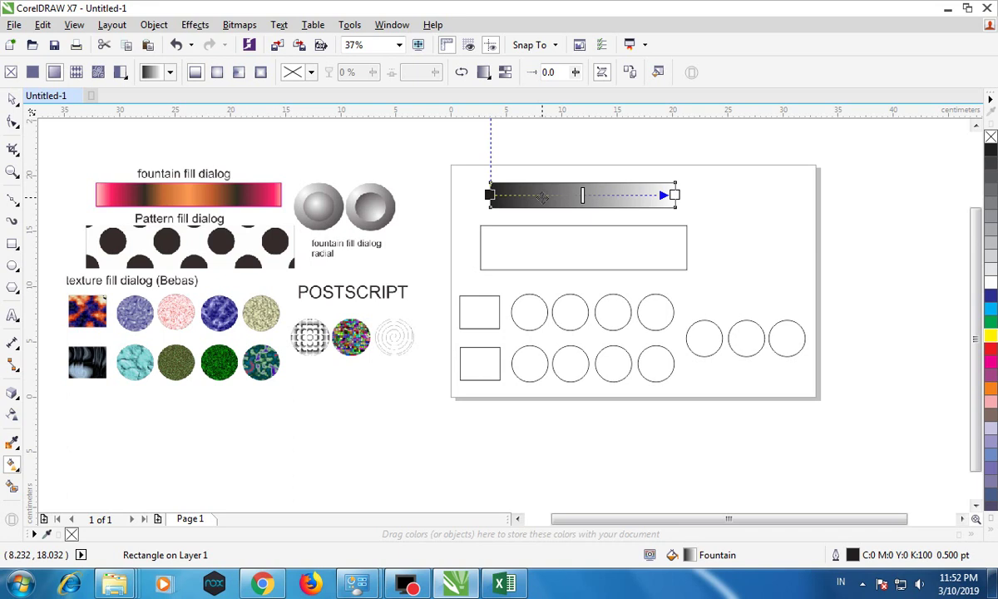
Try adding intermediate color nodes at 18%, 46% and 77% directly on the upper rectangle's gradient
double_click(541, 195)
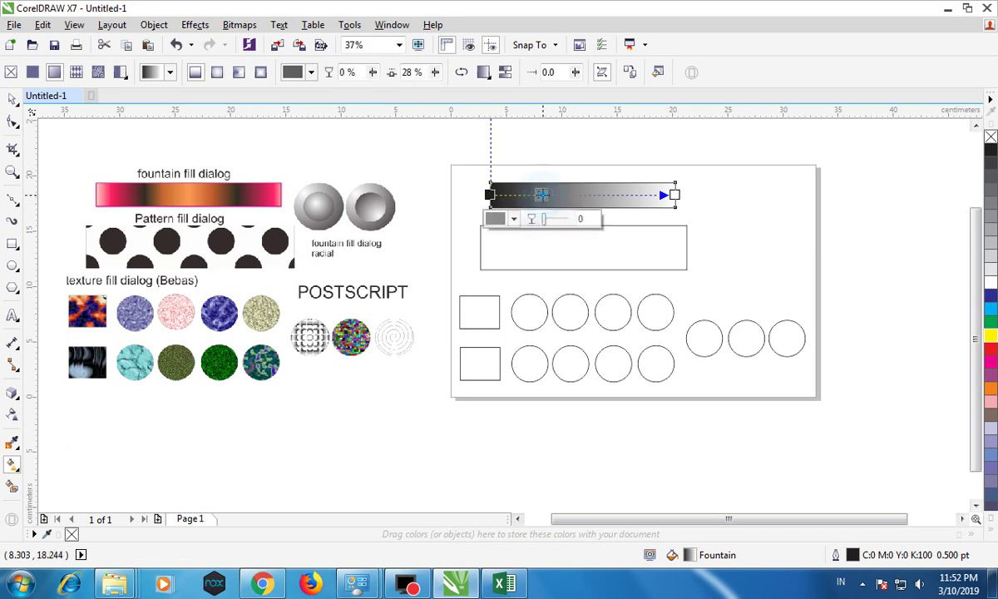
scroll(542, 195, "up", 2)
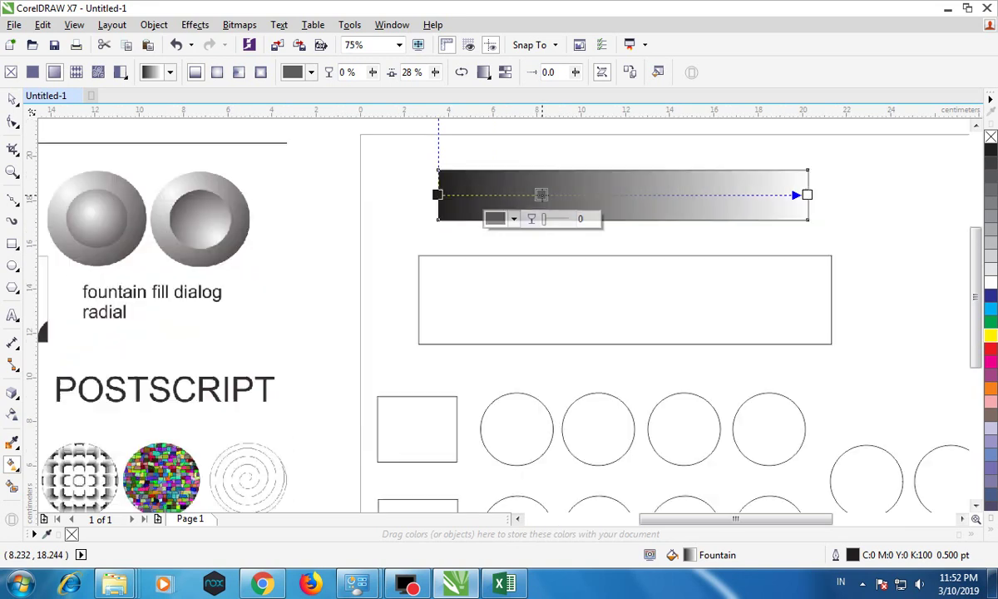
left_click_drag(542, 195, 504, 195)
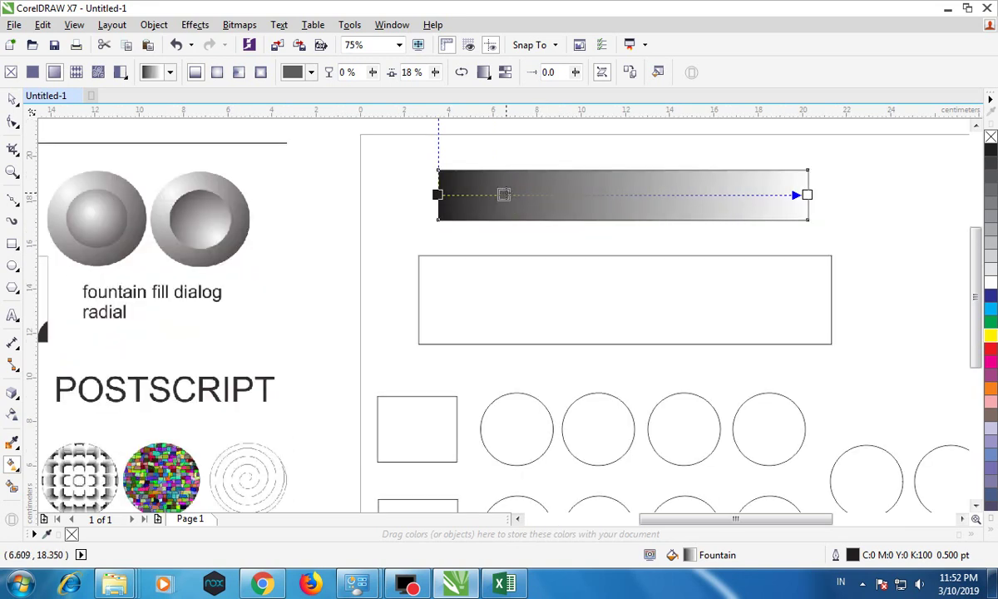
double_click(609, 194)
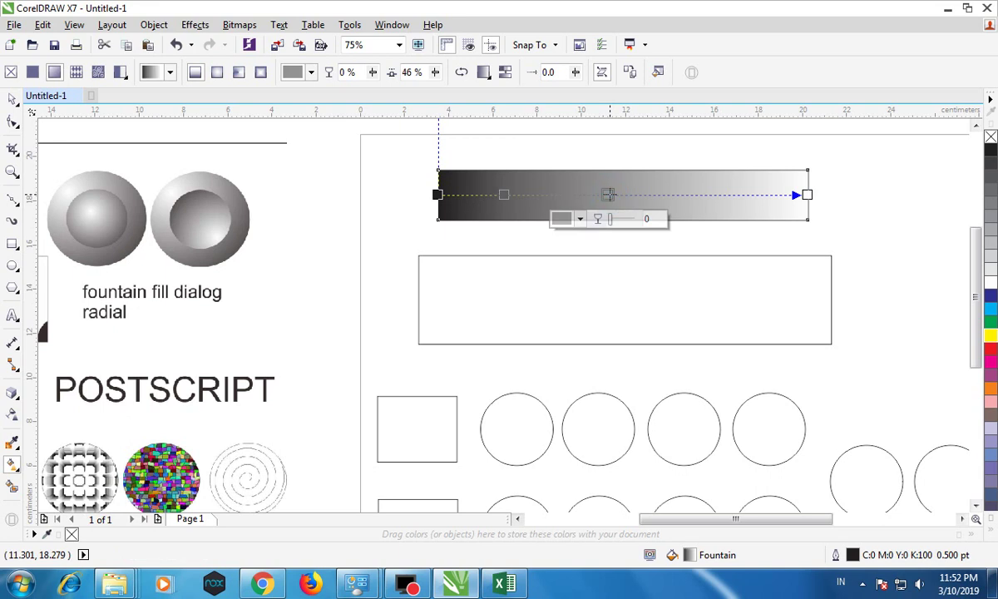
double_click(724, 194)
scroll(669, 223, "down", 1)
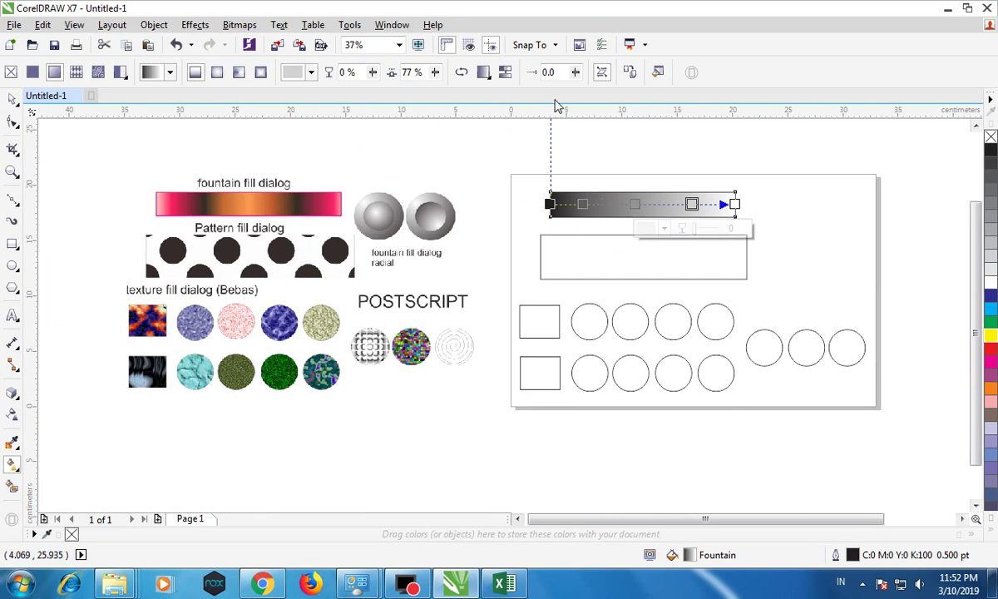
left_click(657, 73)
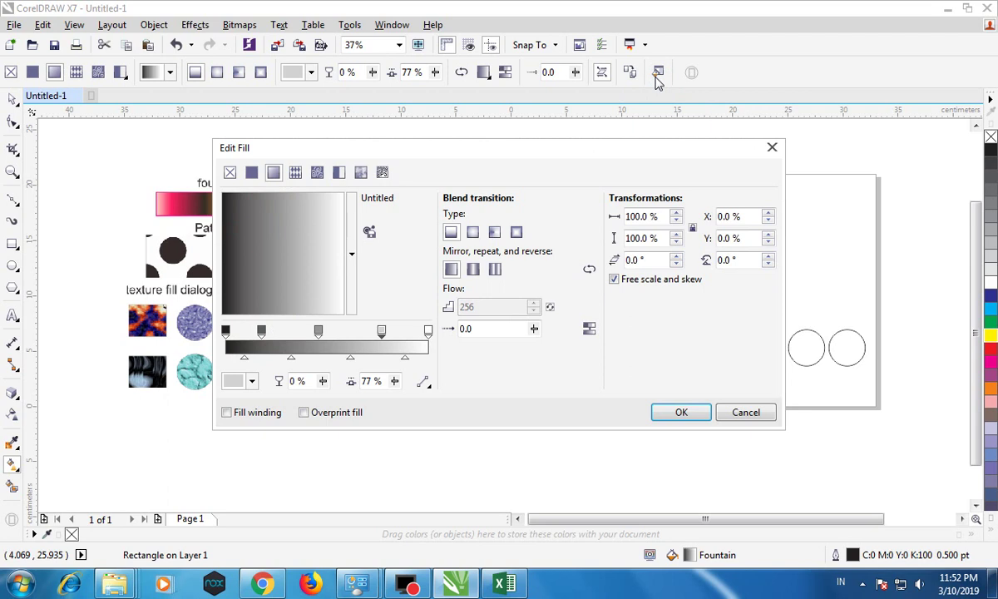
left_click(772, 147)
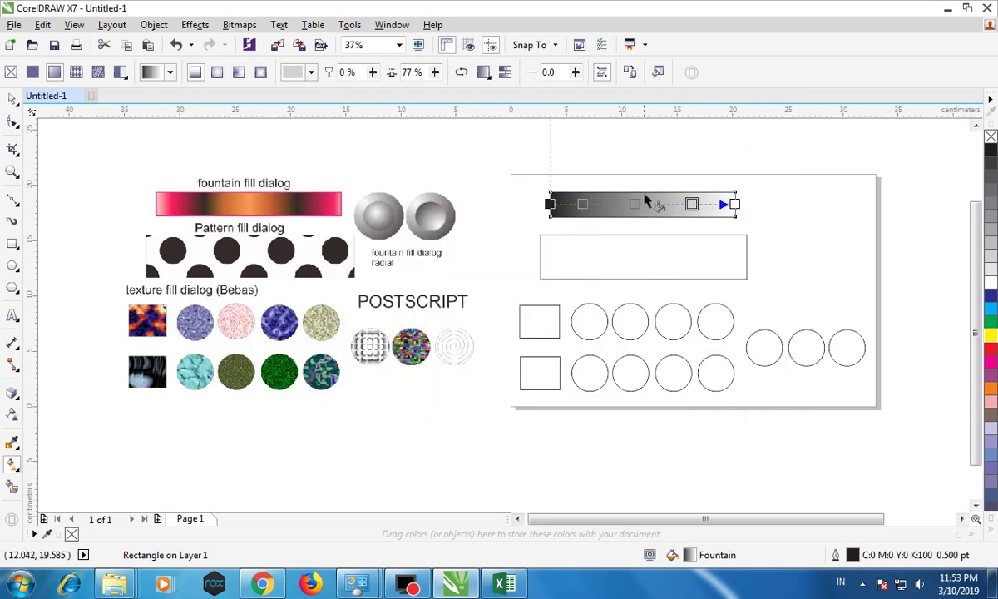
left_click(645, 196)
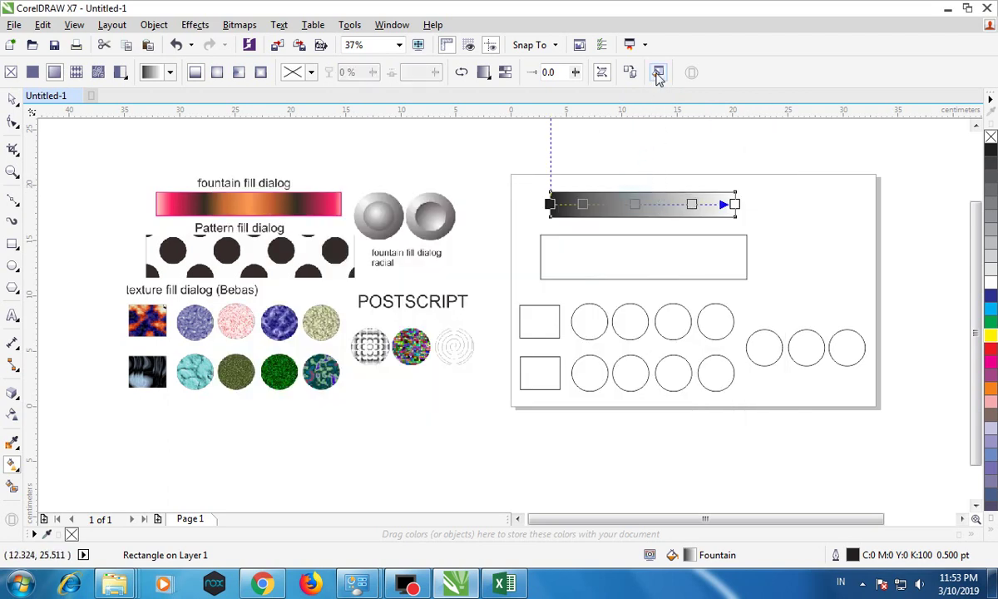
left_click(657, 73)
left_click_drag(496, 153, 339, 145)
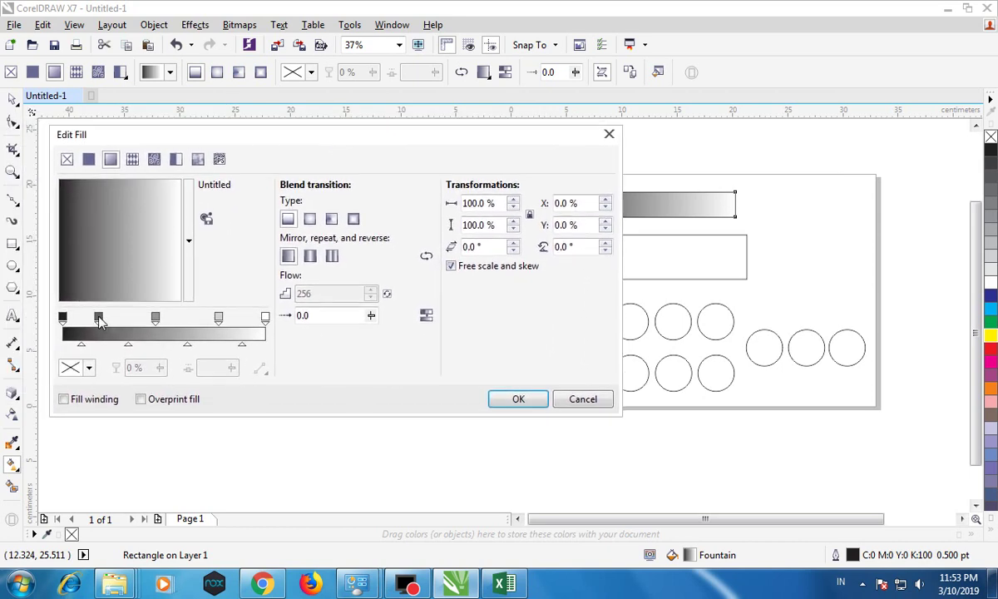
left_click_drag(98, 320, 104, 319)
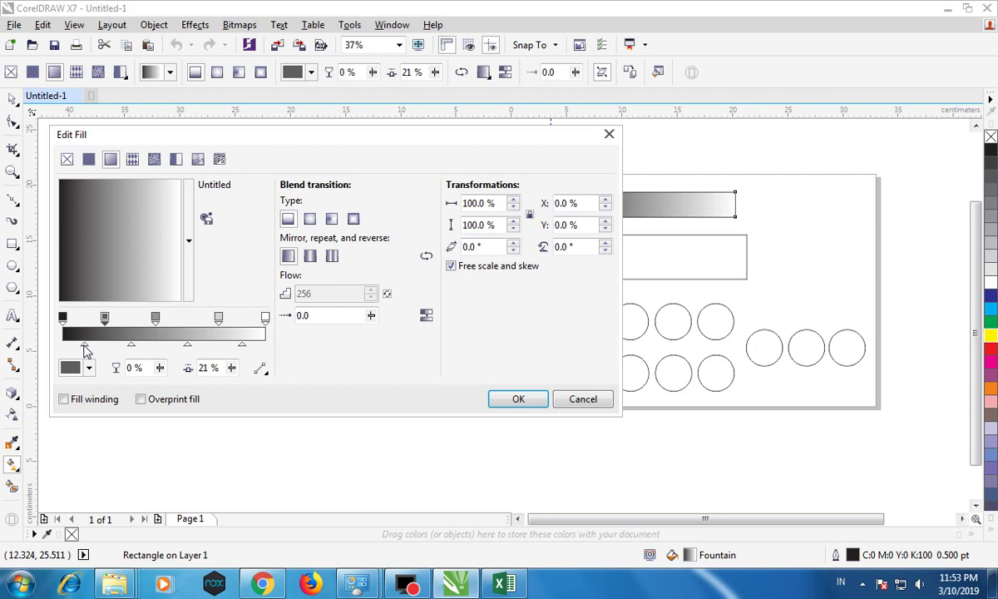
left_click(81, 328)
double_click(81, 327)
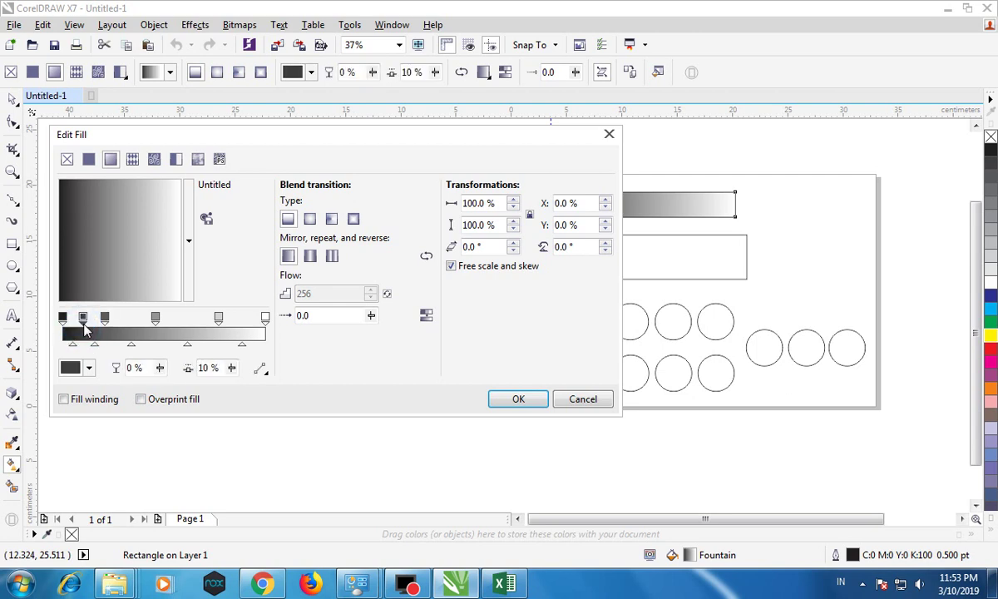
left_click(599, 401)
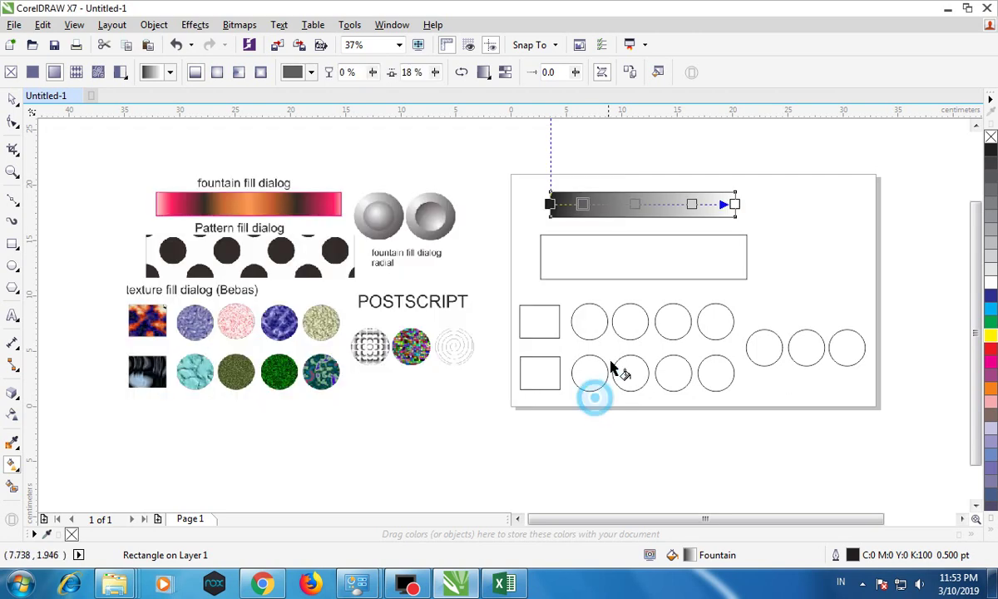
Undo the added intermediate nodes, returning the upper rectangle to a plain black-to-white fountain fill
left_click(176, 45)
left_click(176, 45)
left_click(176, 45)
left_click(176, 47)
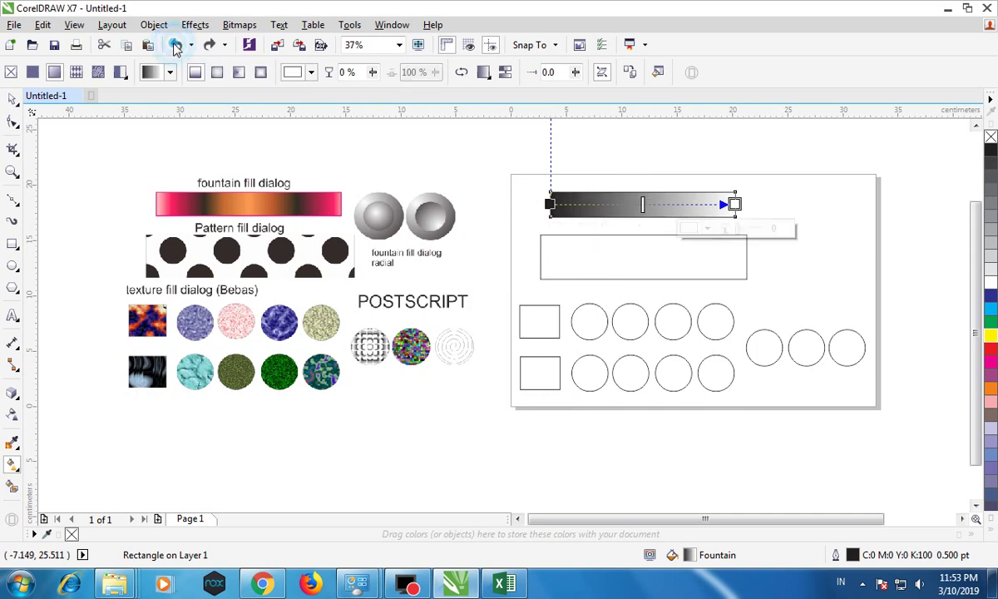
left_click(176, 46)
left_click(209, 44)
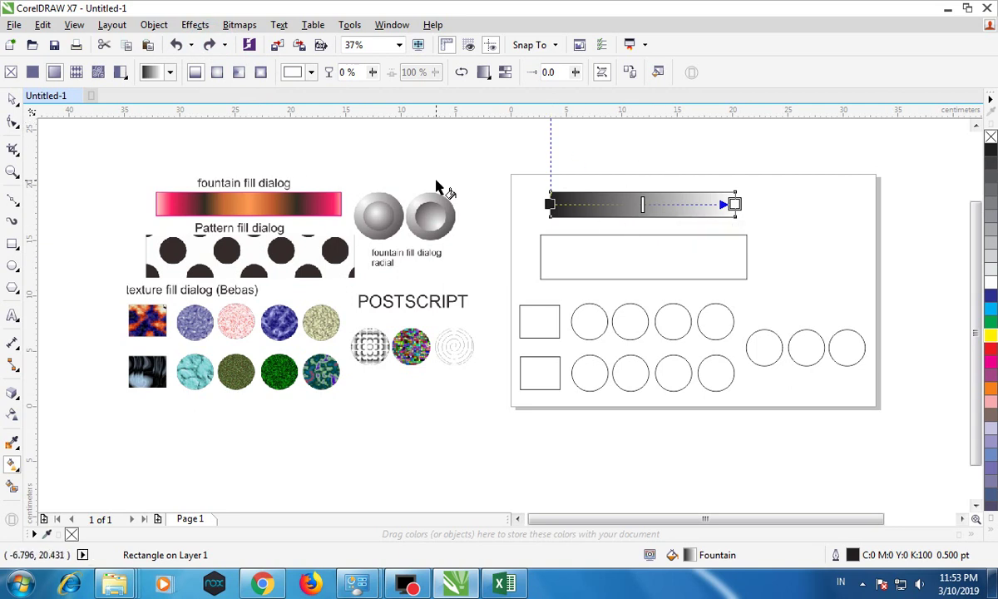
Edit the upper rectangle's fountain fill and add intermediate color nodes at 27%, 54% and 82%
left_click(657, 72)
left_click_drag(413, 137, 867, 91)
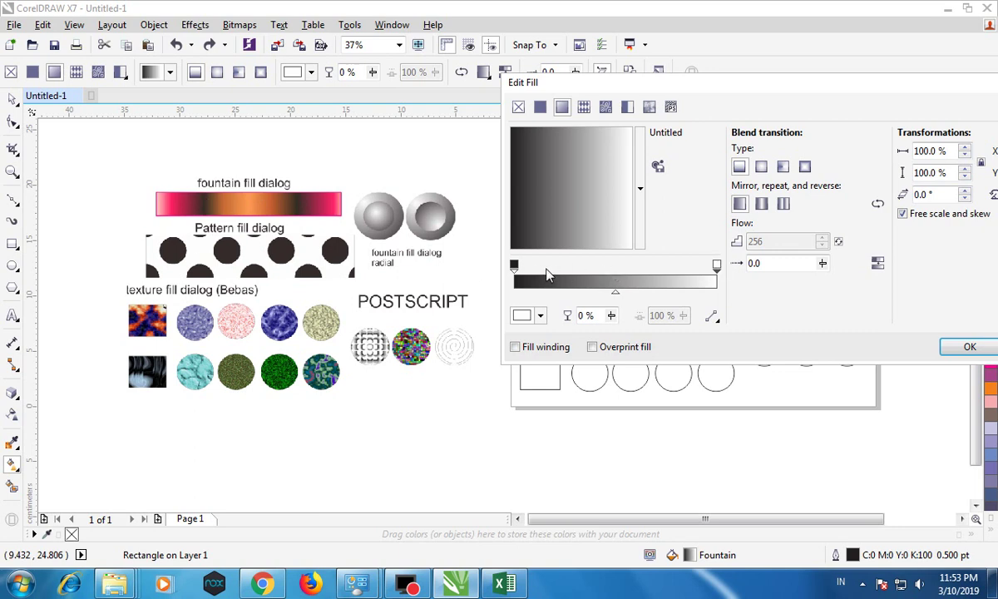
double_click(570, 275)
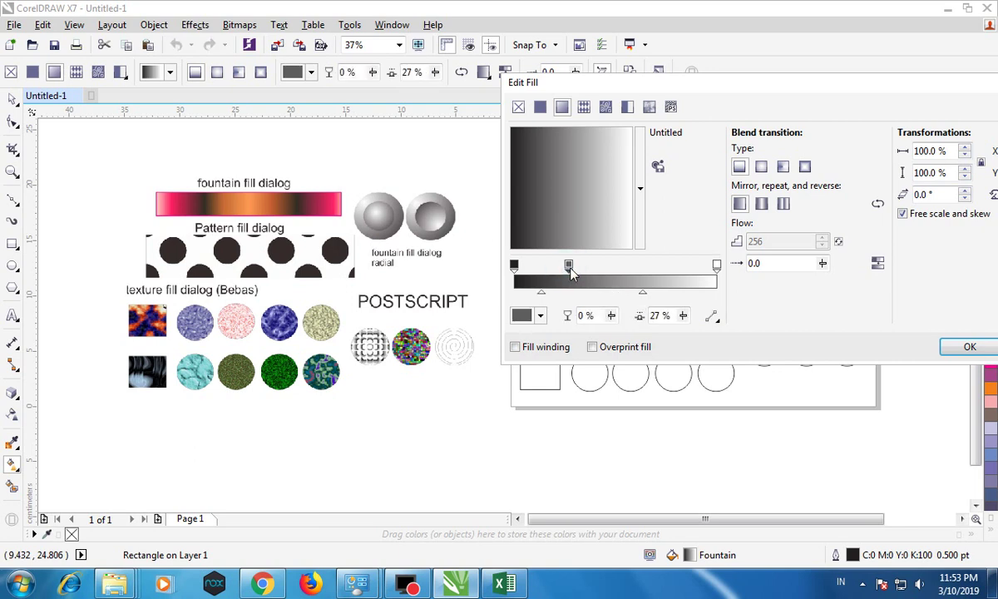
double_click(626, 275)
double_click(681, 274)
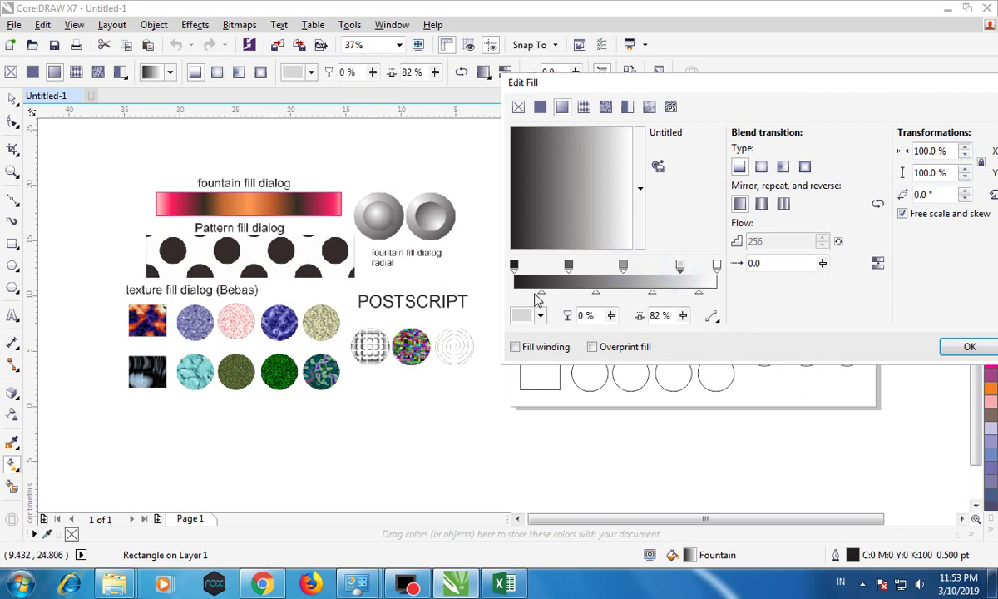
Color the gradient's start node pinkish red (C0 M100 Y46 K0) and its 27% node black (C75 M68 Y65 K90)
left_click(515, 265)
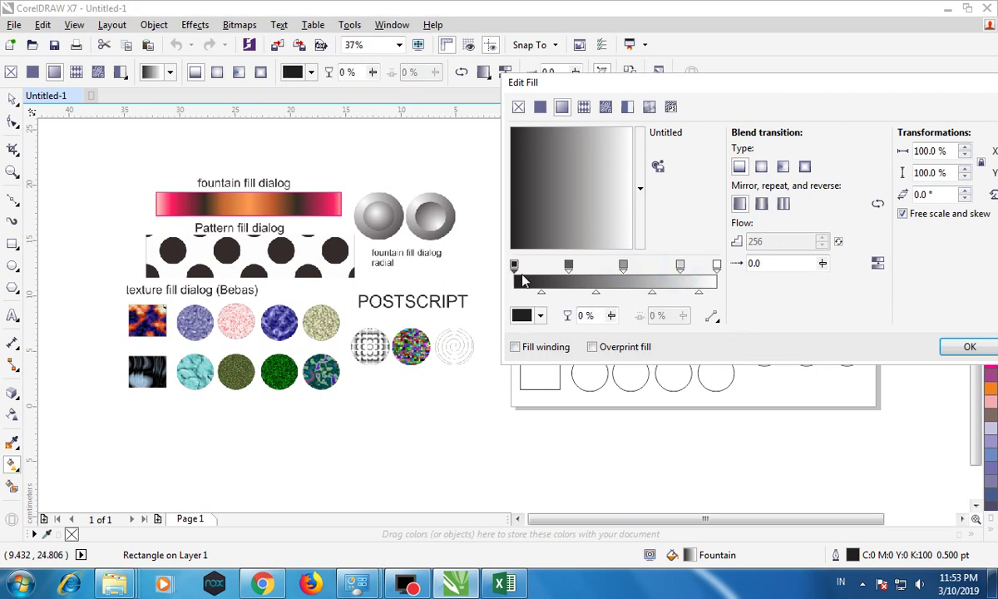
left_click(540, 315)
left_click(599, 394)
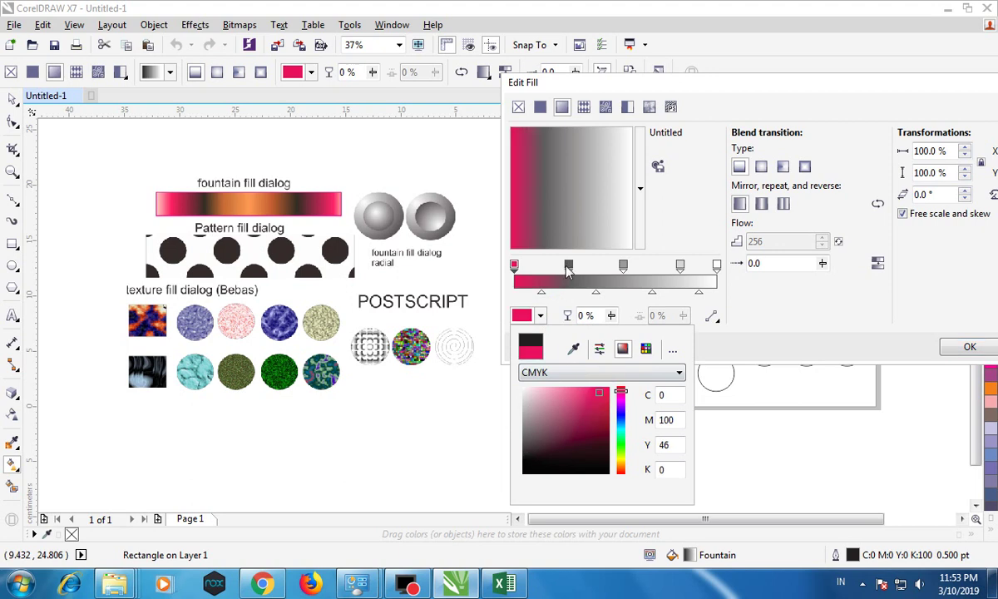
left_click(567, 264)
left_click(568, 264)
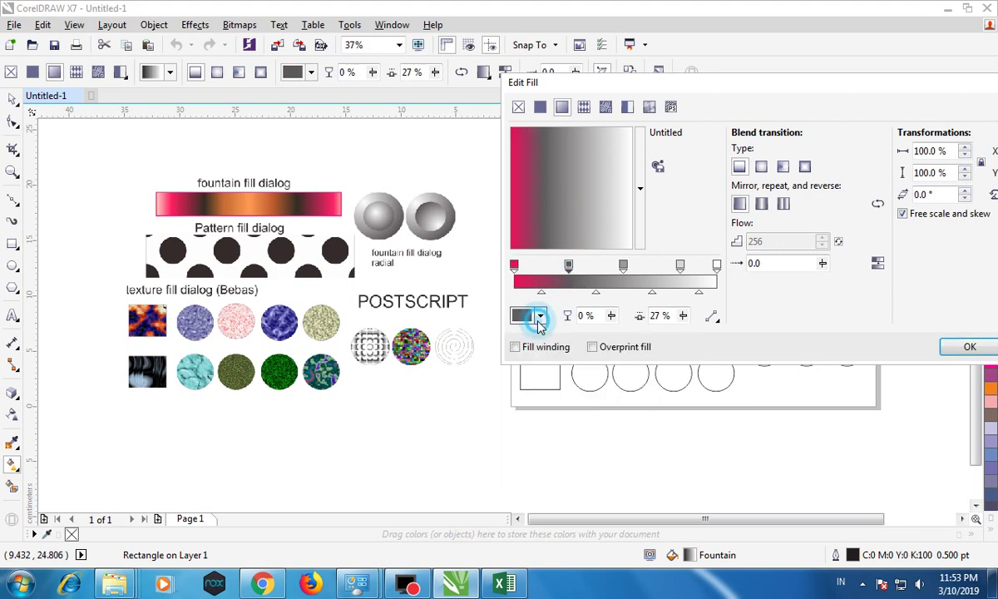
left_click(540, 317)
left_click(529, 467)
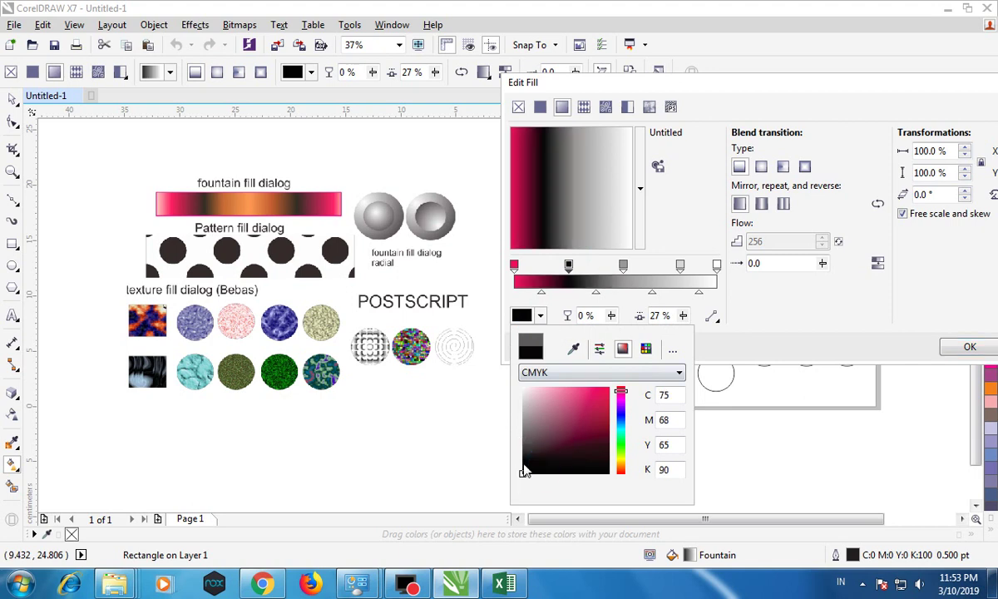
Color the gradient's 54% node orange (C0 M67 Y91 K0)
left_click(622, 264)
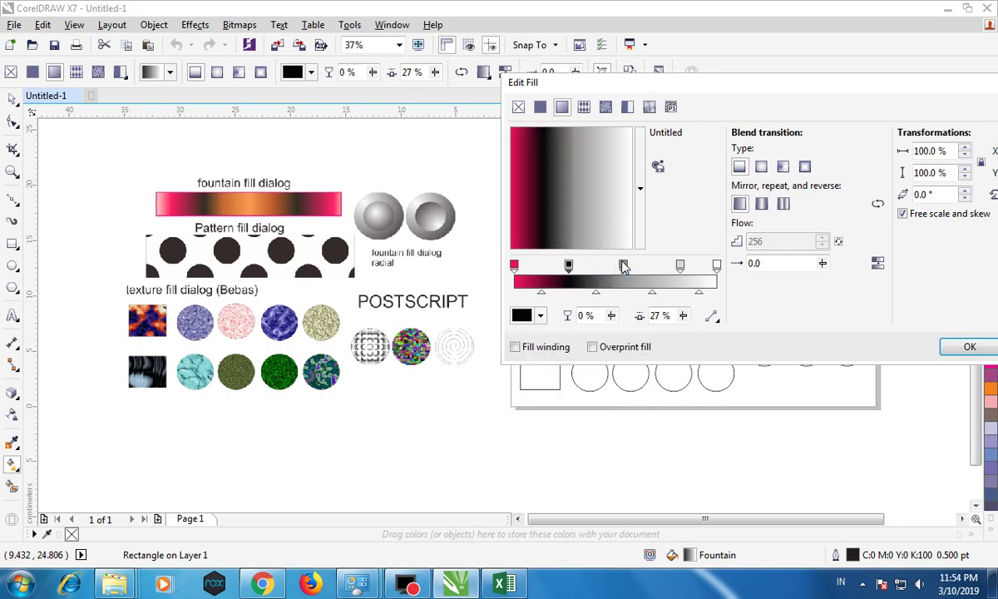
left_click(624, 264)
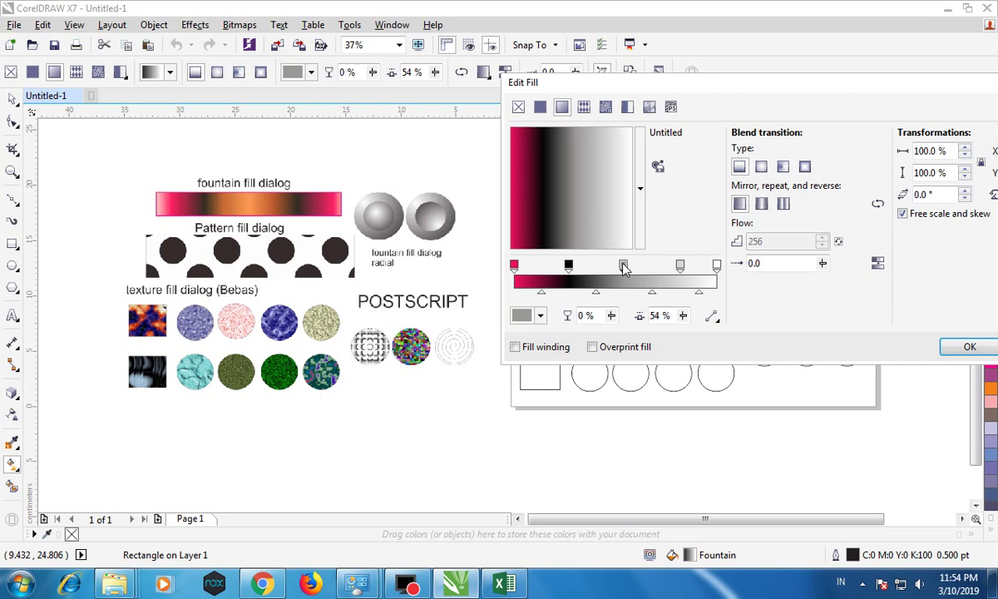
left_click(540, 316)
left_click(587, 396)
left_click_drag(588, 396, 589, 384)
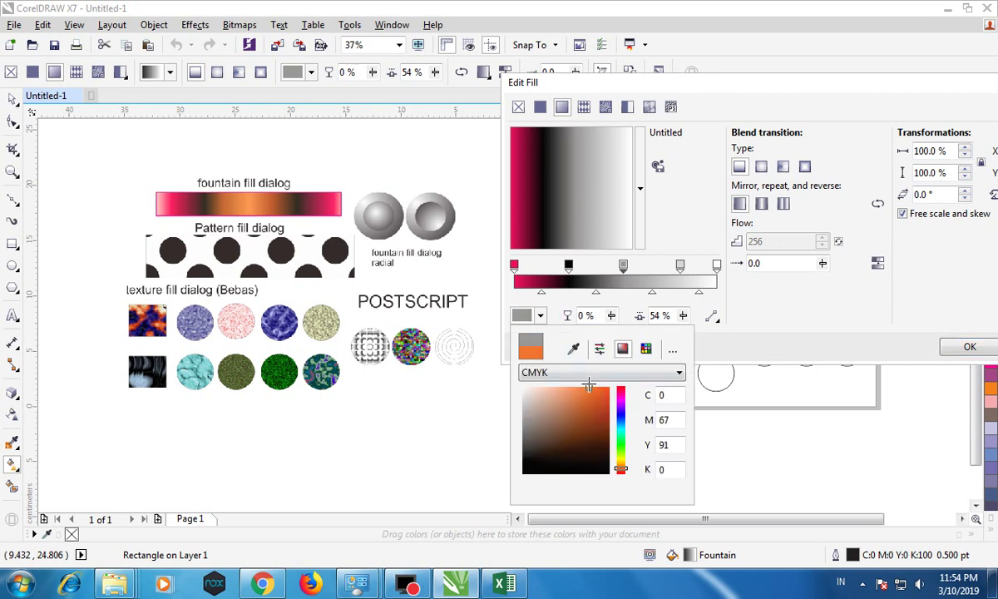
Color the gradient's 82% node black (C75 M68 Y65 K90)
left_click(679, 265)
left_click(679, 266)
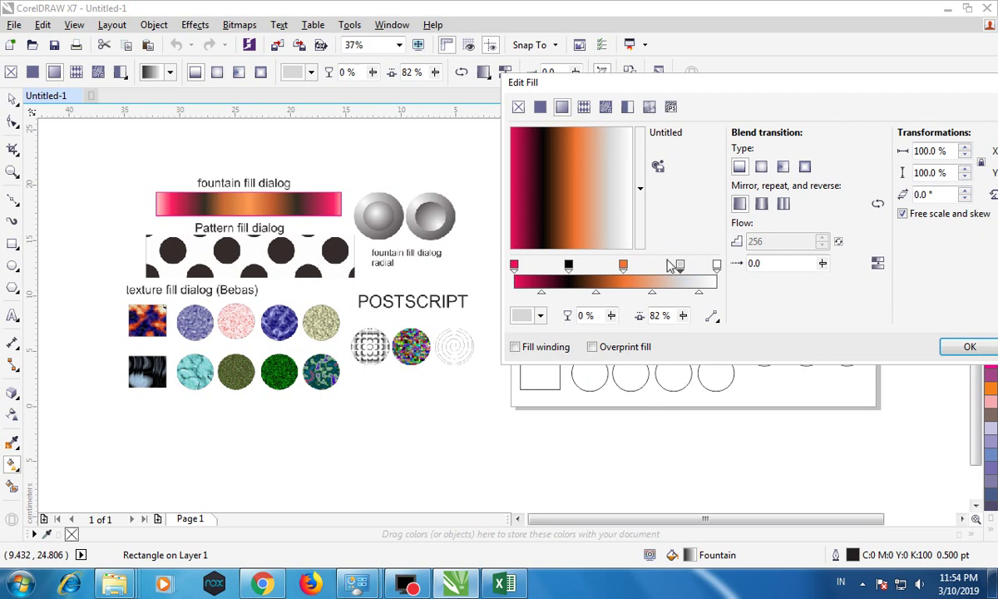
left_click(537, 315)
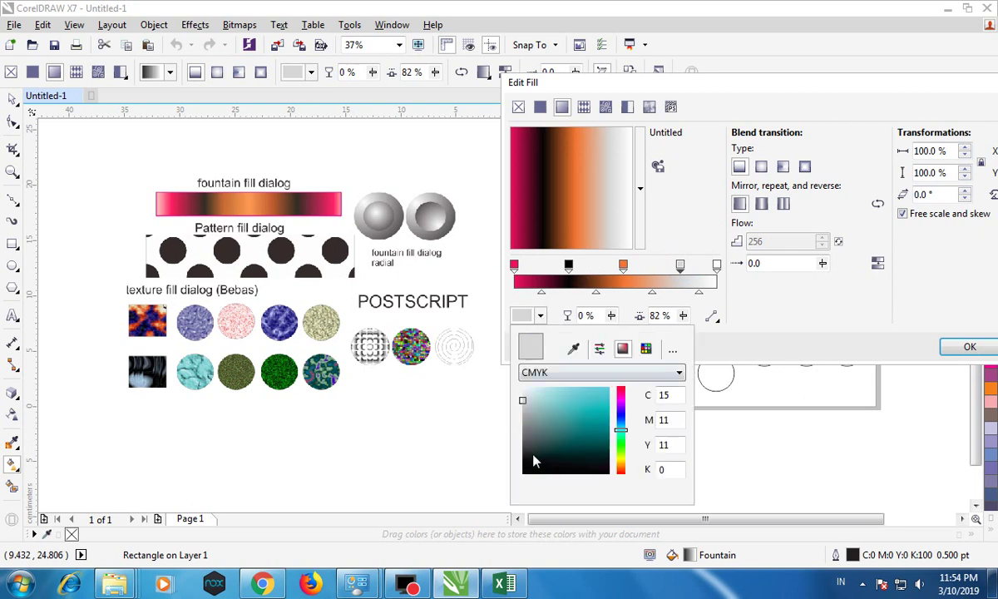
left_click(525, 472)
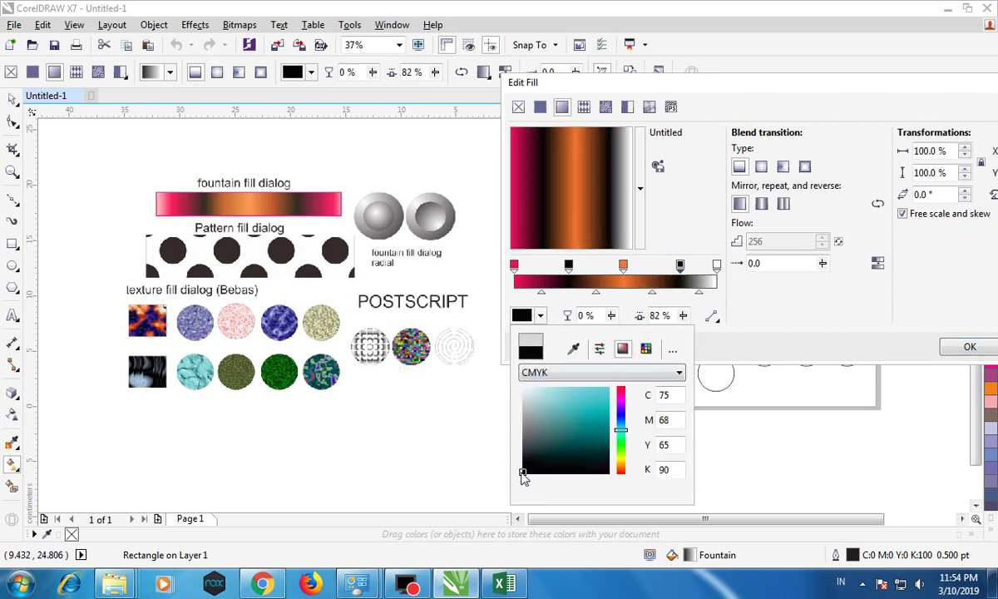
Color the gradient's end node red (C1 M87 Y73 K0), apply the fountain fill, and deselect the upper rectangle
left_click(717, 265)
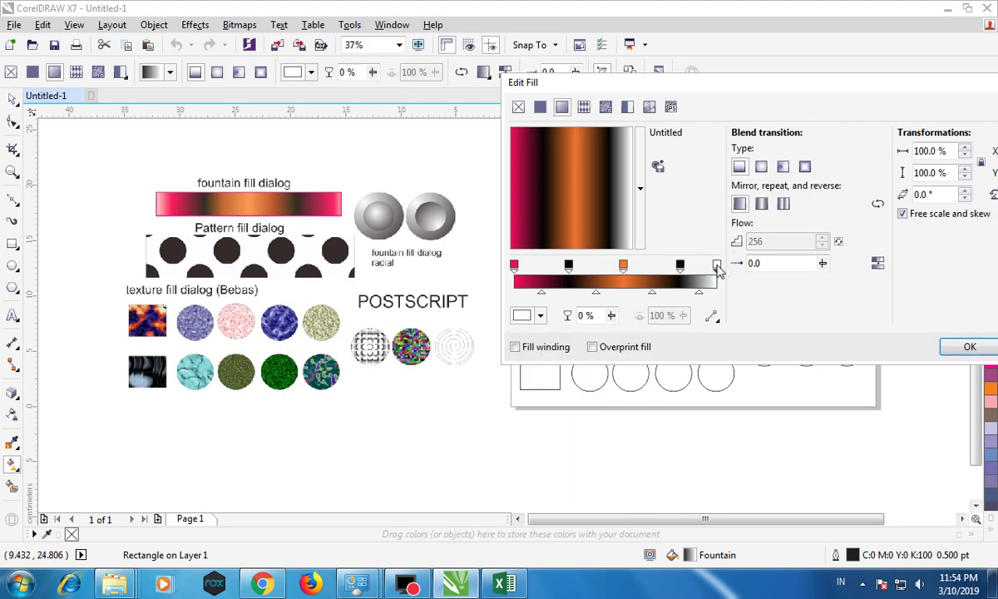
left_click(525, 315)
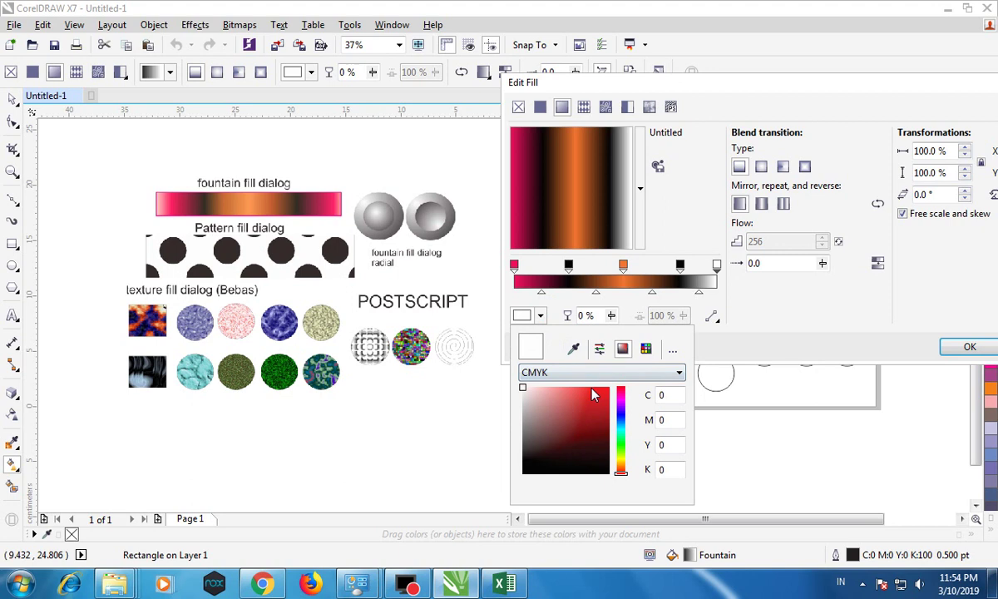
left_click(586, 425)
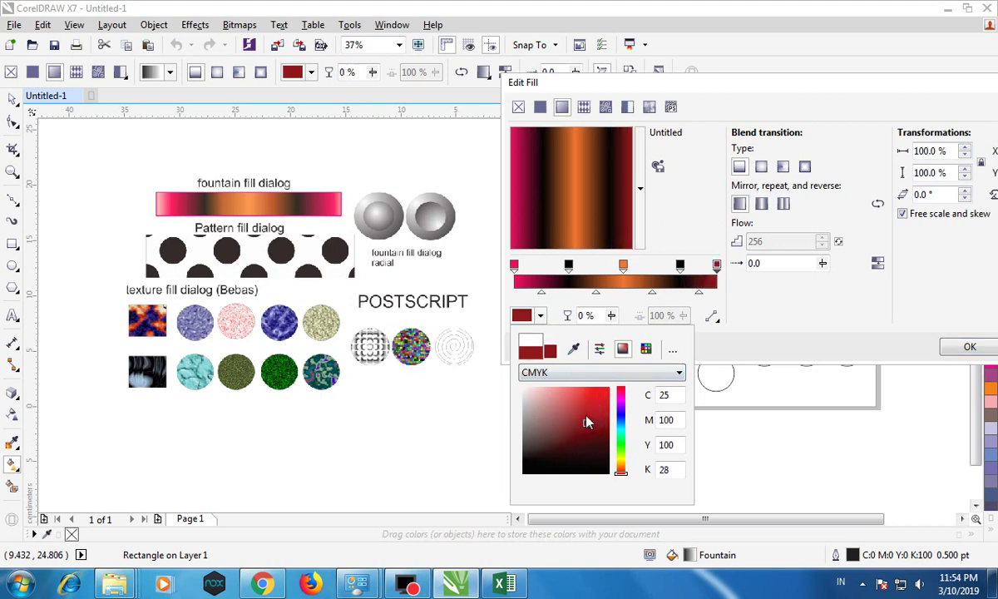
left_click(582, 399)
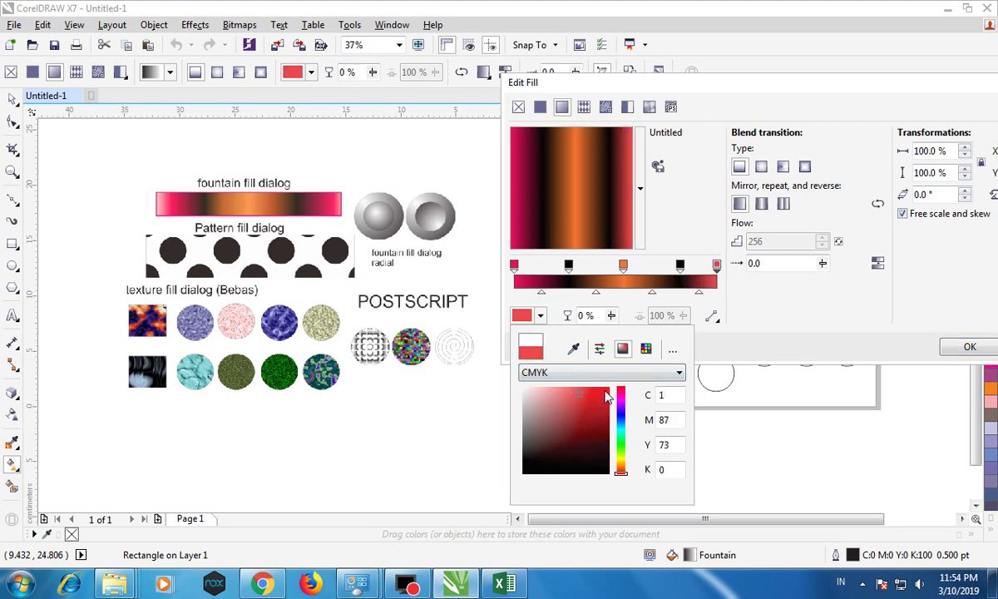
left_click(701, 226)
left_click(964, 345)
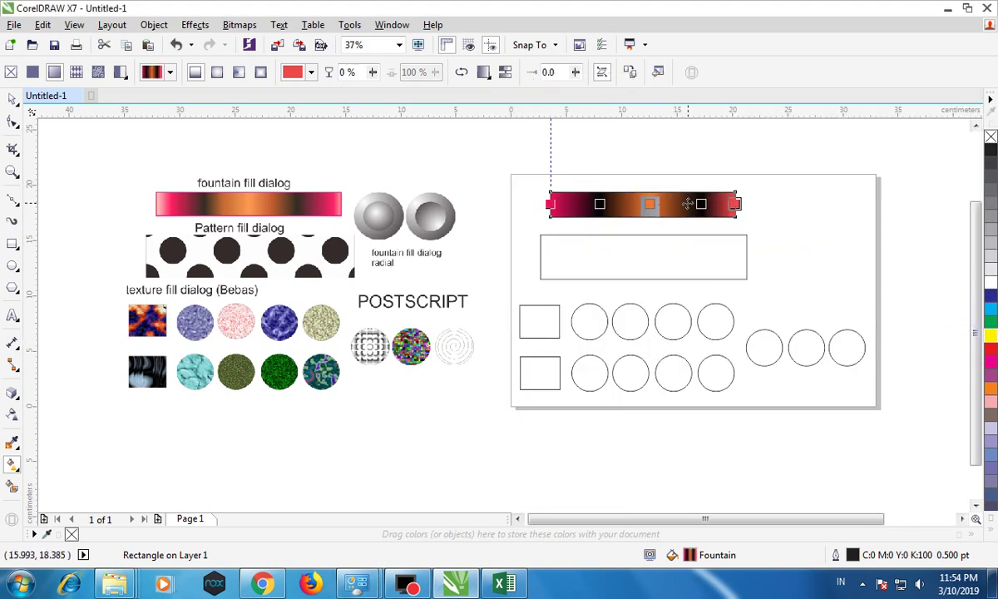
left_click(12, 100)
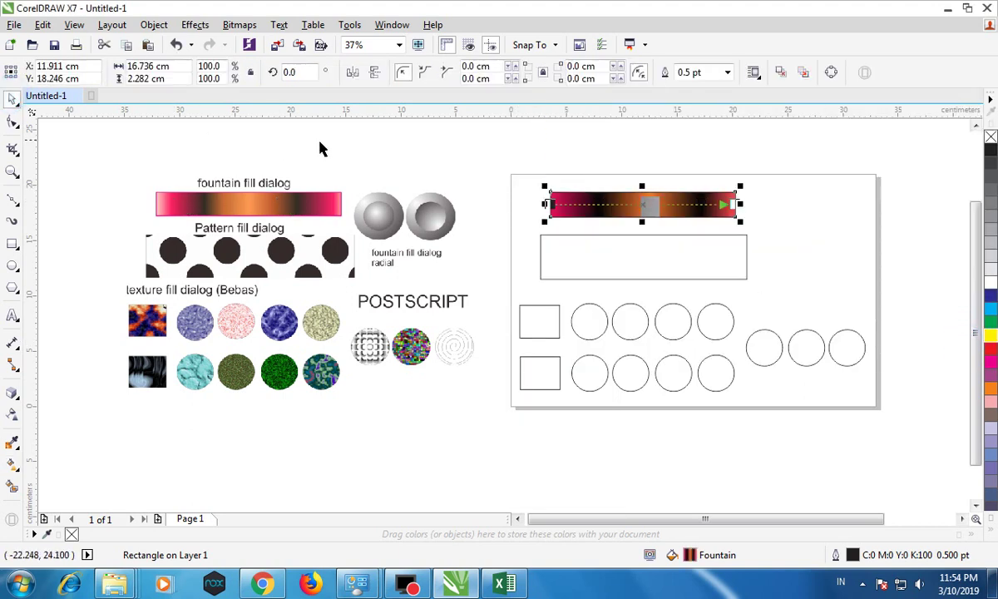
left_click(372, 135)
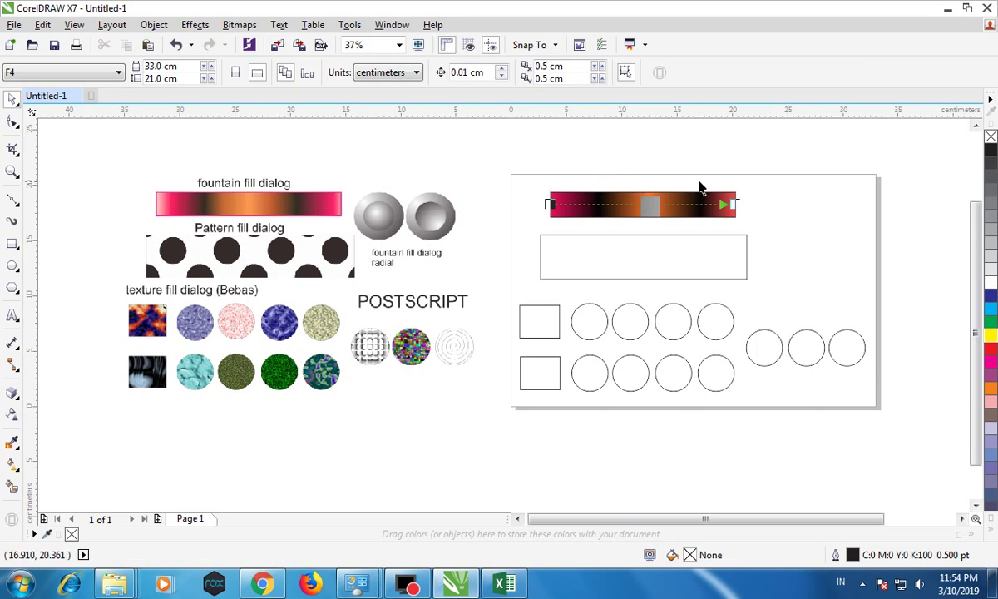
Apply a two-color pattern fill to the lower rectangle and open its detailed fill settings
left_click(613, 257)
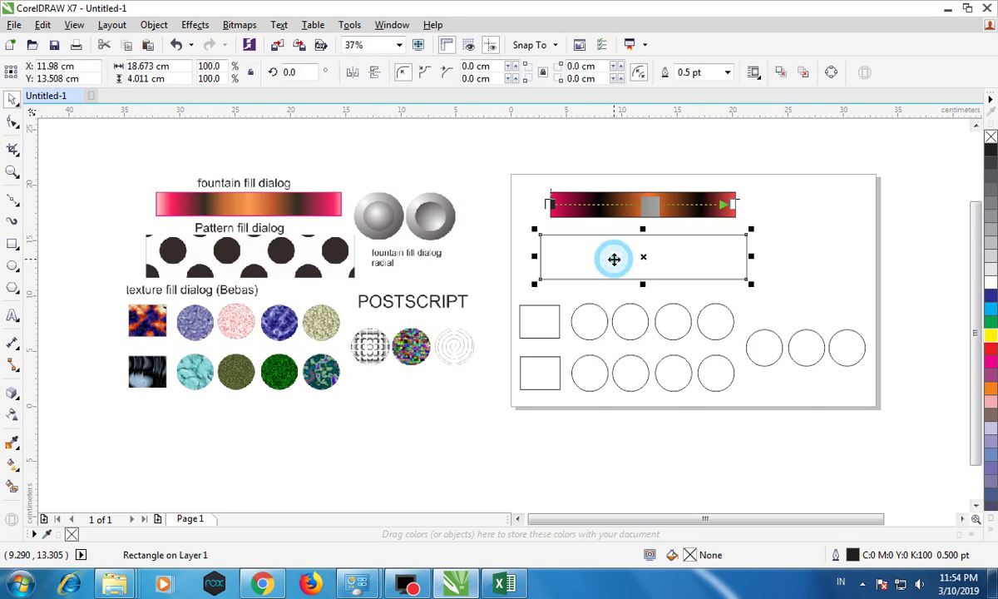
left_click(13, 464)
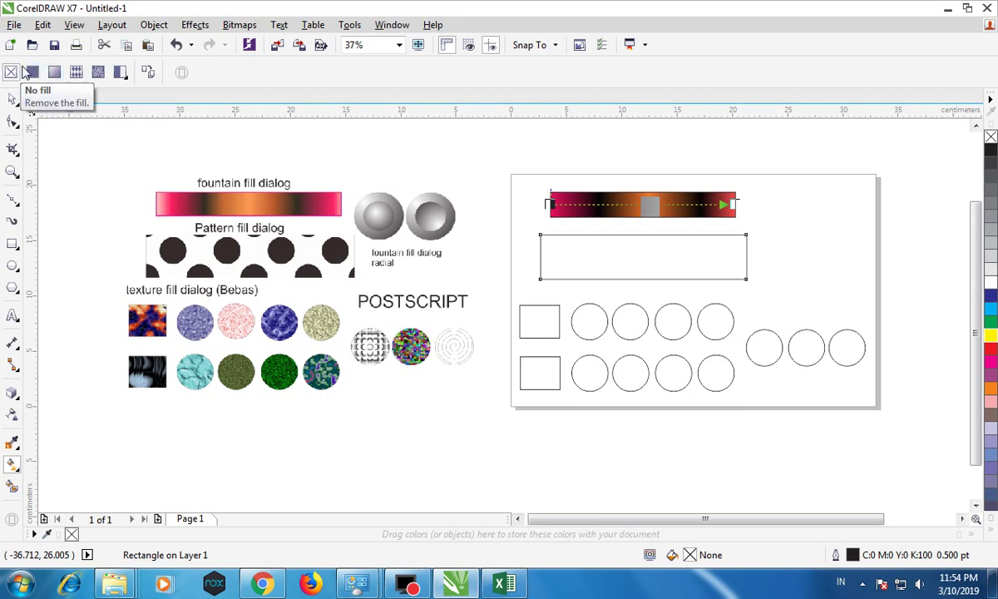
left_click(120, 73)
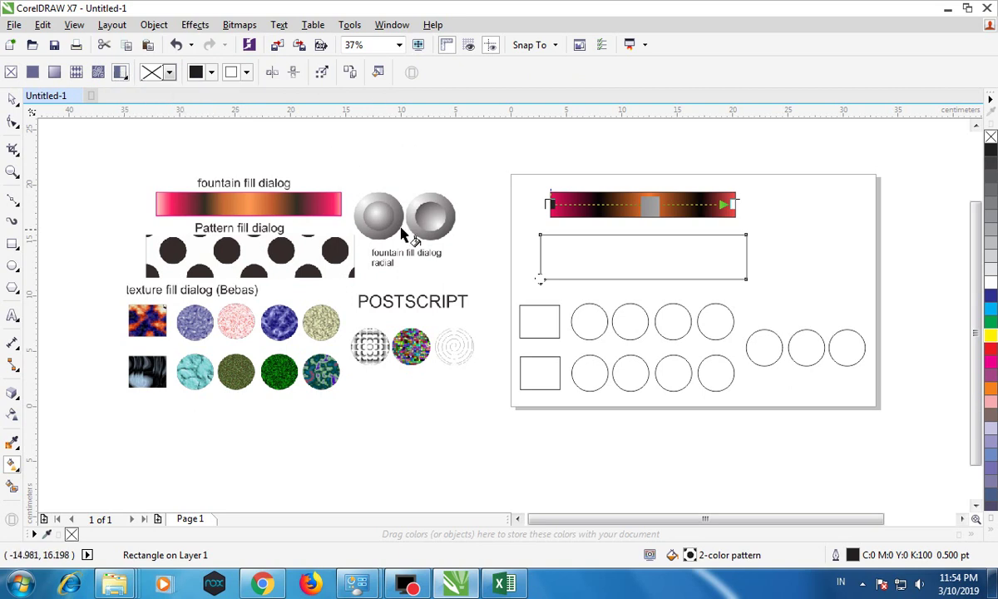
left_click(376, 73)
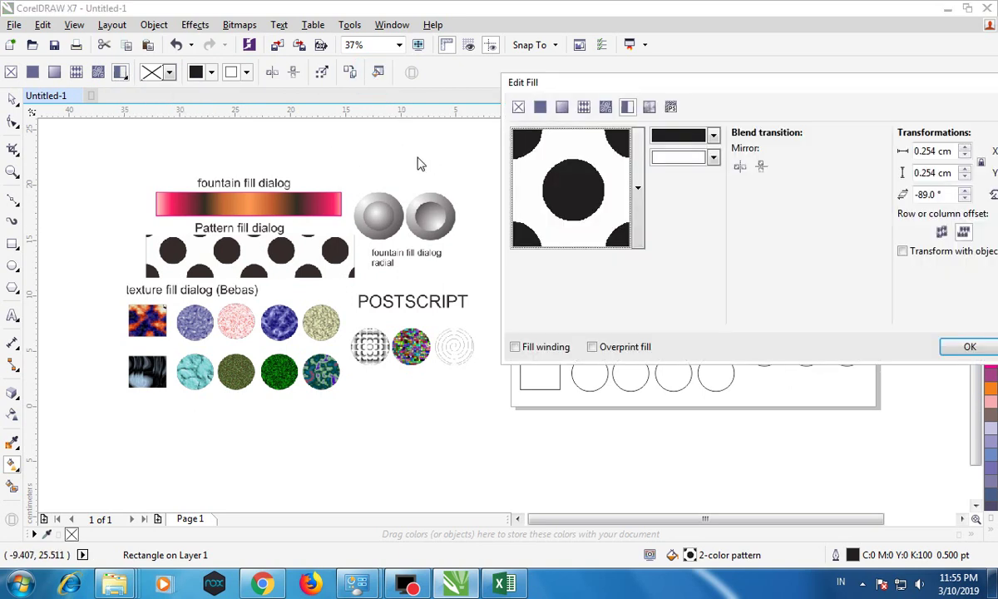
left_click_drag(636, 83, 247, 46)
left_click_drag(387, 48, 585, 343)
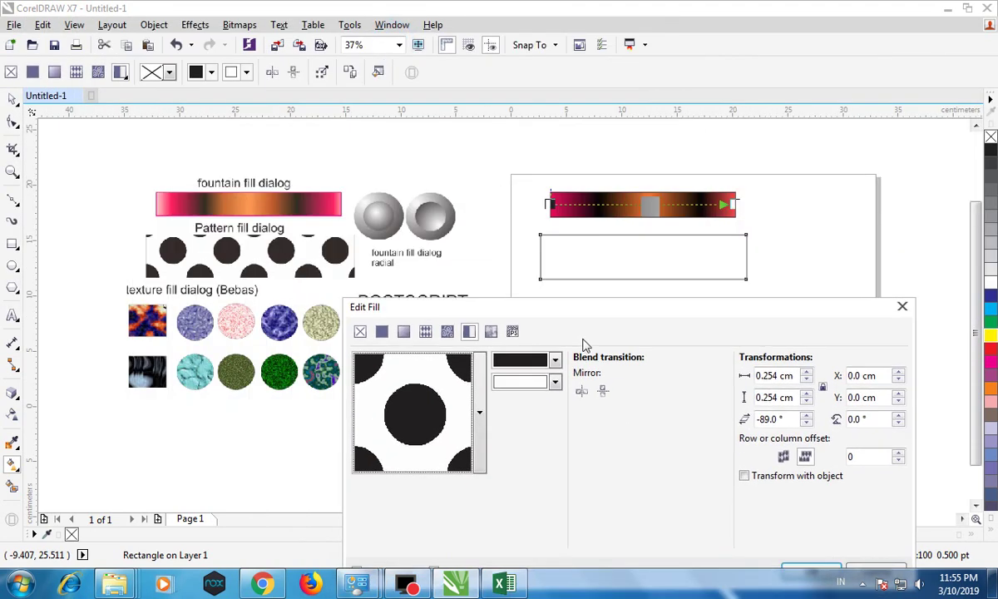
Choose the large black dot pattern for the lower rectangle's two-color fill and apply it
left_click(554, 381)
left_click(554, 382)
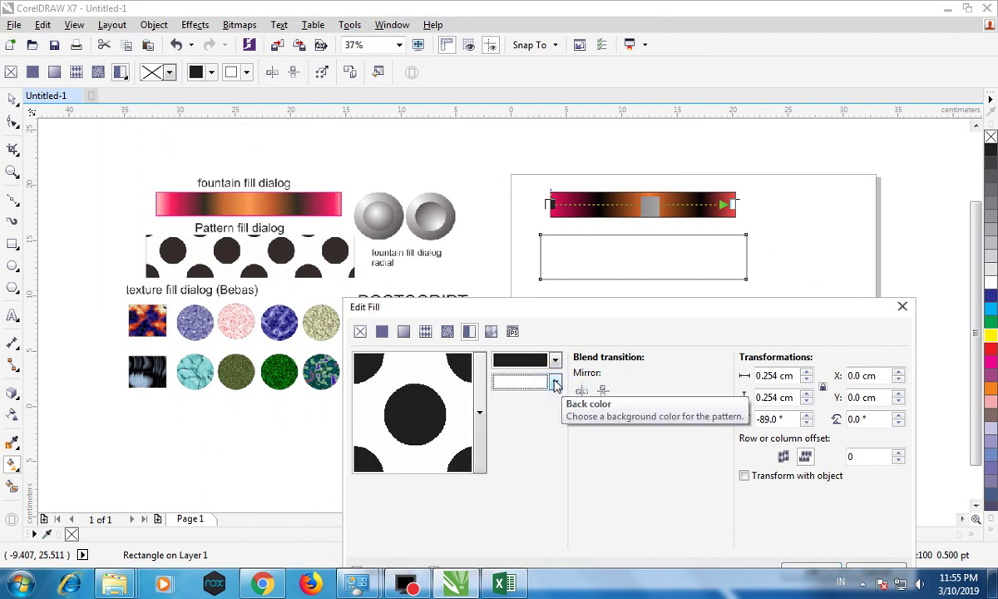
left_click(555, 360)
left_click(554, 359)
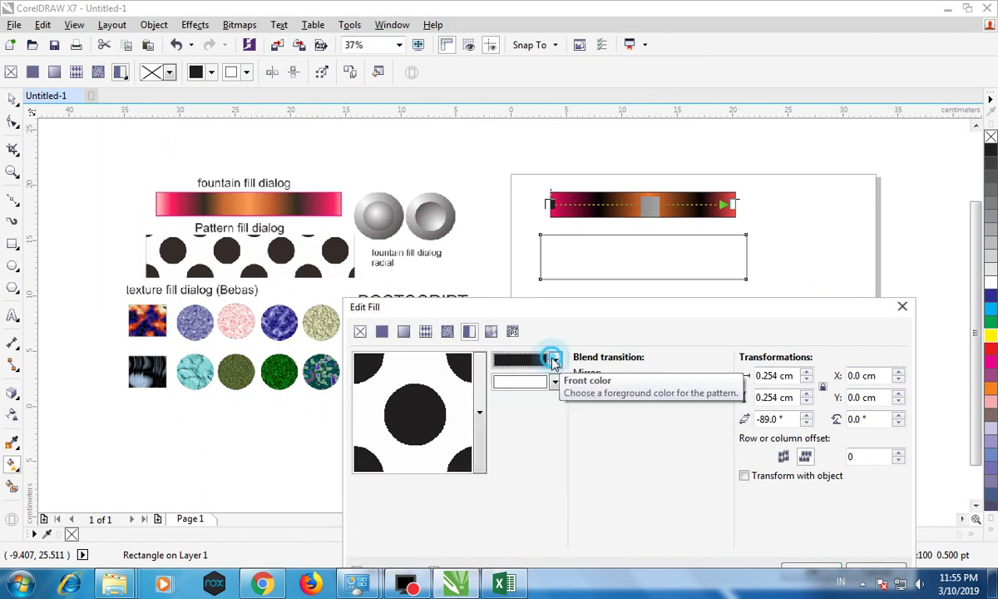
left_click(479, 398)
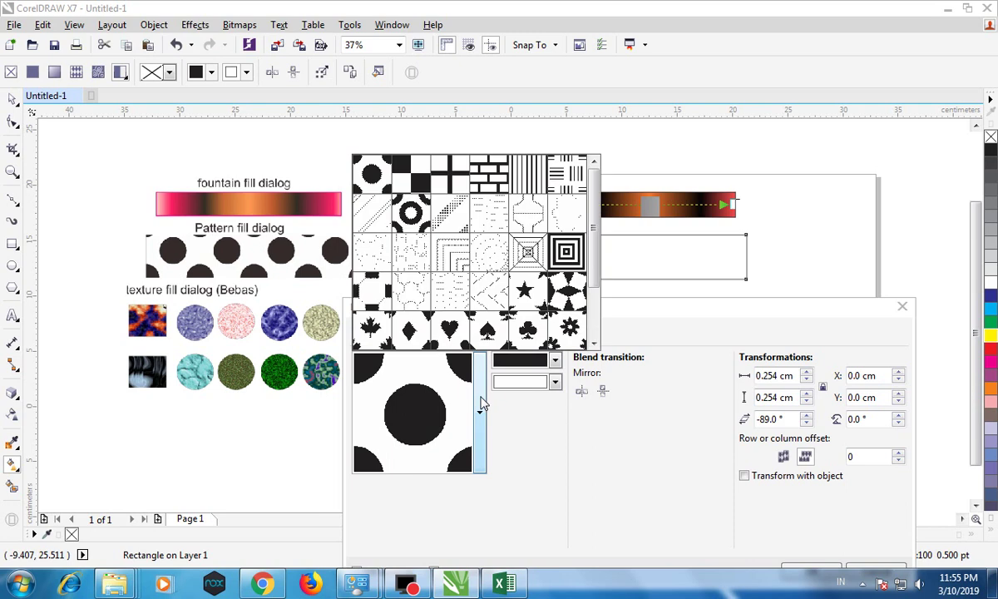
left_click(349, 168)
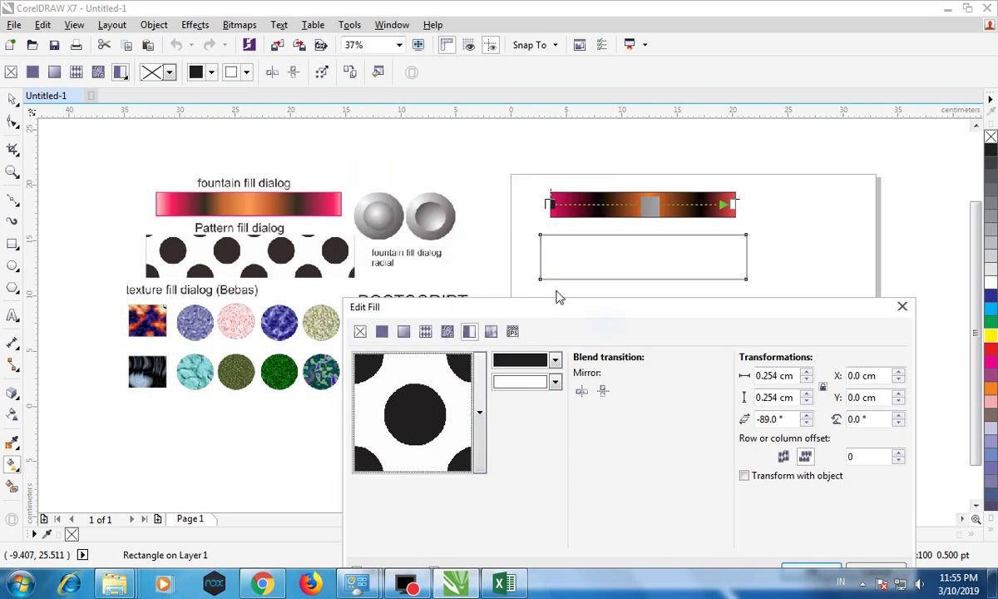
left_click(753, 477)
left_click(753, 477)
left_click_drag(710, 318, 565, 216)
left_click(615, 474)
left_click(585, 255)
left_click(13, 98)
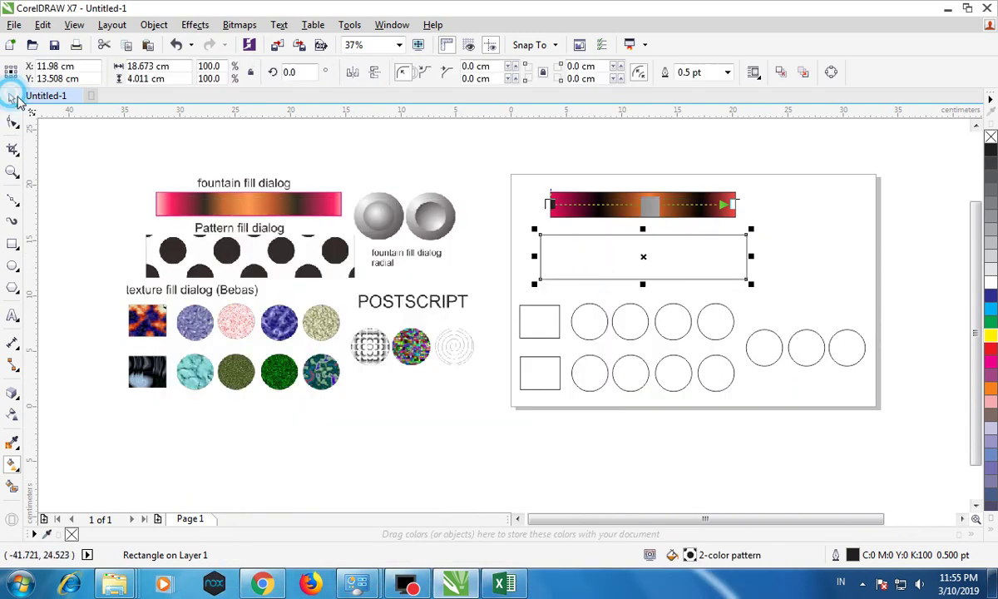
Reselect the lower rectangle and reopen the settings of its two-color pattern fill
left_click(815, 236)
left_click(673, 253)
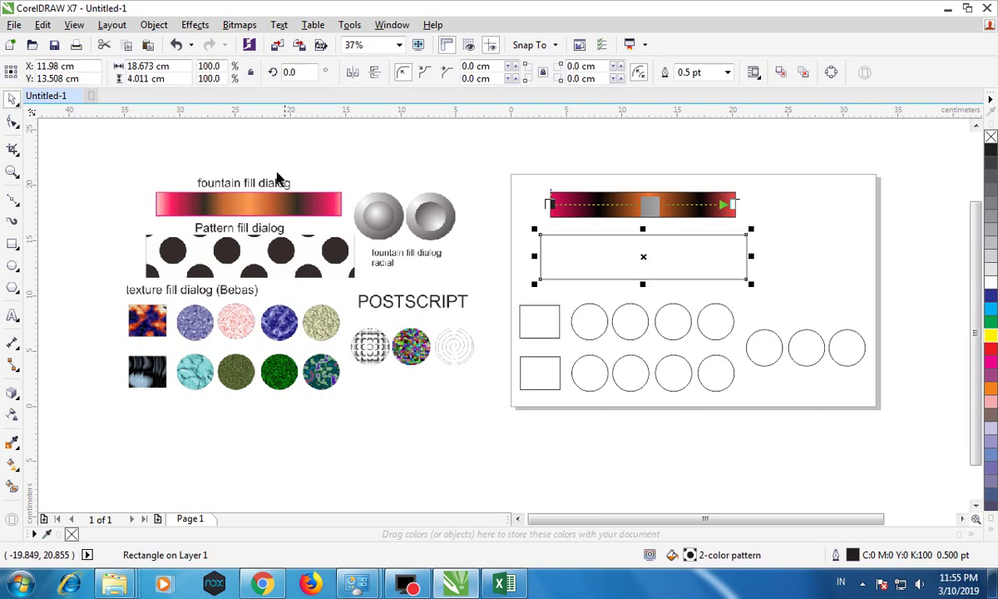
left_click(14, 466)
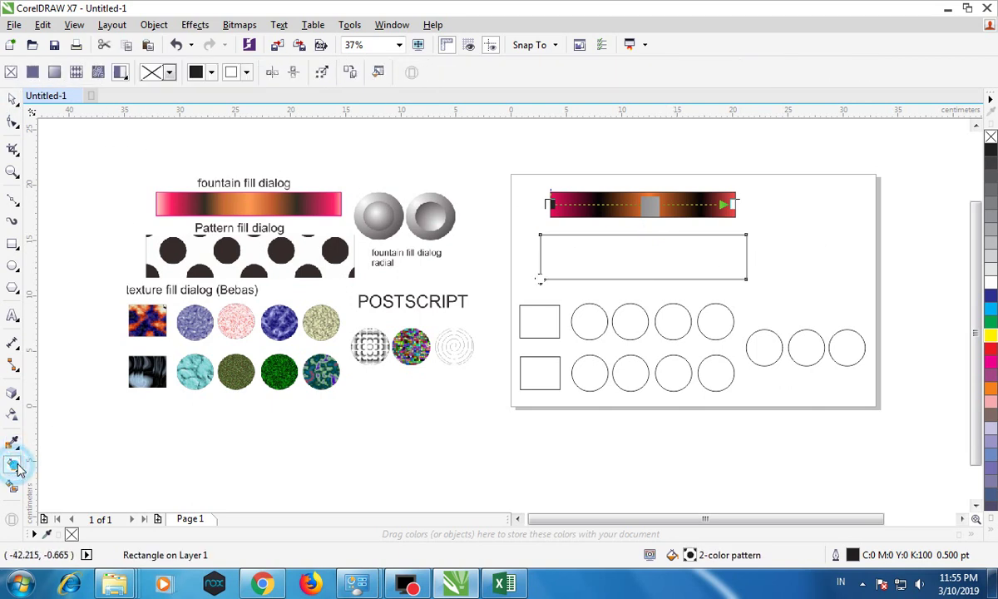
left_click(377, 72)
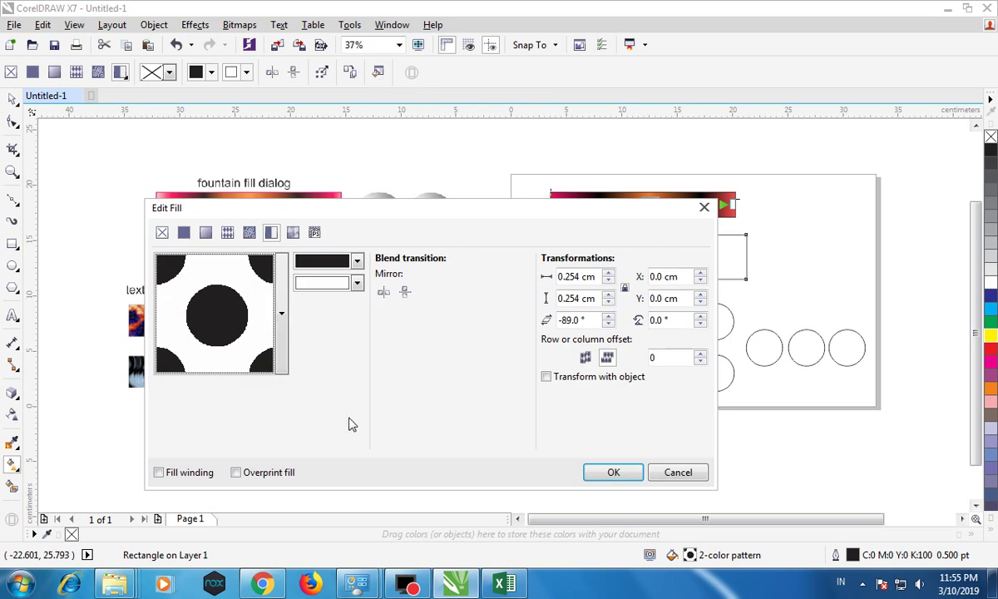
Try the Fill winding and Overprint fill options on the lower rectangle's pattern fill
left_click(191, 473)
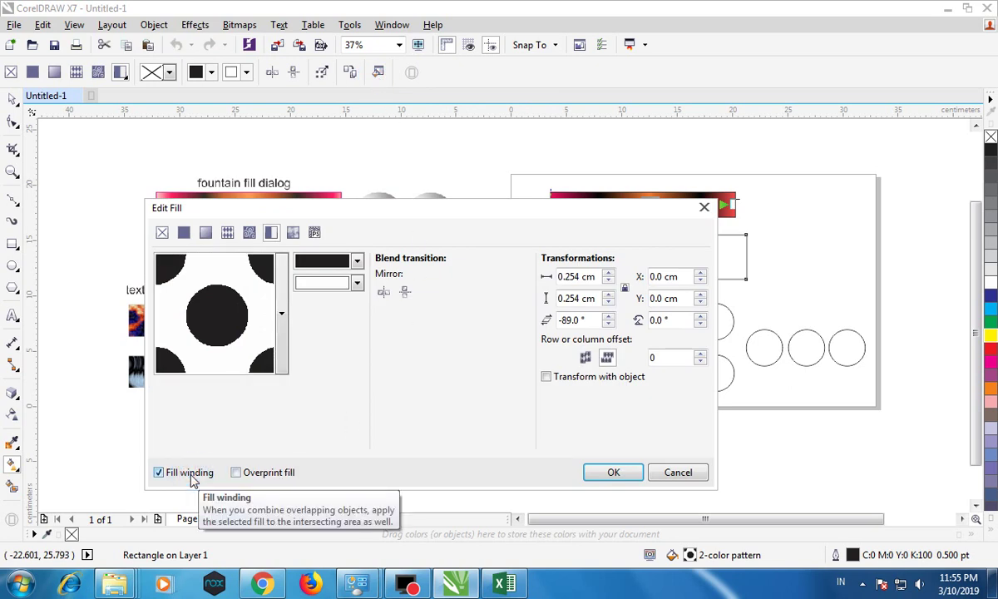
left_click(178, 474)
left_click(237, 473)
left_click(238, 474)
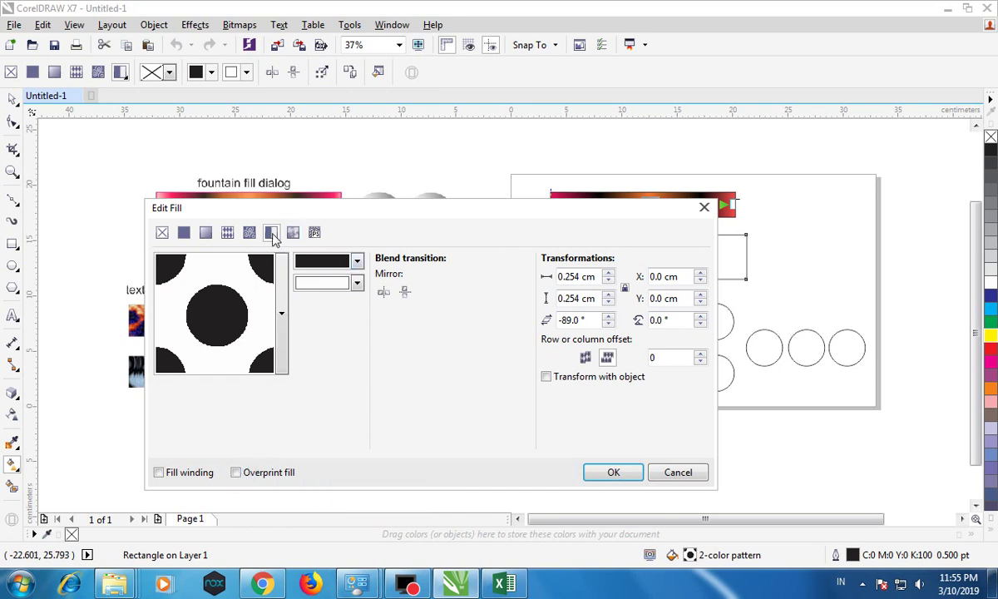
left_click(273, 237)
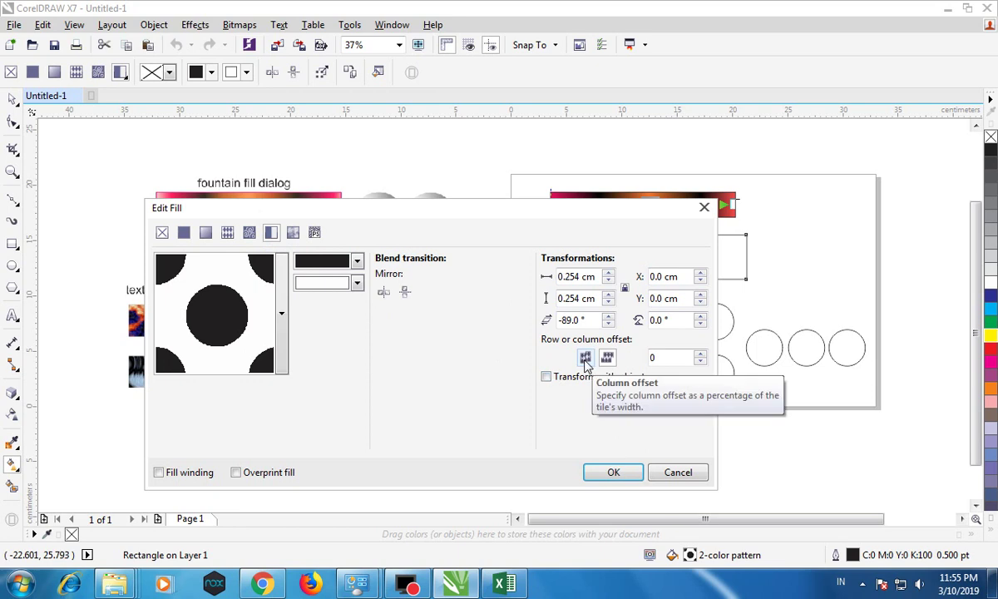
Set the dot pattern's offset to 4 and make it a column offset
left_click(700, 355)
left_click(700, 354)
left_click(700, 355)
left_click(701, 354)
left_click(585, 357)
left_click(573, 380)
left_click(571, 378)
left_click_drag(501, 218, 431, 106)
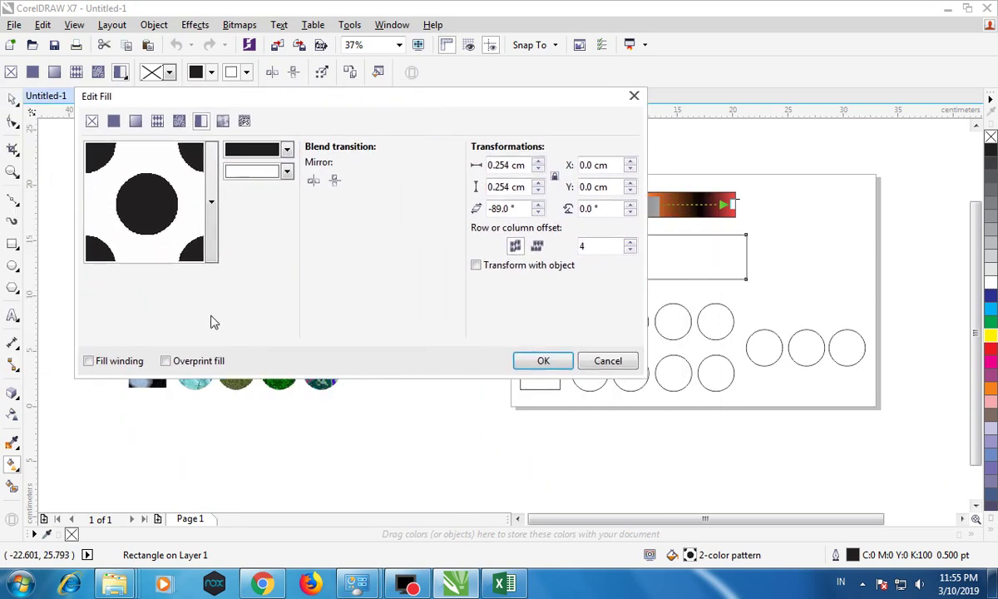
left_click(181, 364)
left_click(103, 363)
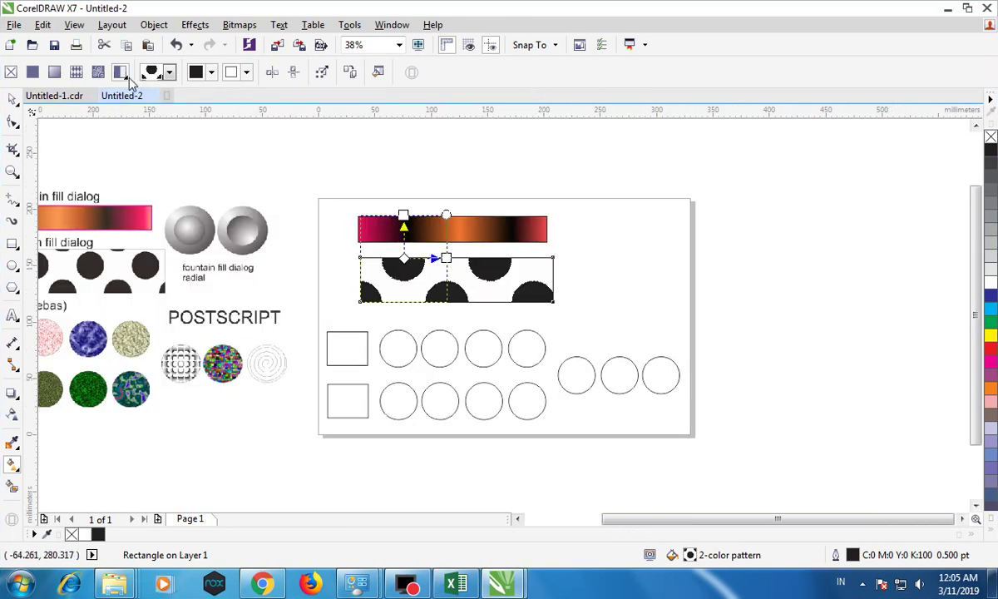
Try the checkerboard pattern in the lower rectangle's two-color fill, returning to the large black dot pattern
left_click(127, 77)
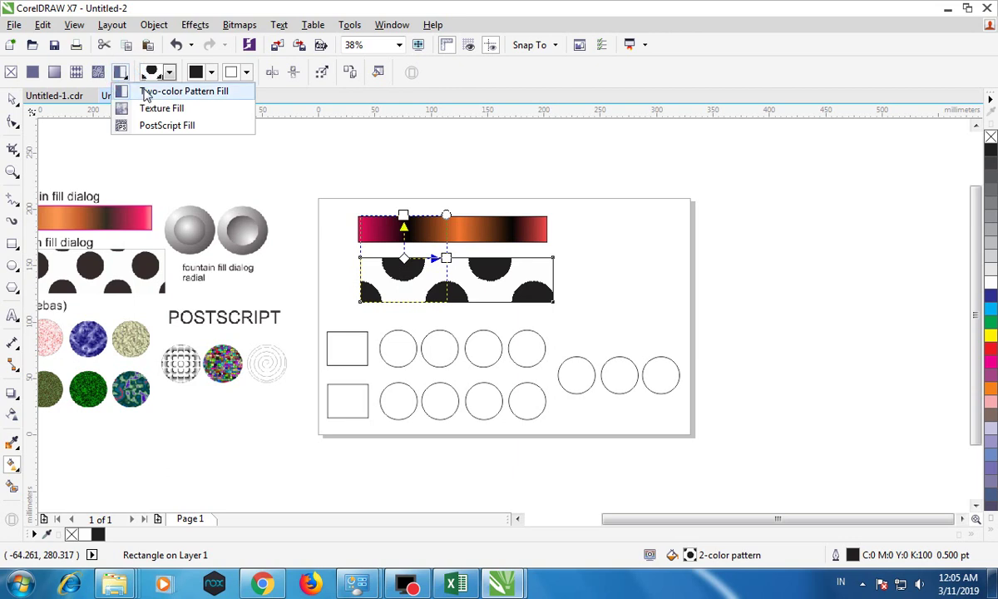
left_click(140, 90)
left_click(169, 72)
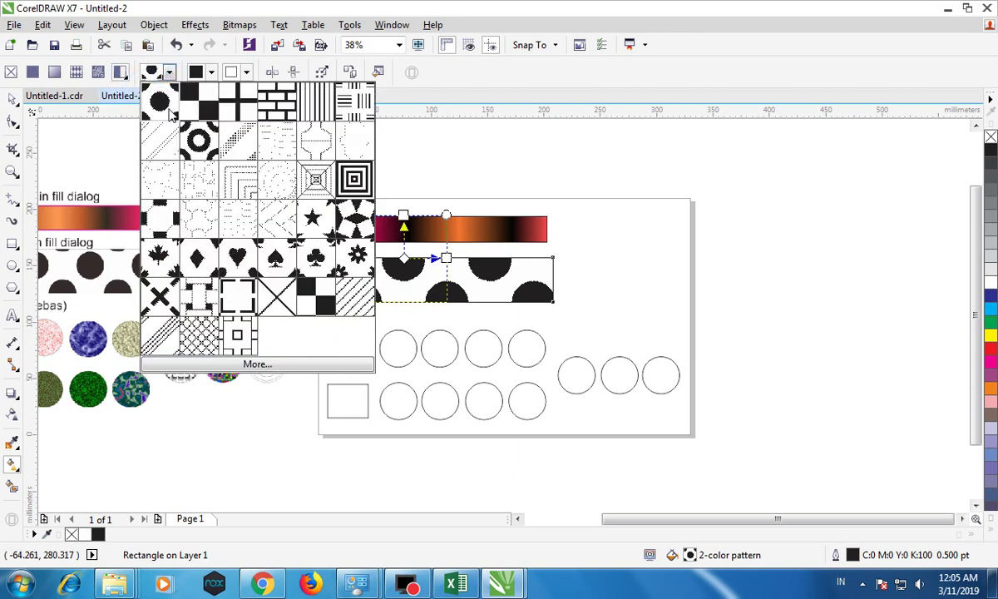
left_click(160, 100)
left_click(170, 73)
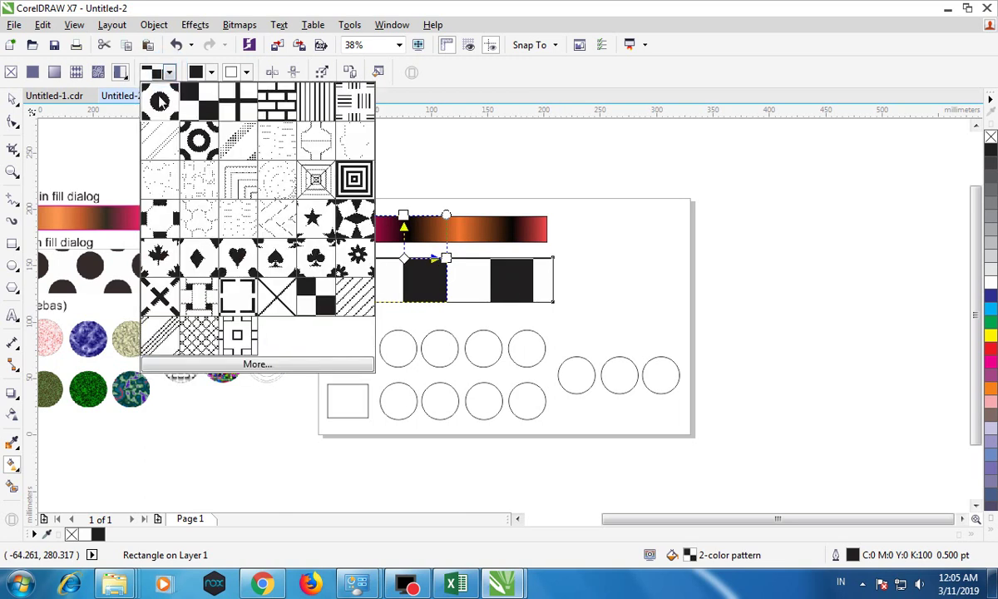
left_click(159, 98)
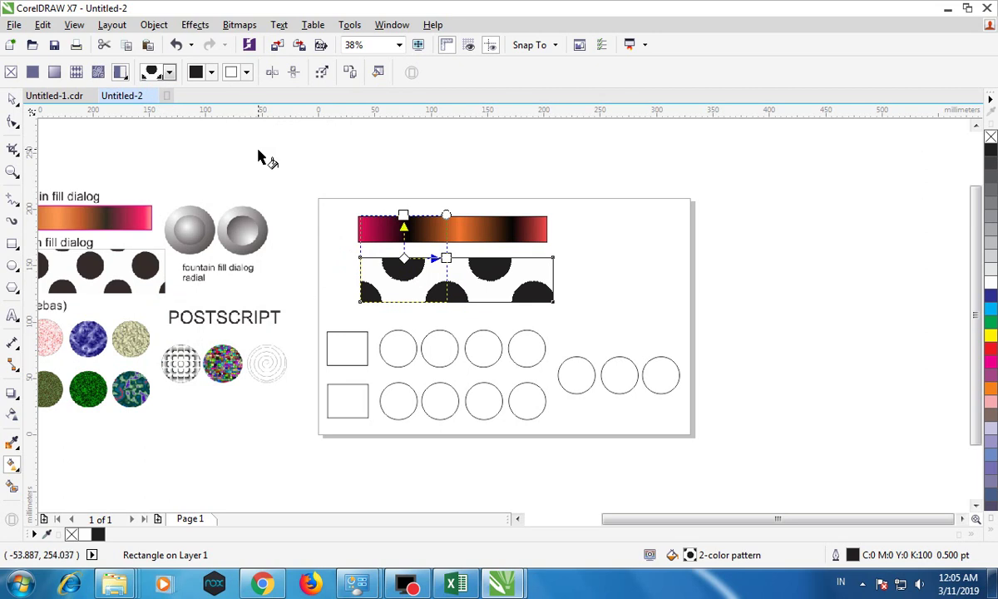
Fill the upper small square with the black, red and magenta texture from the Samples texture library
left_click_drag(657, 519, 592, 520)
left_click(13, 98)
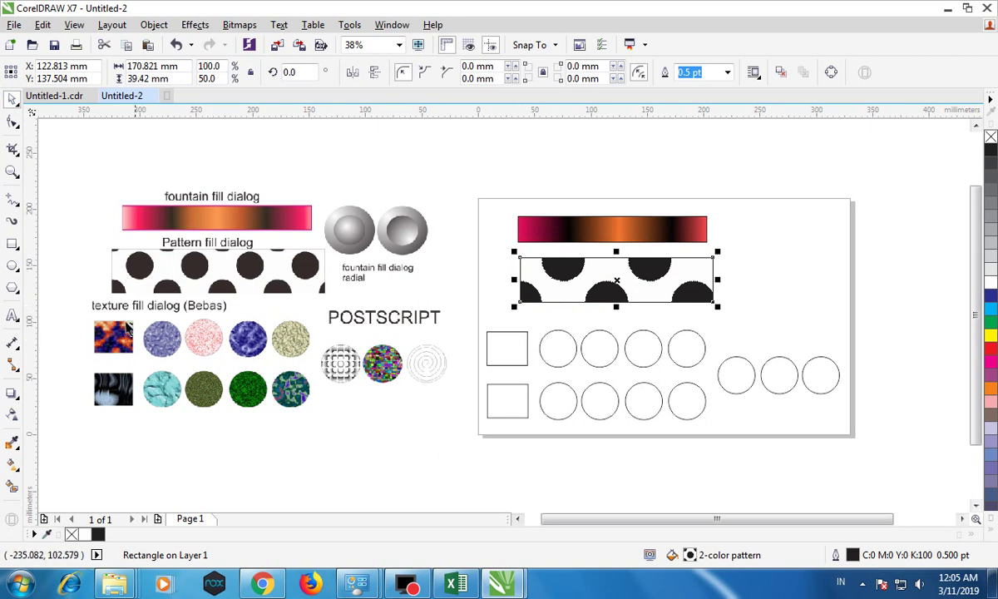
left_click(516, 330)
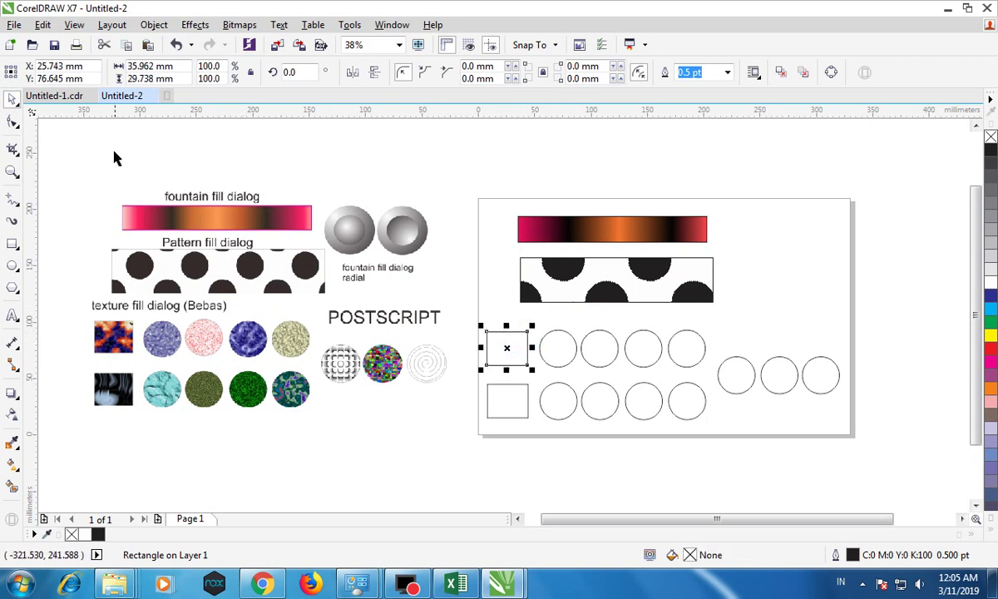
left_click(20, 470)
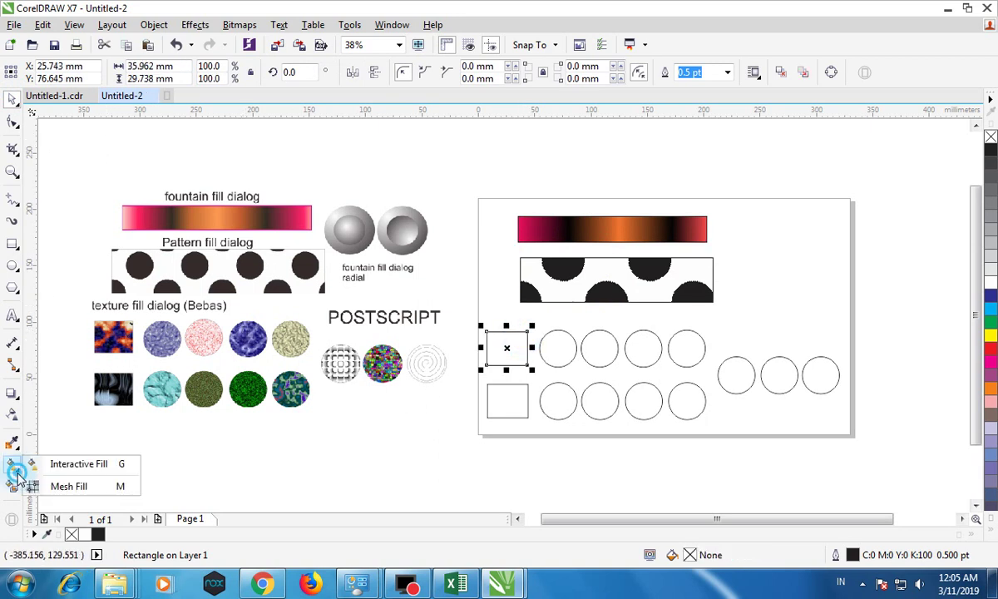
left_click(49, 465)
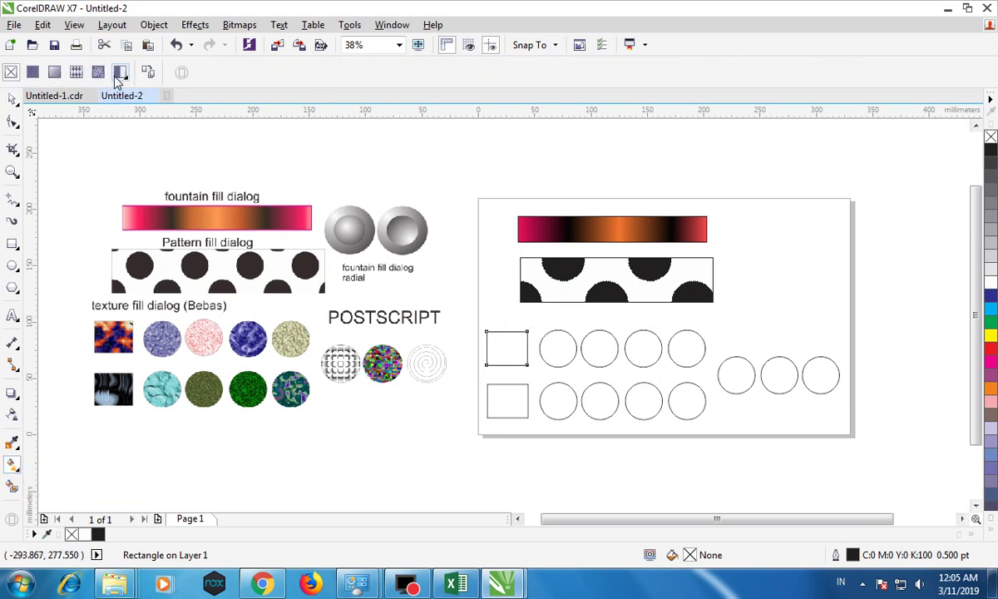
left_click(125, 79)
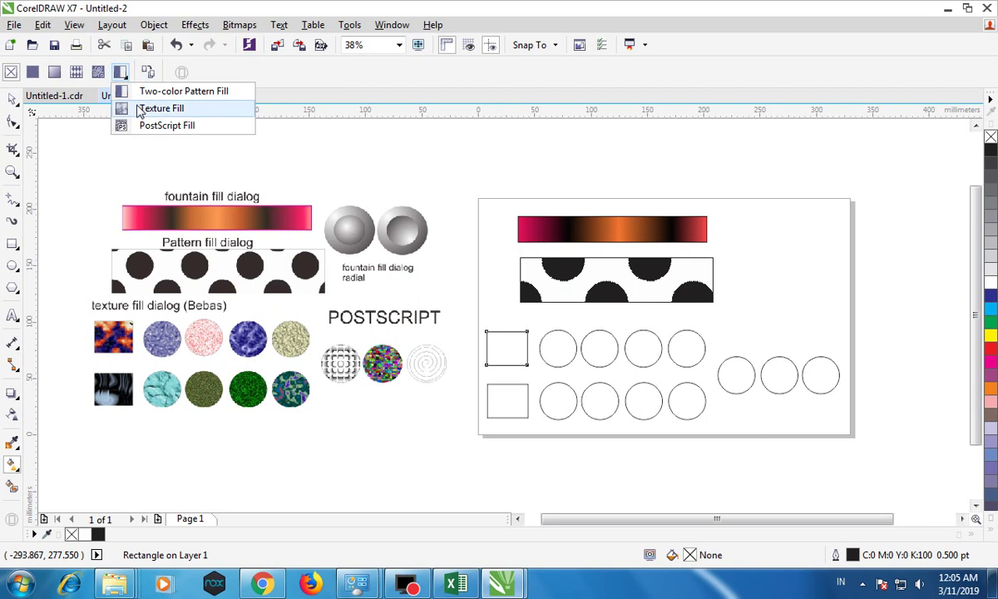
left_click(135, 108)
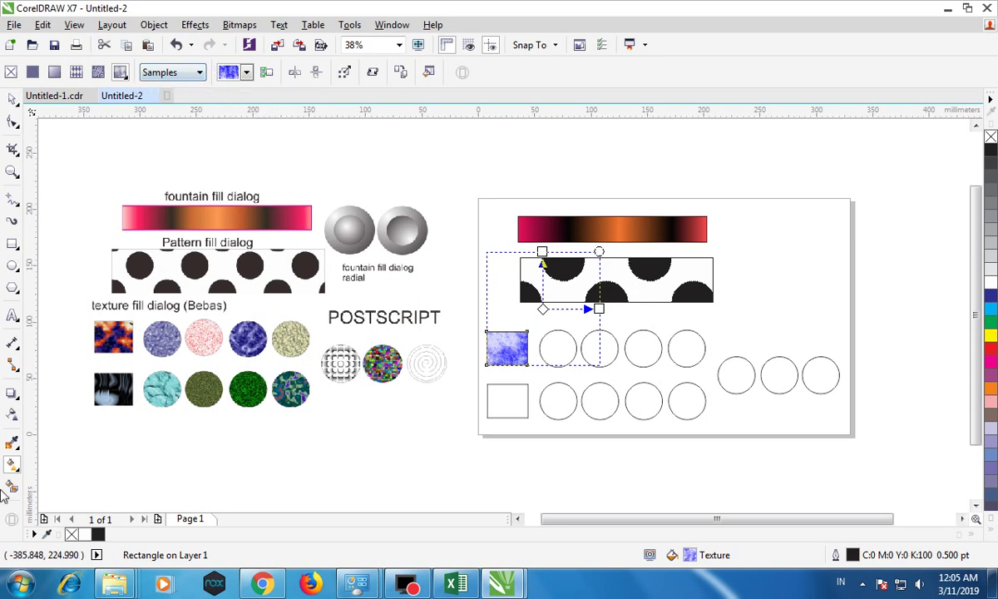
left_click(246, 73)
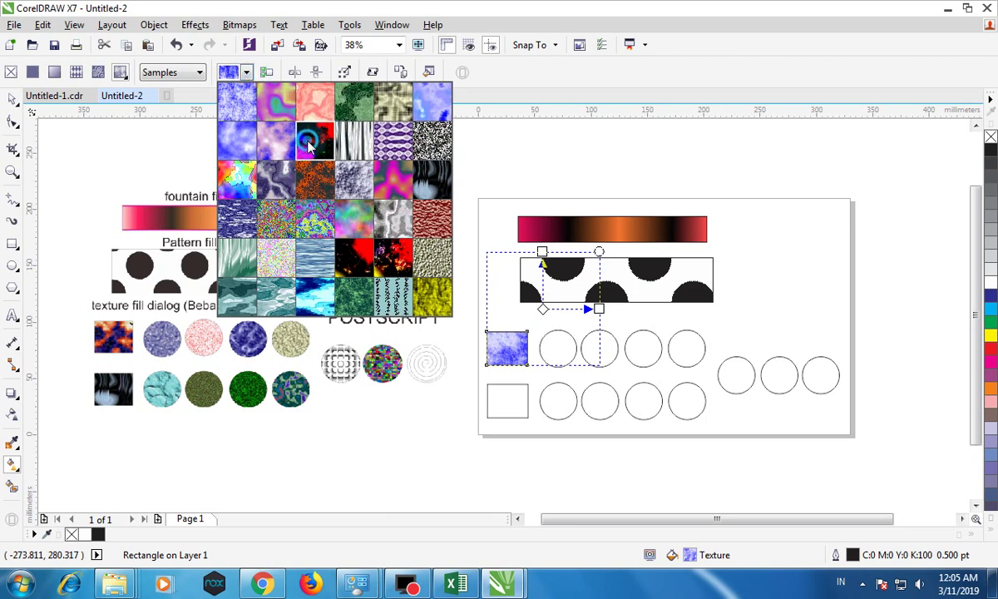
left_click(297, 138)
Fill the first circle of the upper row with the black-and-white speckled texture from the Samples library
left_click(564, 339)
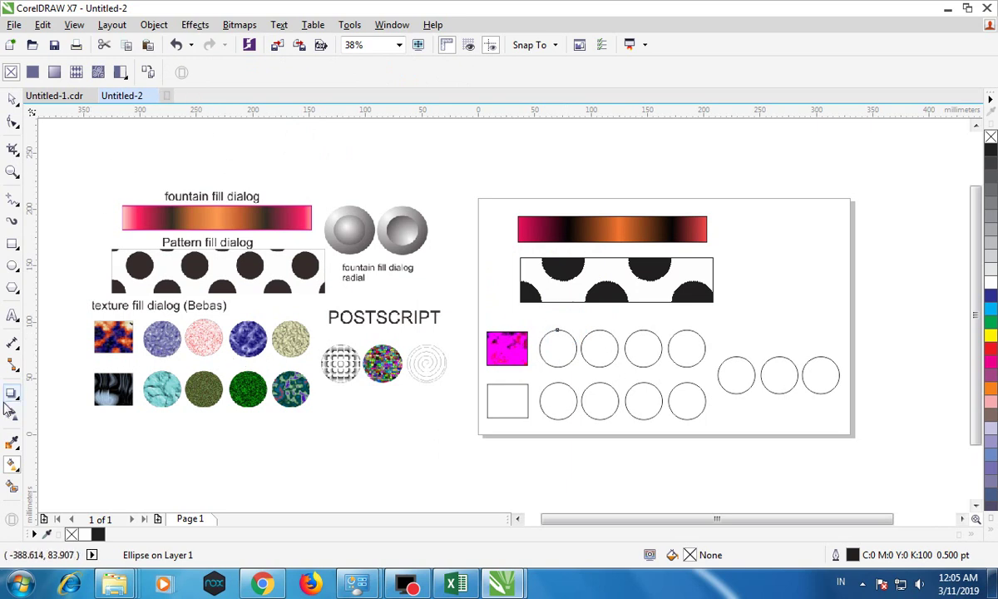
left_click(127, 79)
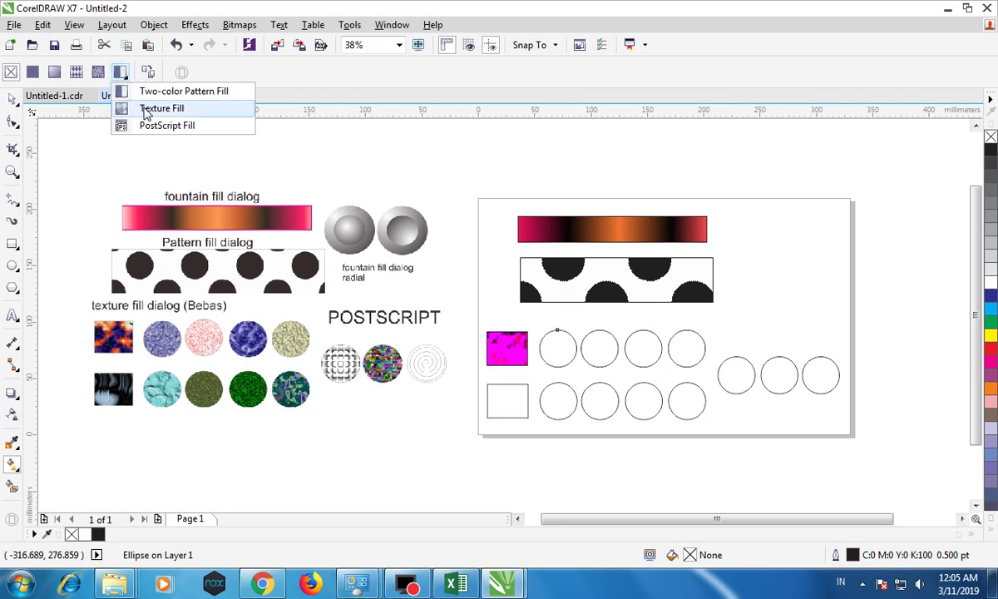
left_click(143, 106)
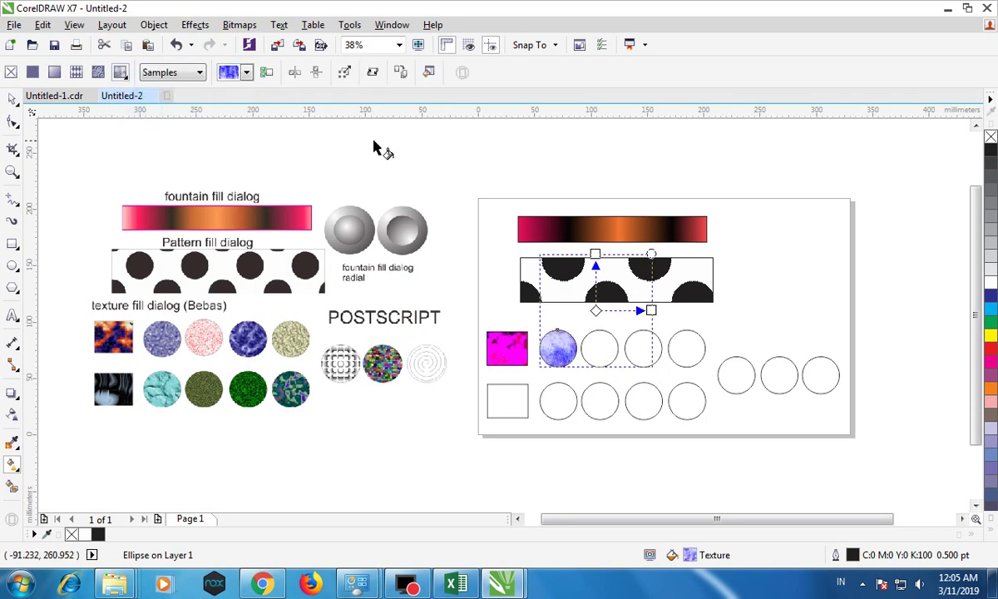
left_click(247, 75)
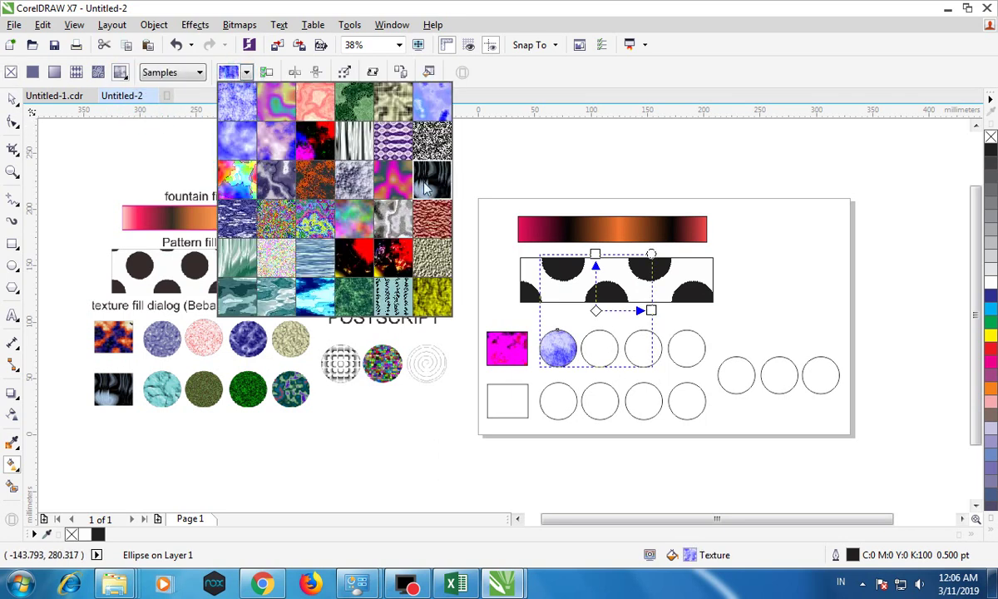
left_click(403, 133)
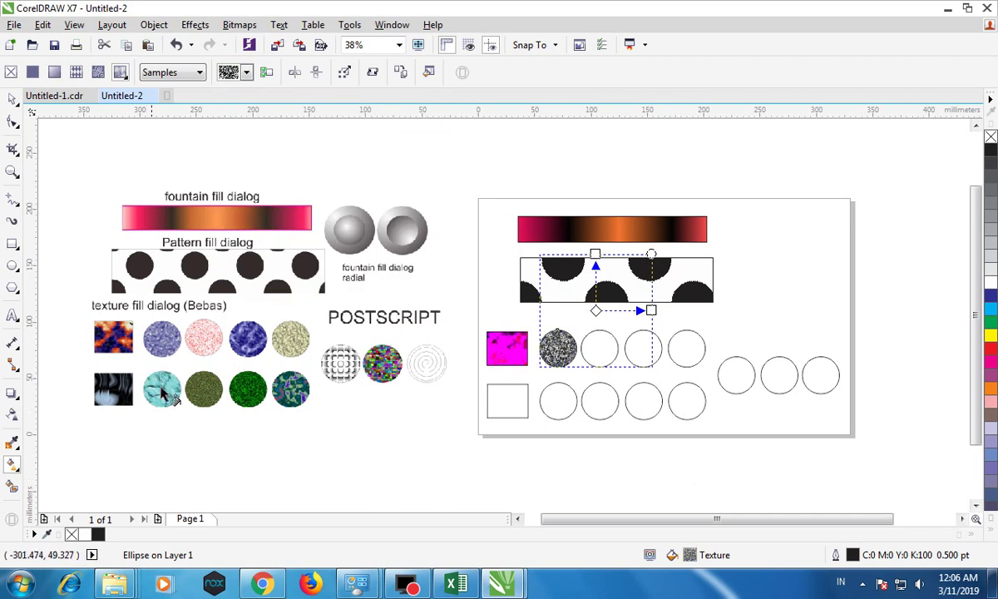
Fill the lower small square with the rough red texture from the Samples library
left_click(509, 398)
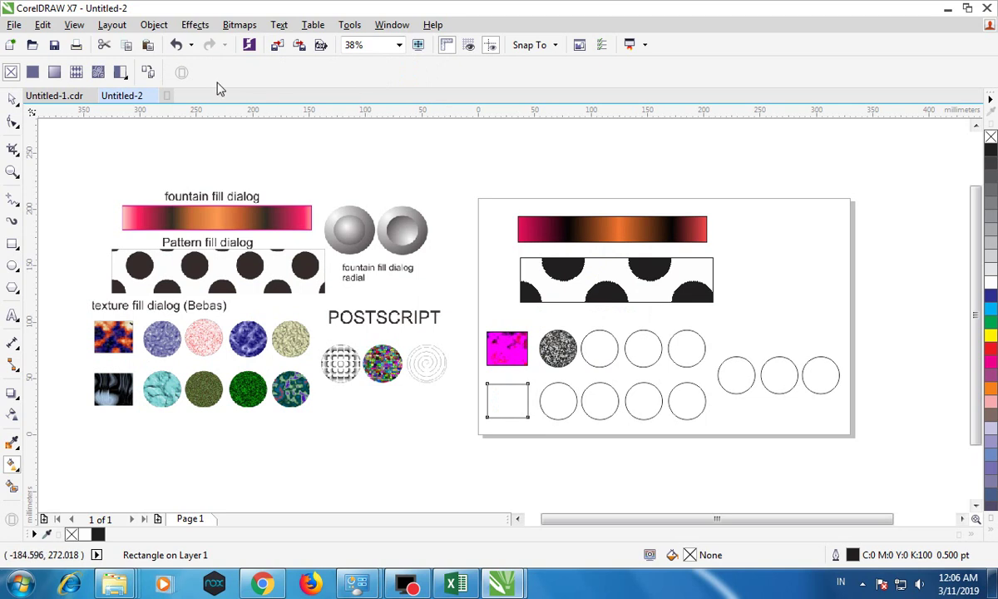
left_click(120, 73)
left_click(122, 74)
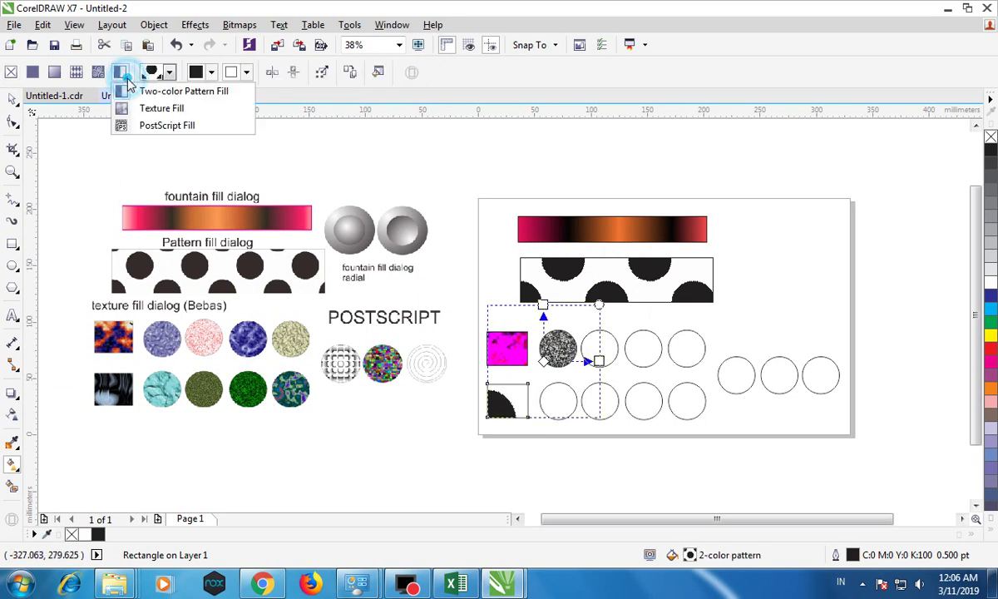
left_click(148, 108)
left_click(229, 74)
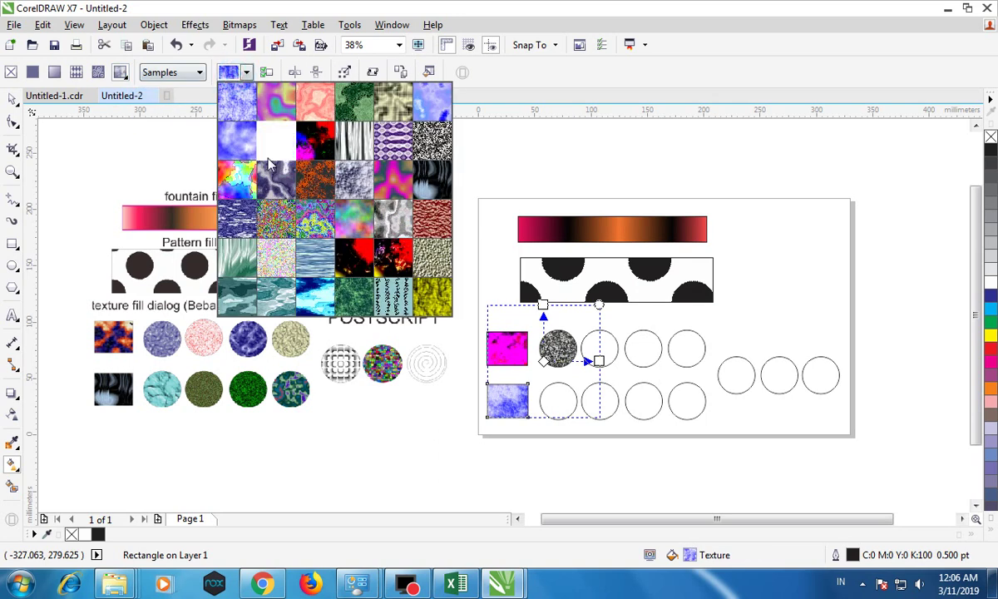
left_click(433, 214)
Fill the last circle of the lower row with the black-and-white speckled Samples texture and deselect it
left_click(695, 403)
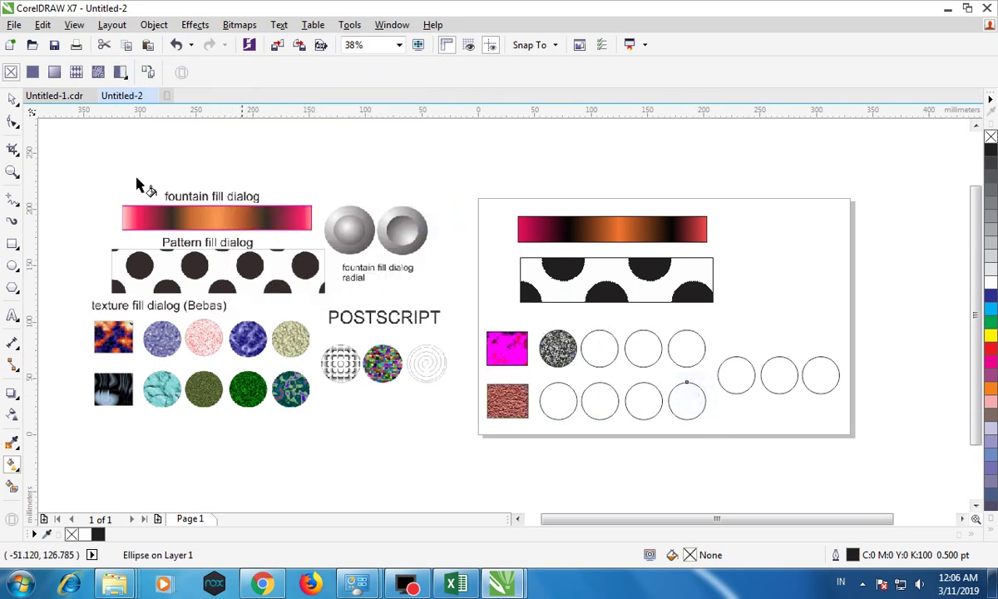
left_click(126, 79)
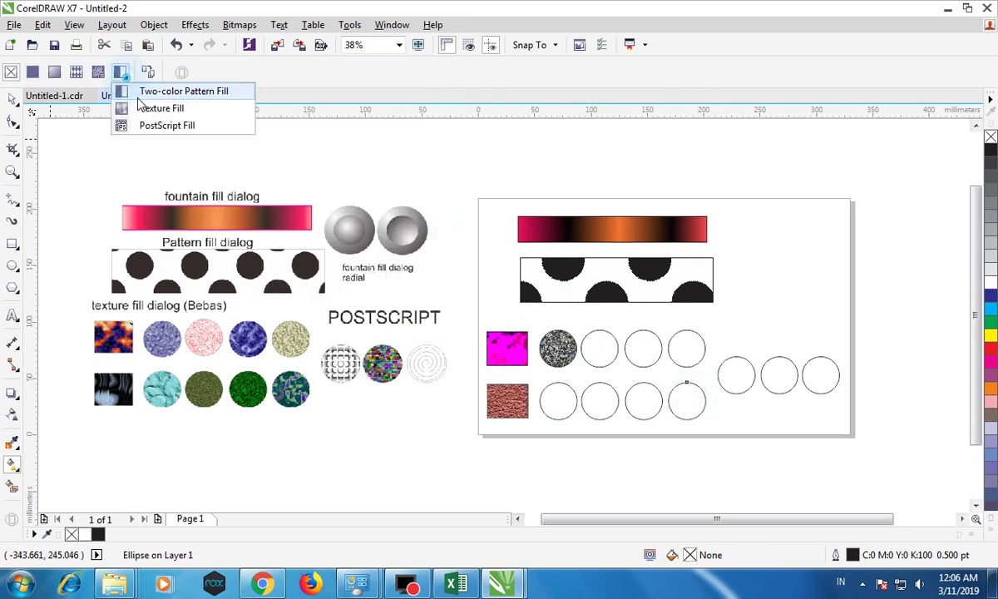
left_click(147, 108)
left_click(242, 73)
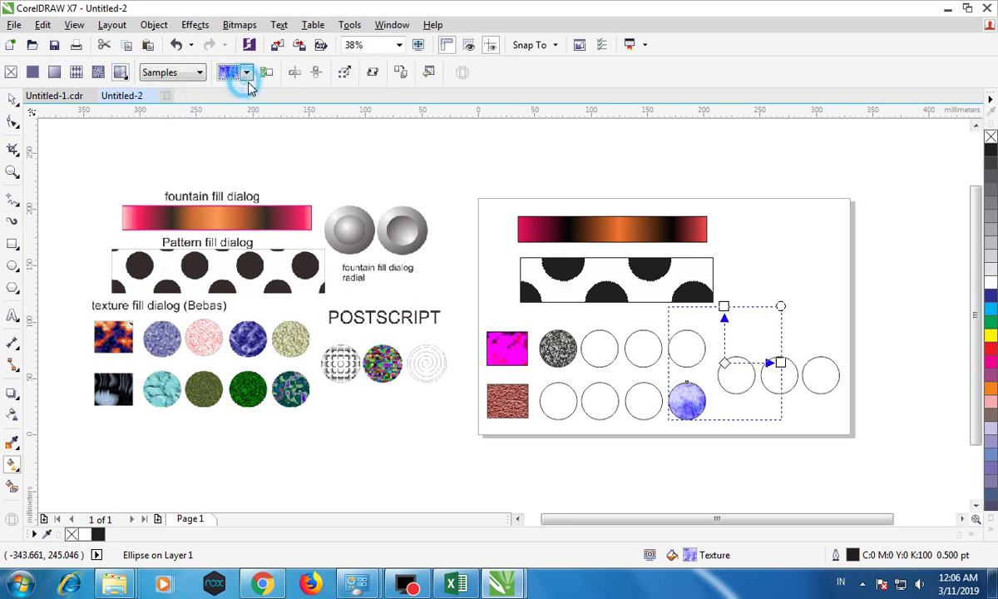
left_click(427, 133)
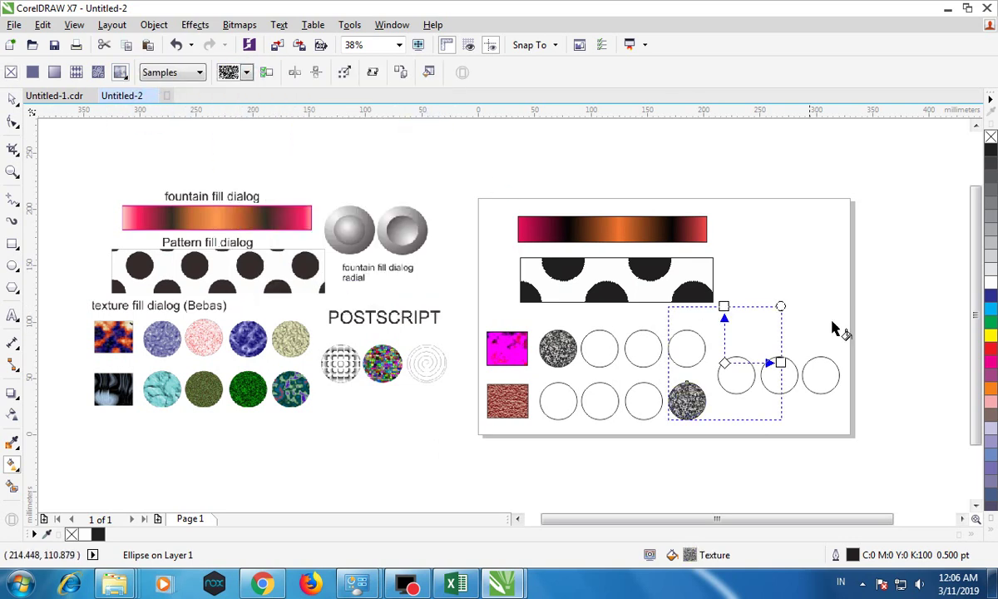
left_click(894, 288)
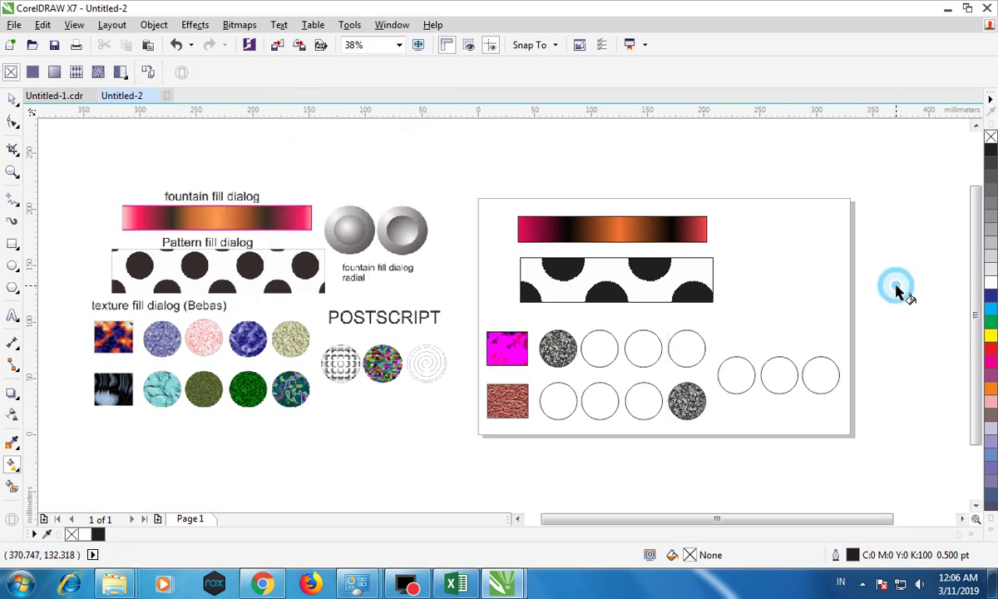
Apply a PostScript fill with the Bars pattern to the first circle of the separate group of three
left_click(744, 370)
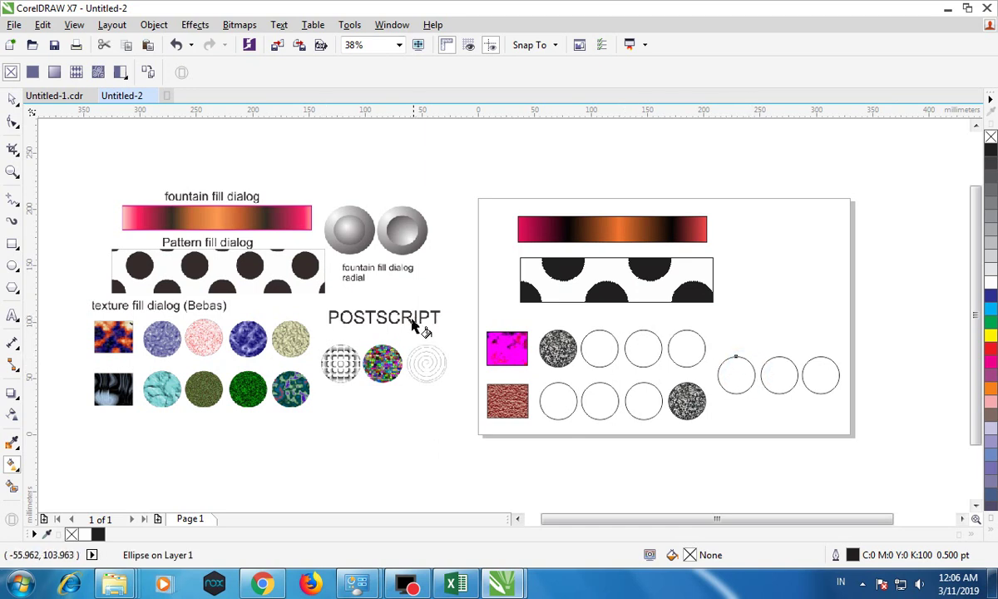
left_click(120, 74)
left_click(122, 78)
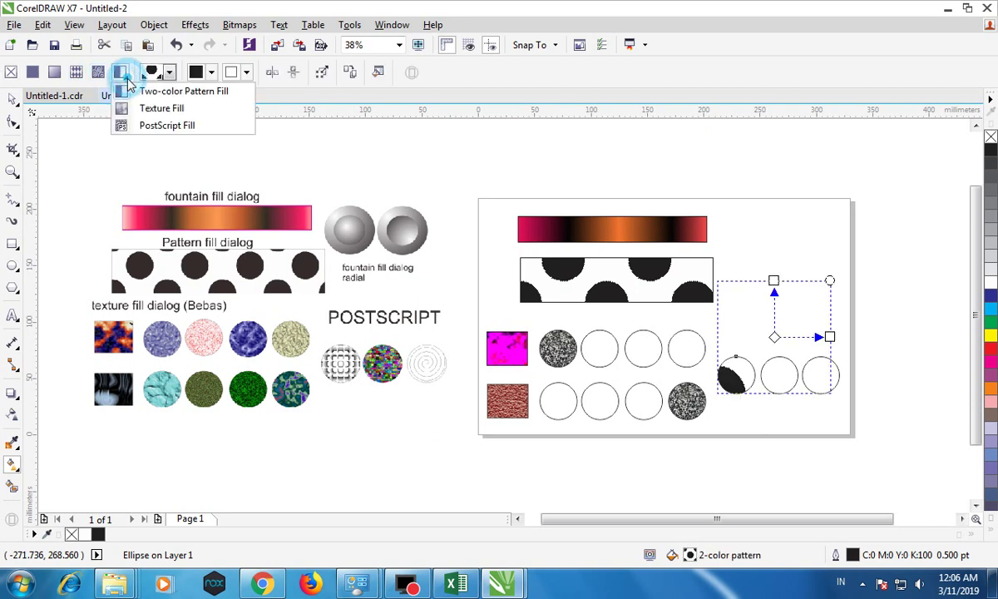
left_click(146, 124)
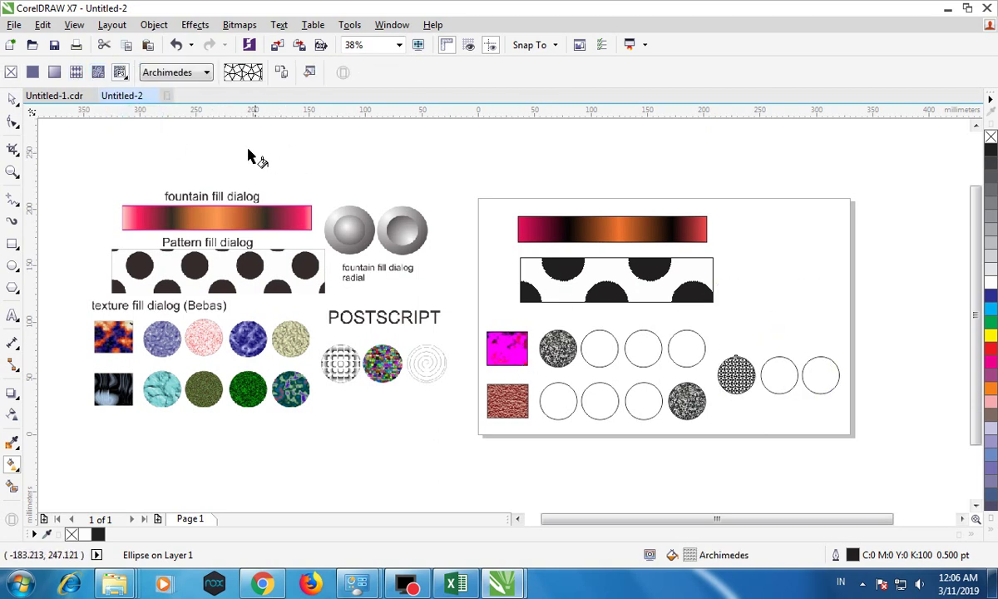
scroll(763, 379, "up", 5)
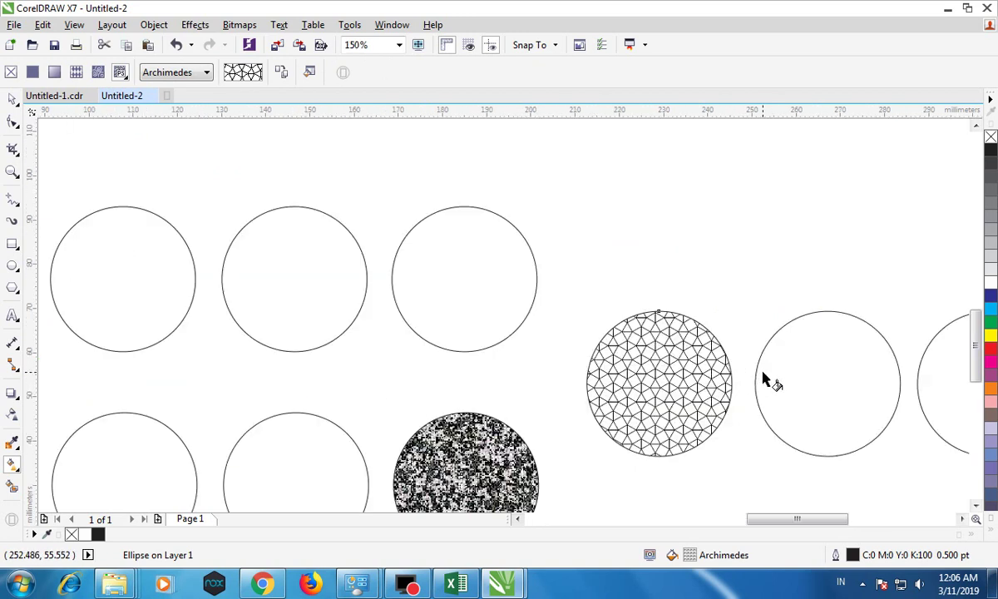
scroll(763, 378, "down", 4)
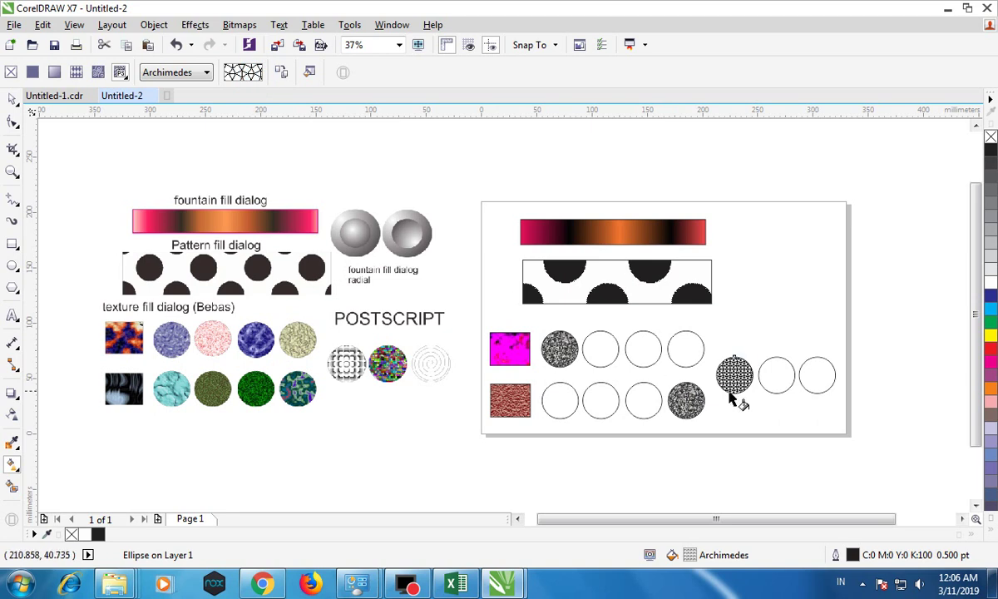
left_click(179, 76)
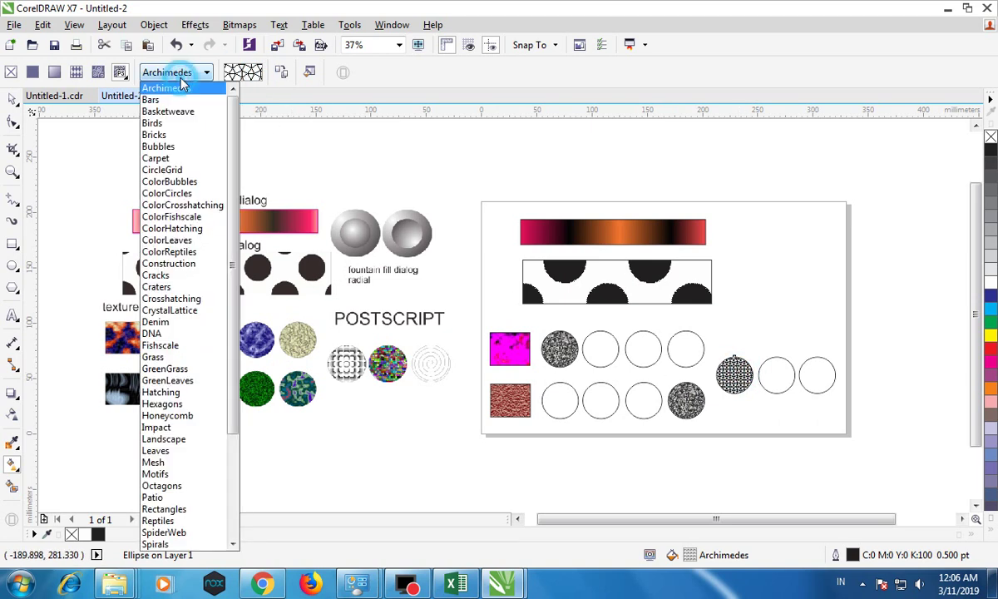
left_click(158, 100)
Try the Basketweave, CircleGrid, ColorBubbles and Birds patterns in the first PostScript circle's fill settings, returning to Bars
left_click(171, 73)
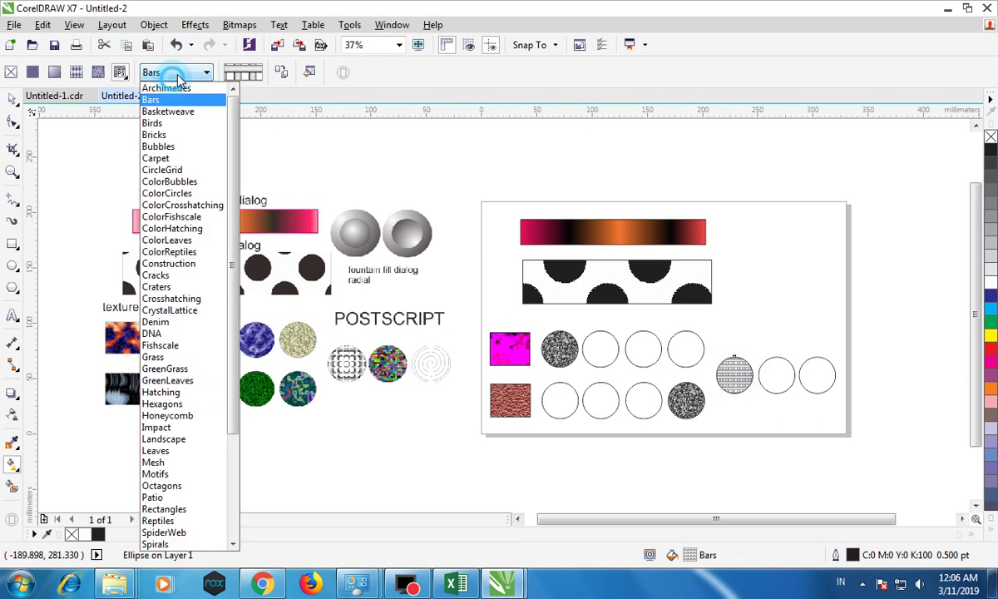
left_click(310, 74)
left_click(310, 73)
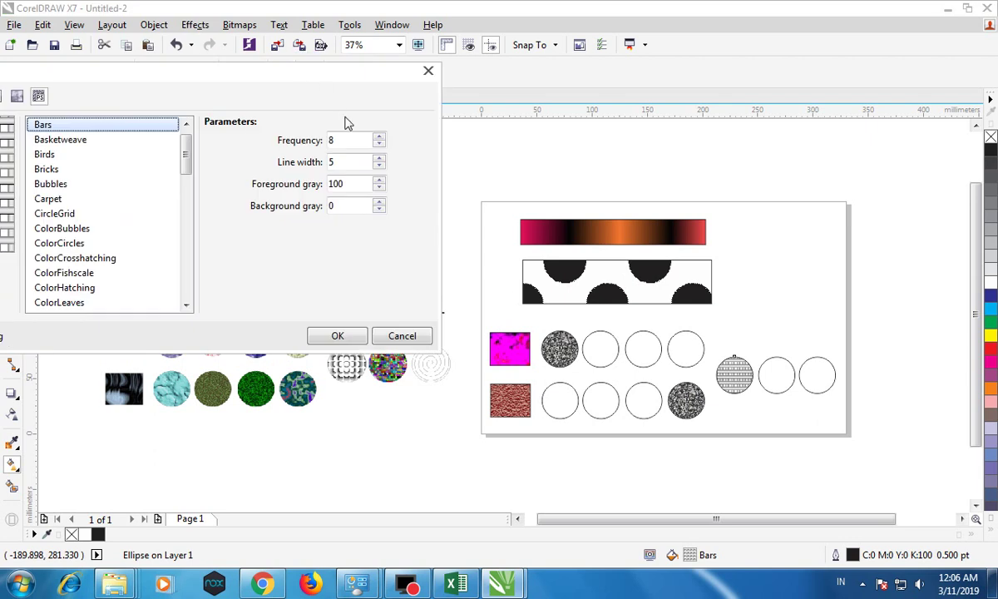
left_click_drag(154, 75, 329, 55)
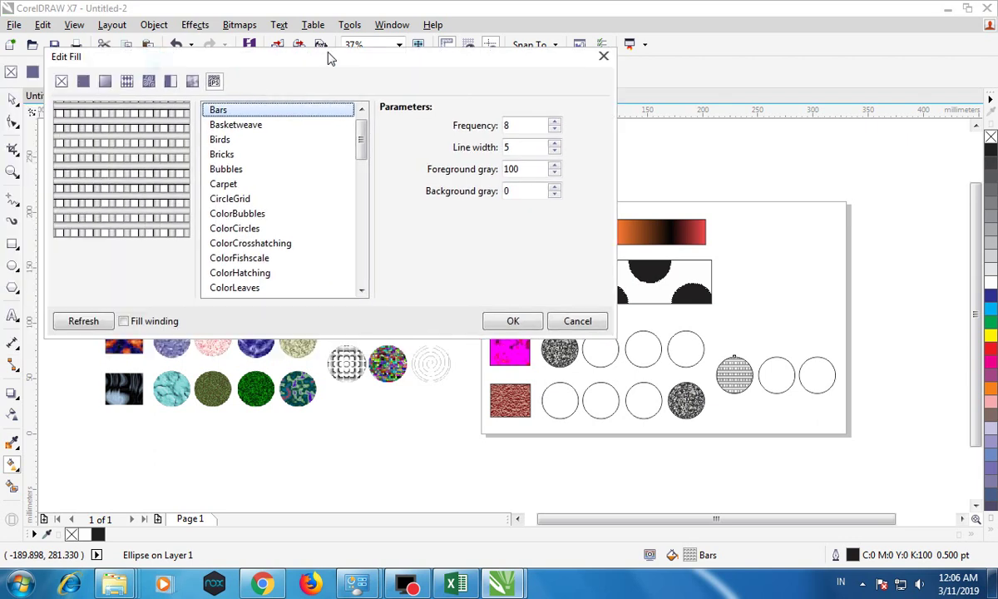
left_click(247, 126)
left_click(238, 197)
left_click(243, 214)
left_click(226, 140)
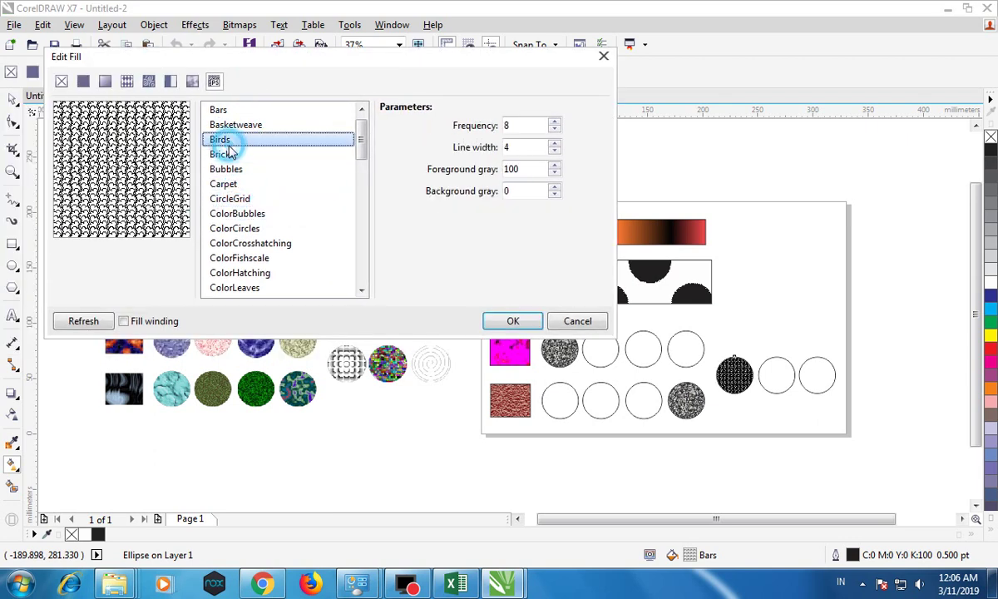
left_click(223, 111)
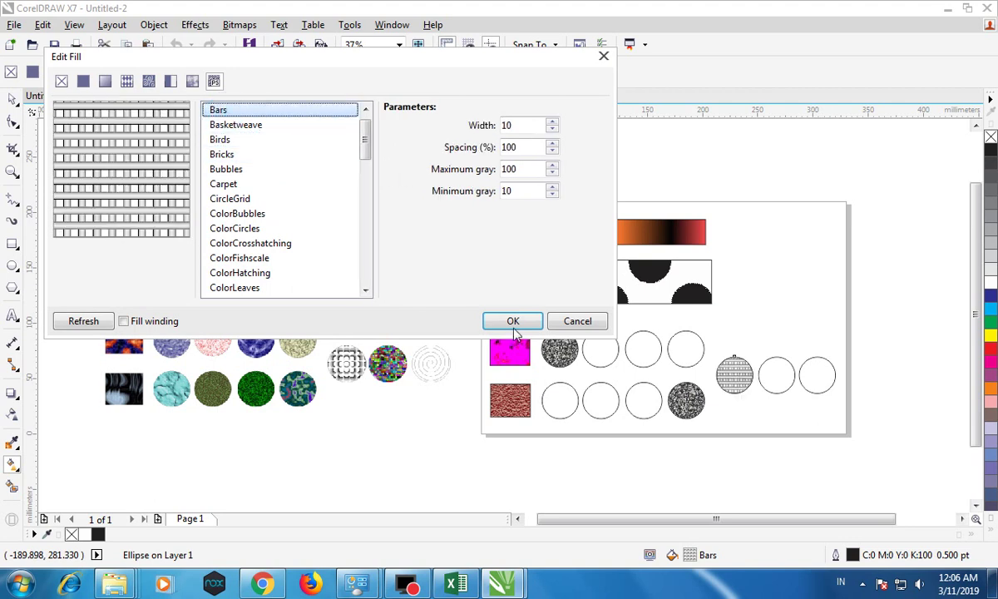
left_click(513, 324)
Apply a PostScript fill with the ColorHatching pattern to the middle circle of the group of three
left_click(777, 371)
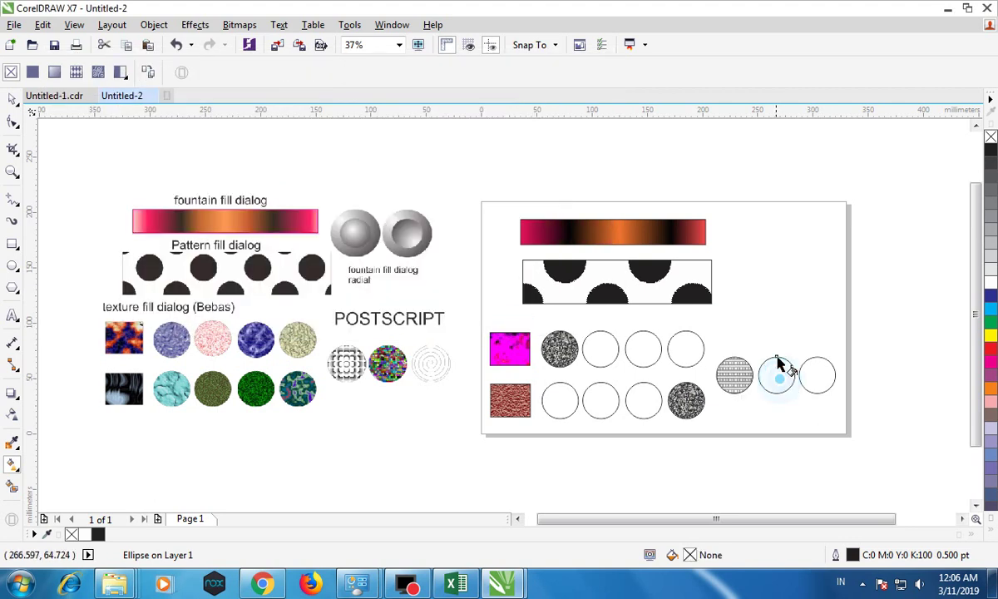
left_click(125, 83)
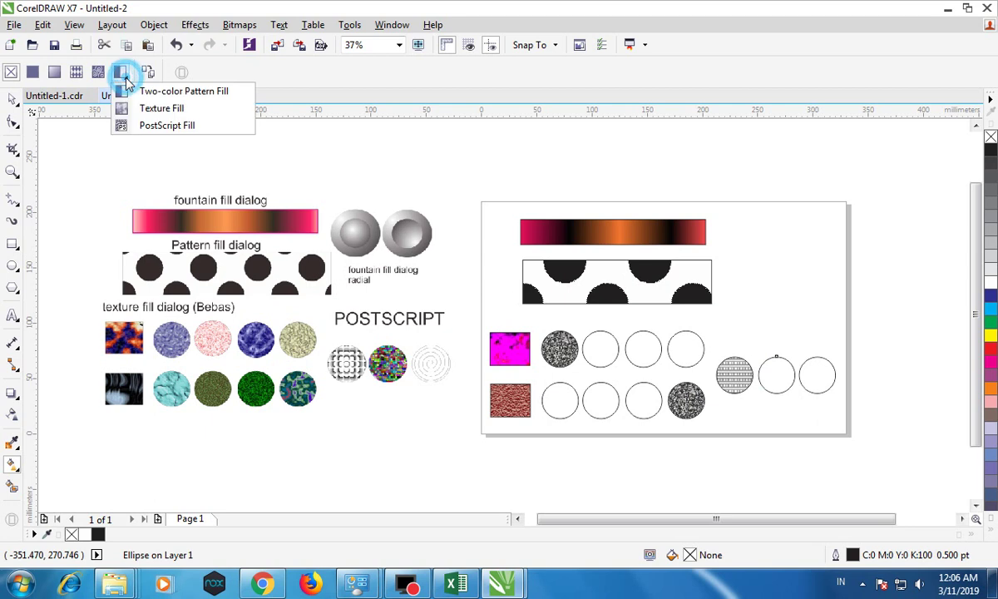
left_click(146, 127)
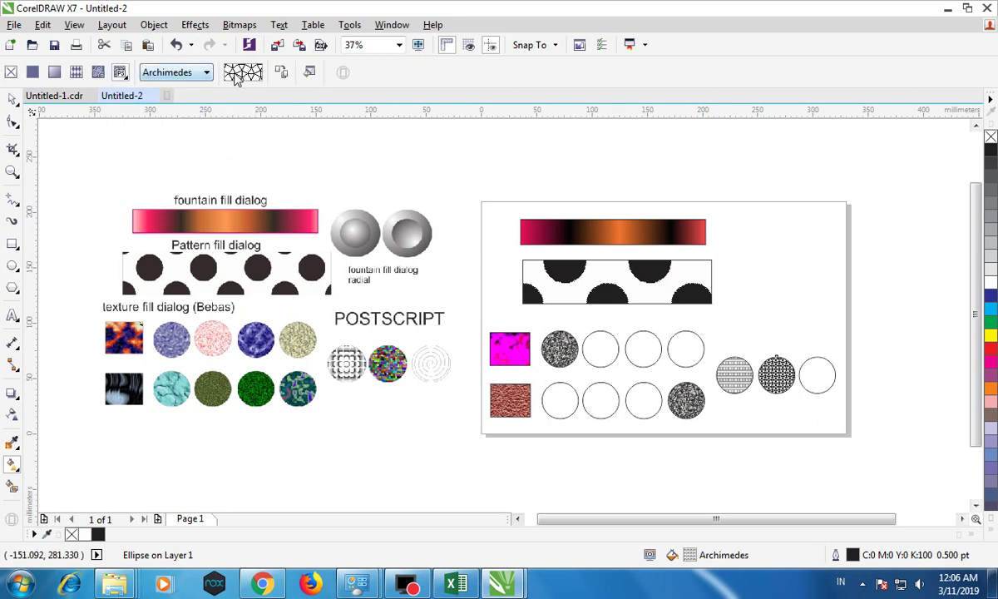
left_click(187, 73)
left_click(187, 225)
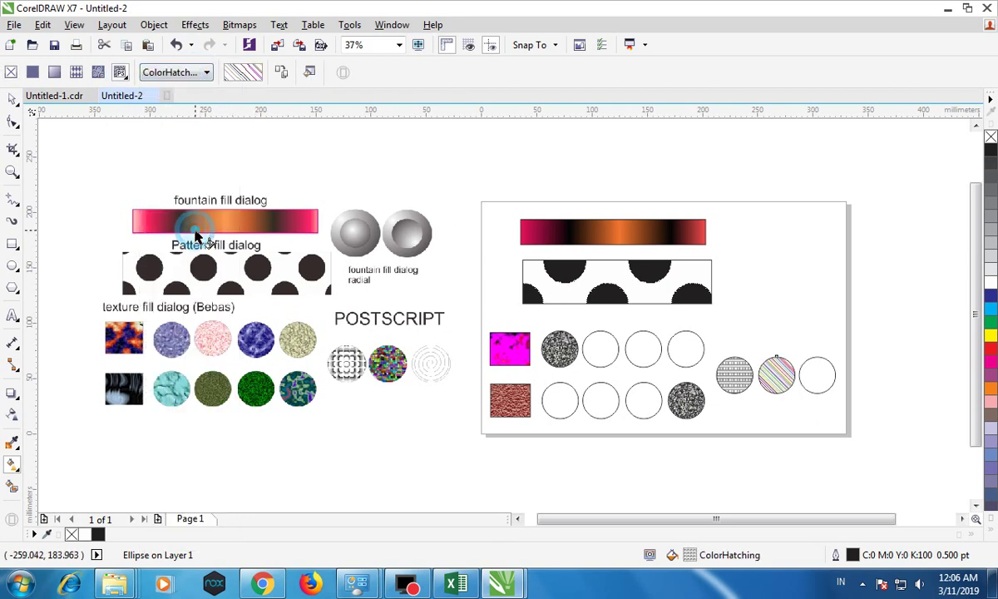
Apply a PostScript fill with the Denim pattern to the last circle of the group of three
left_click(830, 374)
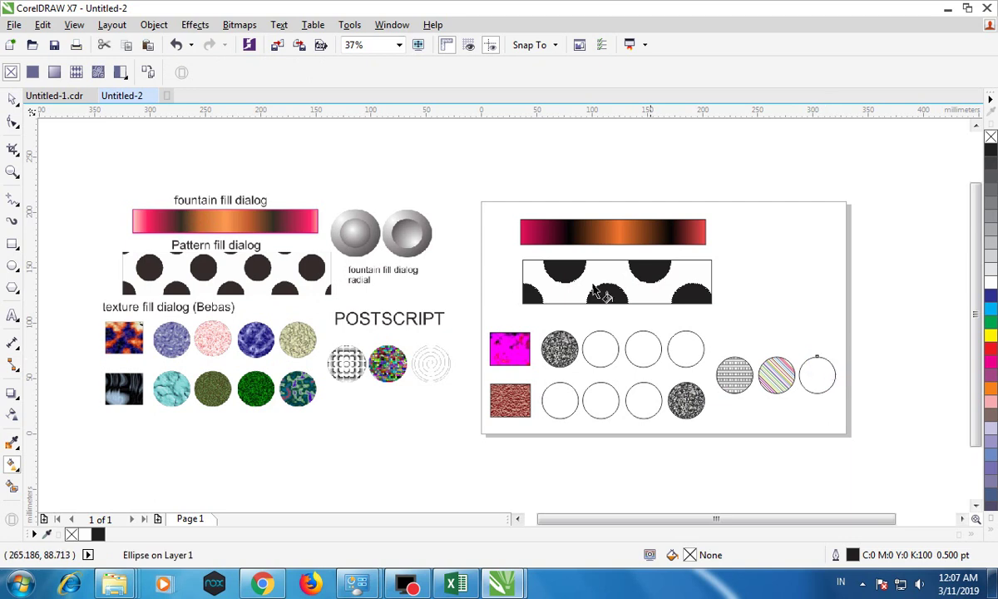
left_click(123, 77)
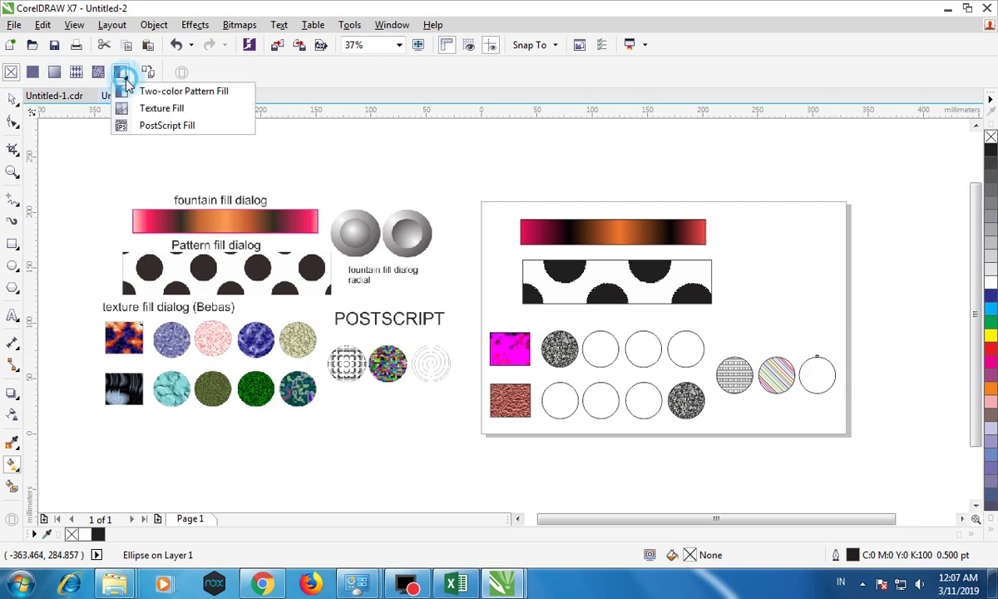
left_click(150, 125)
left_click(197, 74)
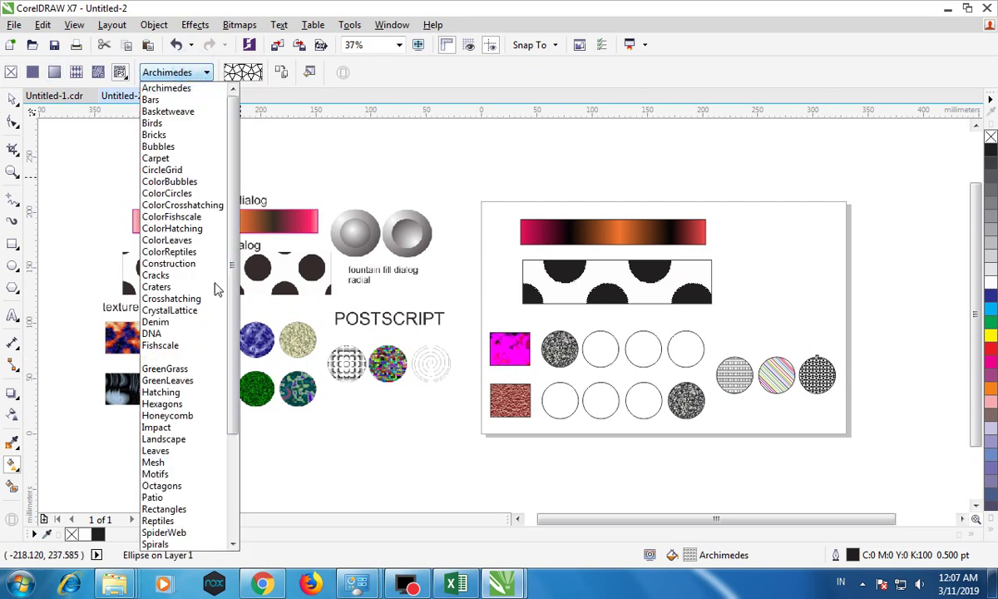
left_click(173, 318)
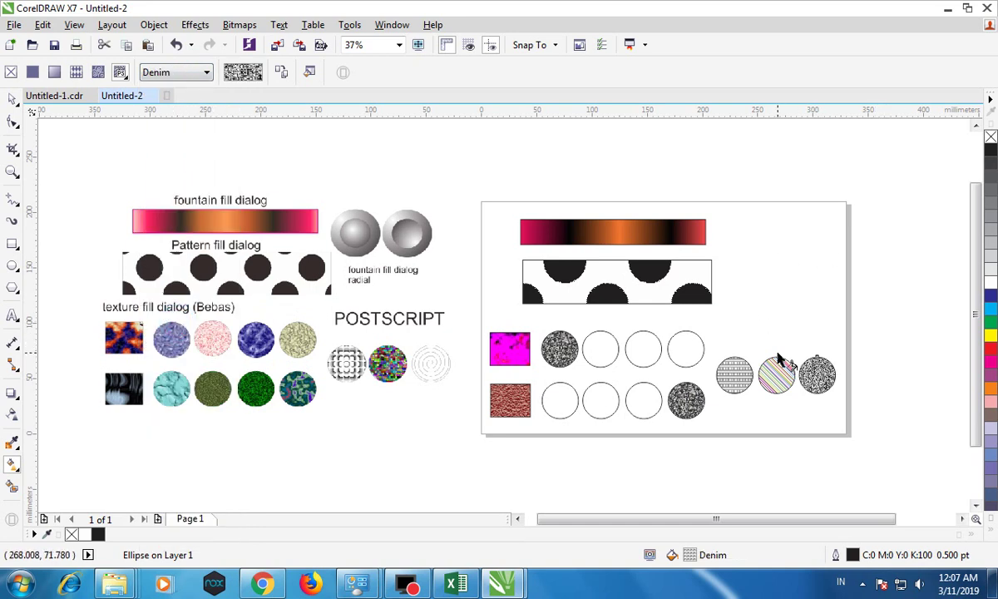
Draw a circle about 44 mm in diameter and align it over the first radial-filled button of the reference sheet
left_click(12, 266)
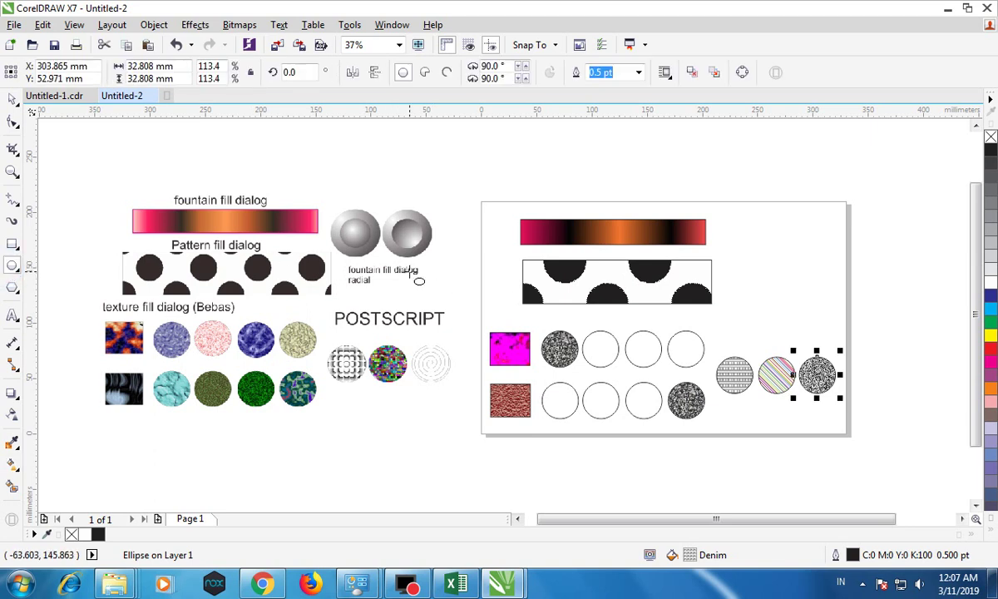
left_click_drag(332, 207, 384, 258)
left_click(13, 99)
scroll(331, 208, "up", 2)
left_click_drag(300, 188, 265, 182)
left_click_drag(293, 372, 266, 383)
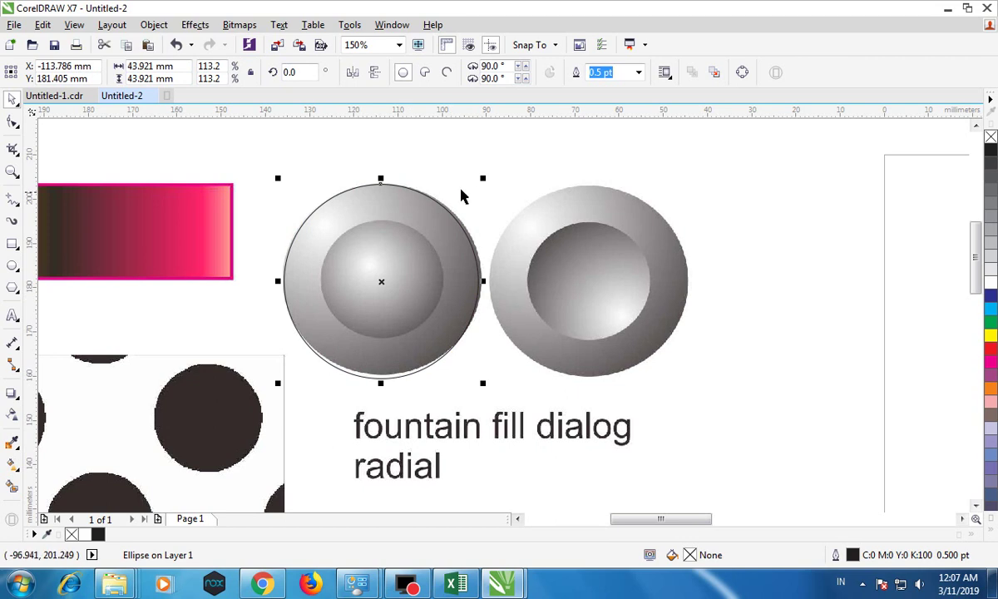
Duplicate the circle concentrically at about 27.7 mm in diameter to trace the inner circle of the reference button
left_click_drag(483, 177, 453, 213)
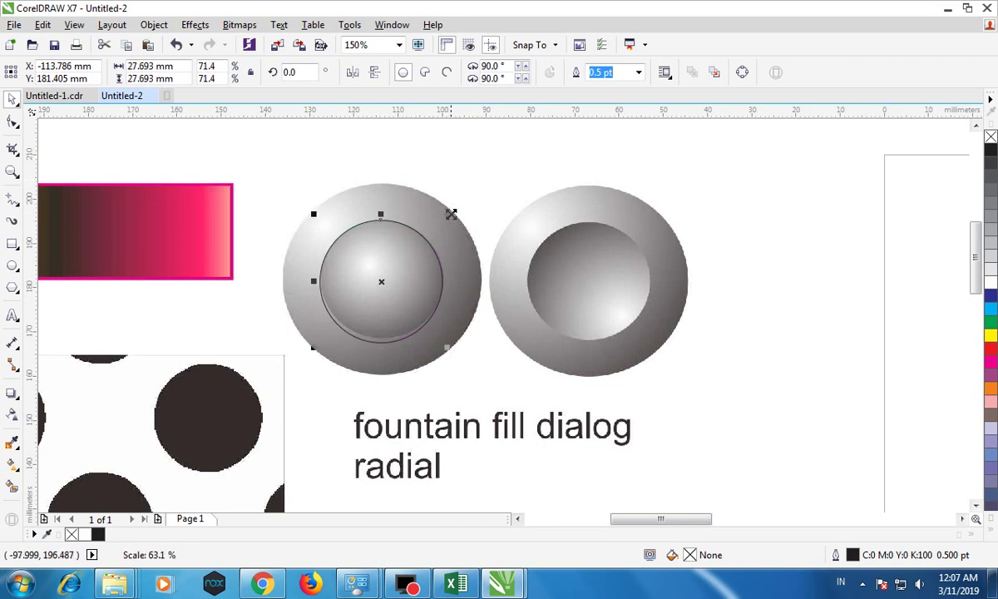
right_click(462, 213)
left_click(378, 176)
left_click(392, 190)
left_click(414, 155)
left_click(408, 208)
left_click_drag(484, 175, 449, 205)
Move the two concentric circles onto the page beside the gradient bar and delete the extra pair
left_click(390, 197, "shift")
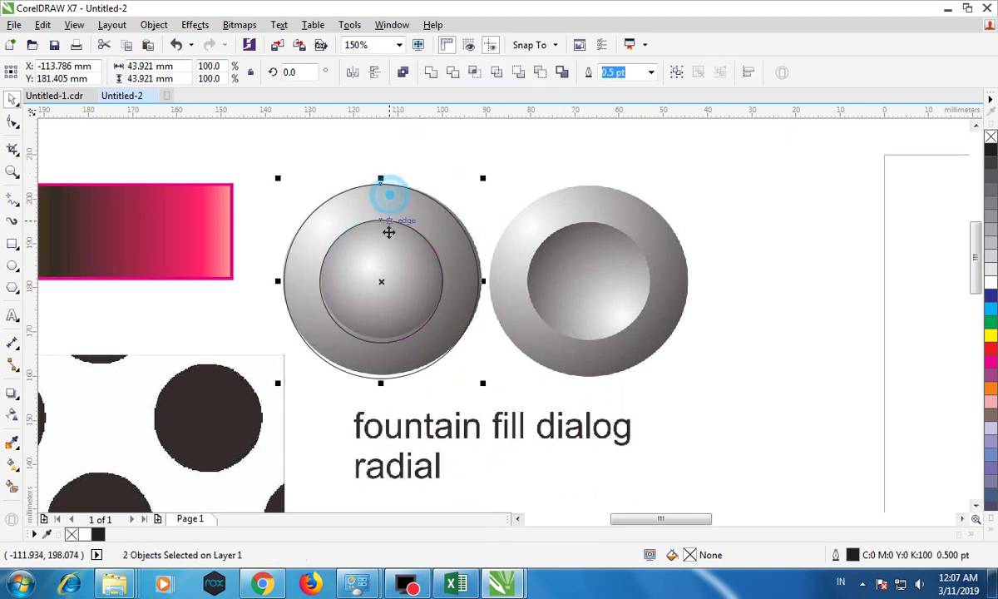
scroll(401, 289, "down", 2)
left_click_drag(398, 289, 867, 293)
scroll(716, 281, "down", 3)
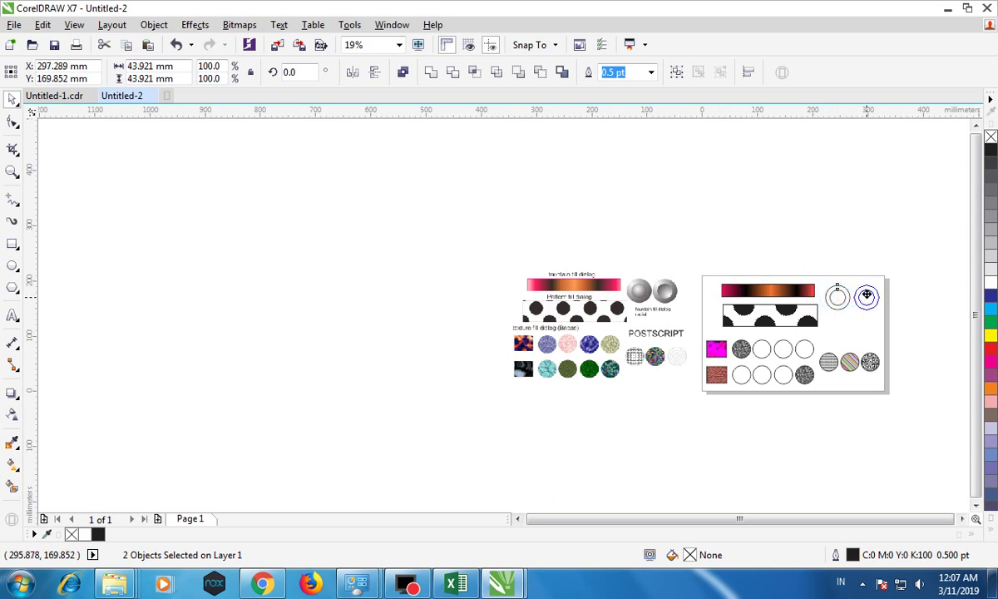
left_click(890, 229)
scroll(853, 286, "up", 2)
left_click_drag(837, 249, 933, 346)
key("Delete")
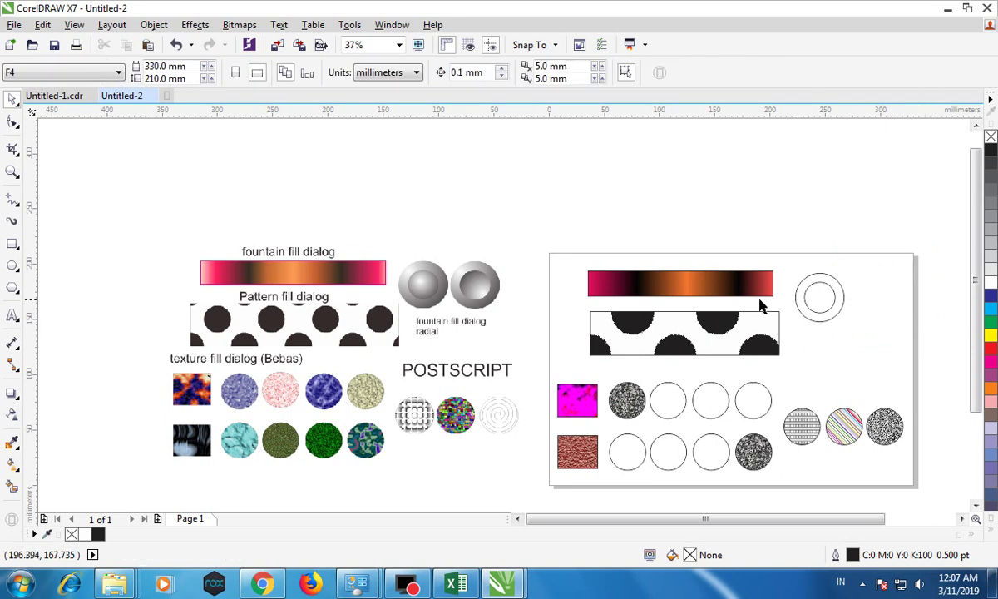
Compare the circles with the reference buttons and delete the inner circle of the pair on the page
scroll(464, 307, "up", 2)
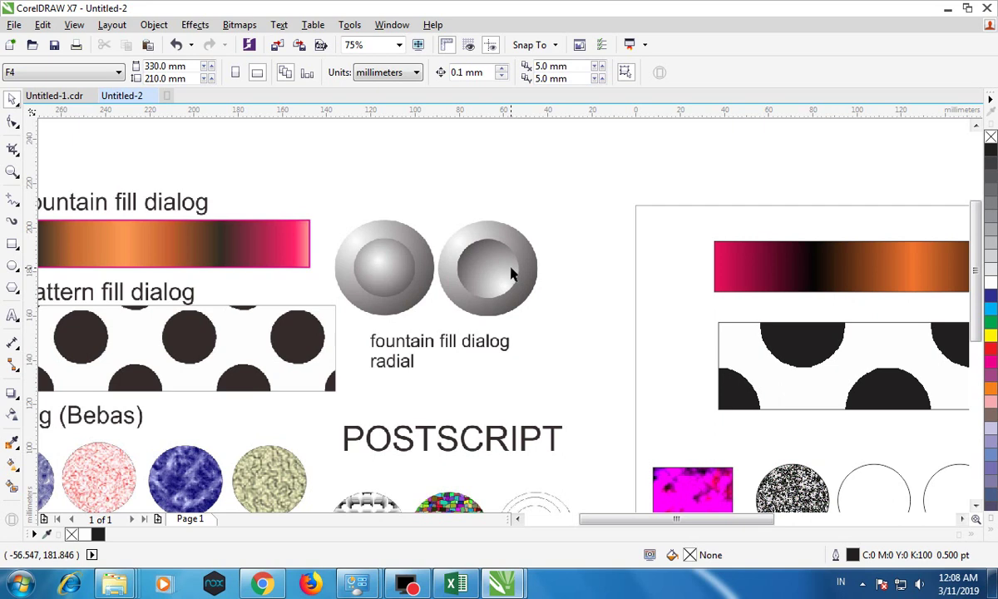
scroll(602, 299, "down", 2)
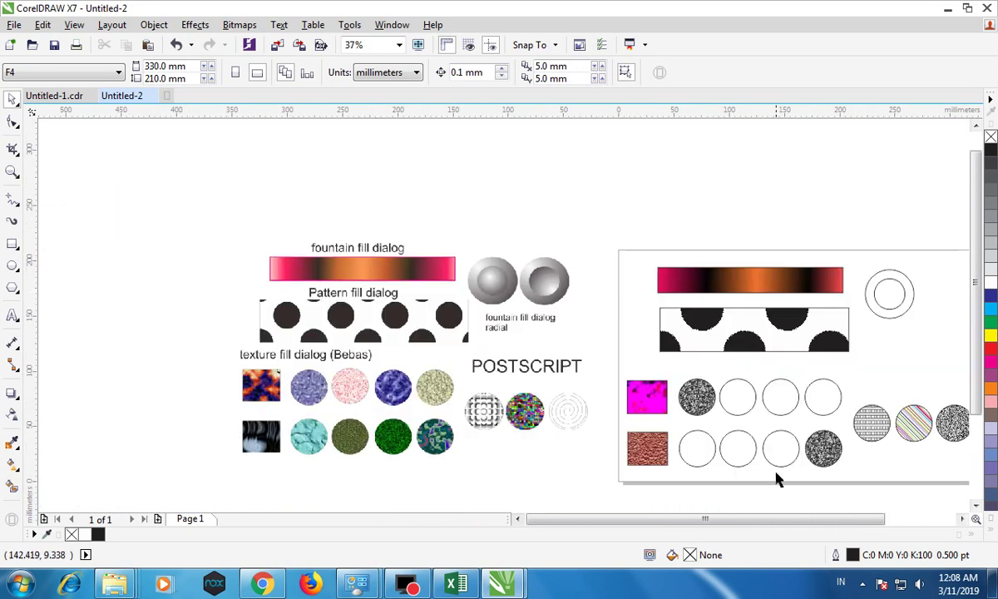
left_click_drag(763, 518, 815, 519)
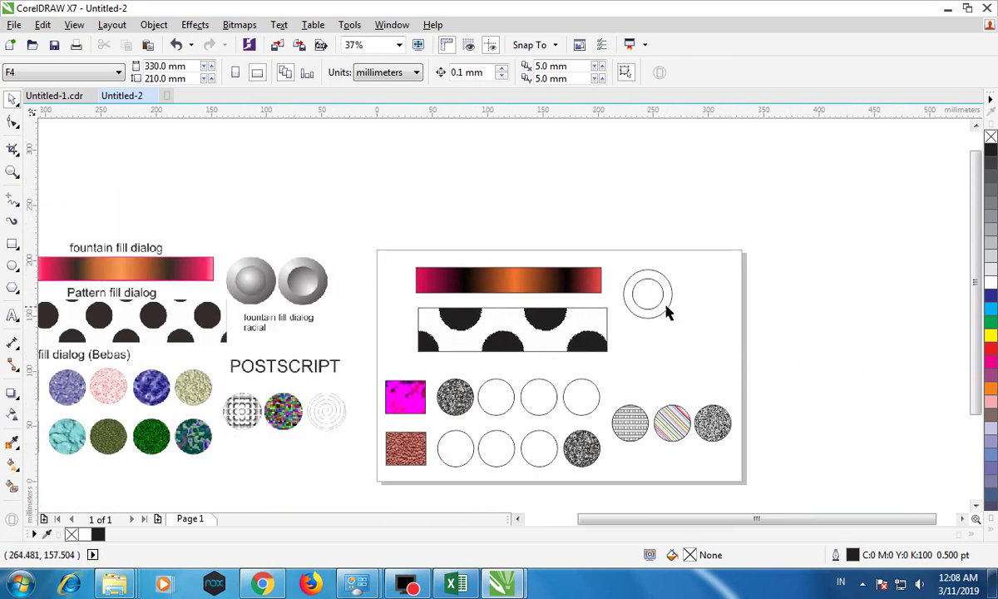
scroll(652, 305, "up", 4)
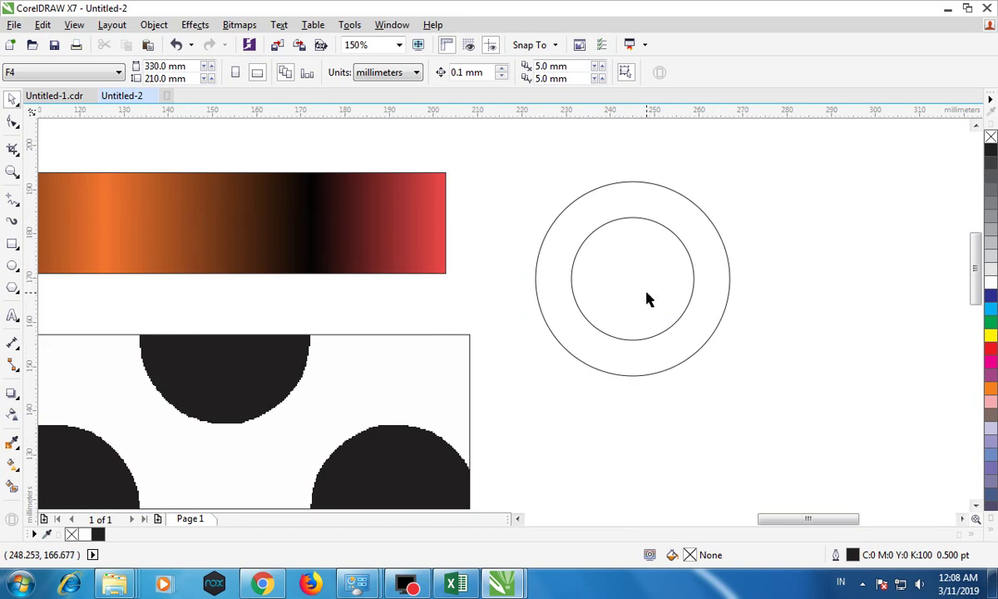
left_click(631, 182)
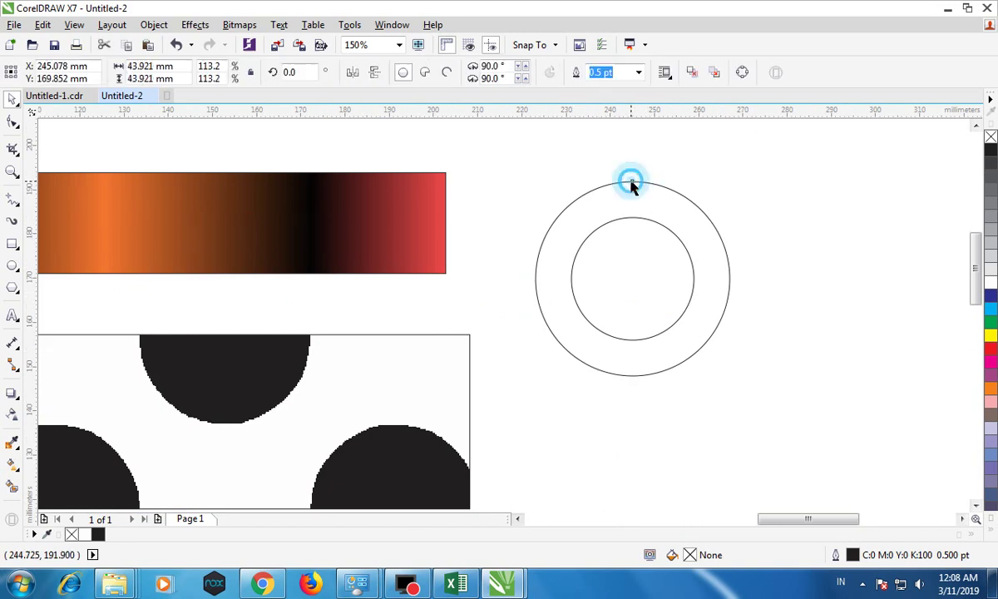
left_click(780, 190)
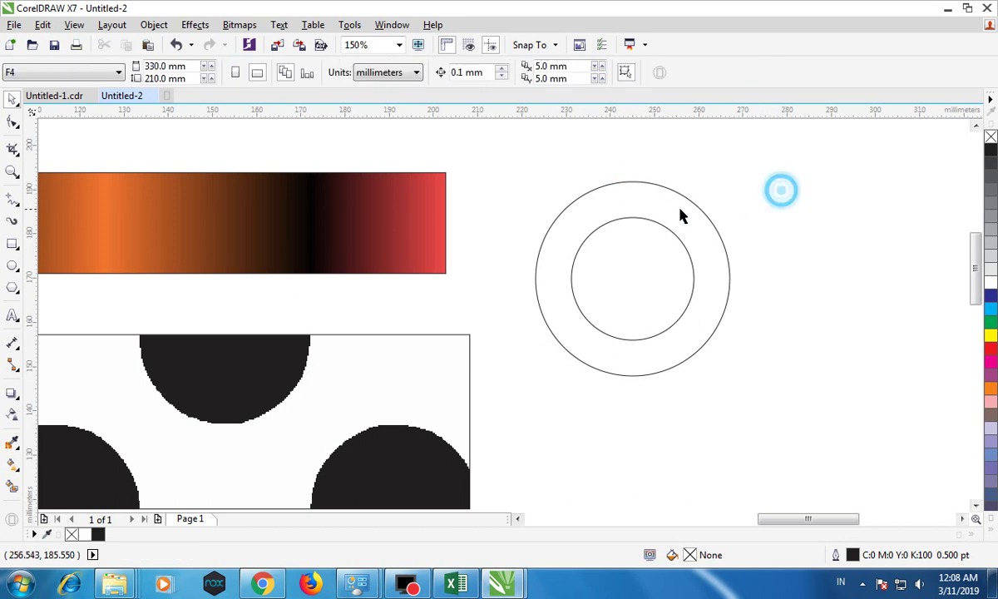
left_click(639, 218)
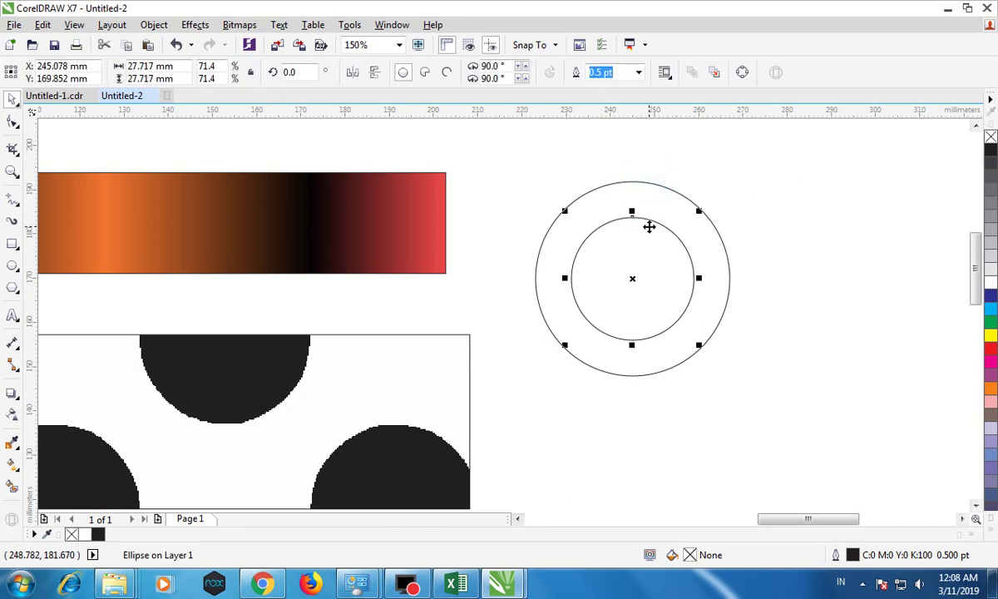
key("Delete")
Apply a black-to-white fountain fill to the circle beside the gradient bar with the Interactive Fill tool
left_click(629, 182)
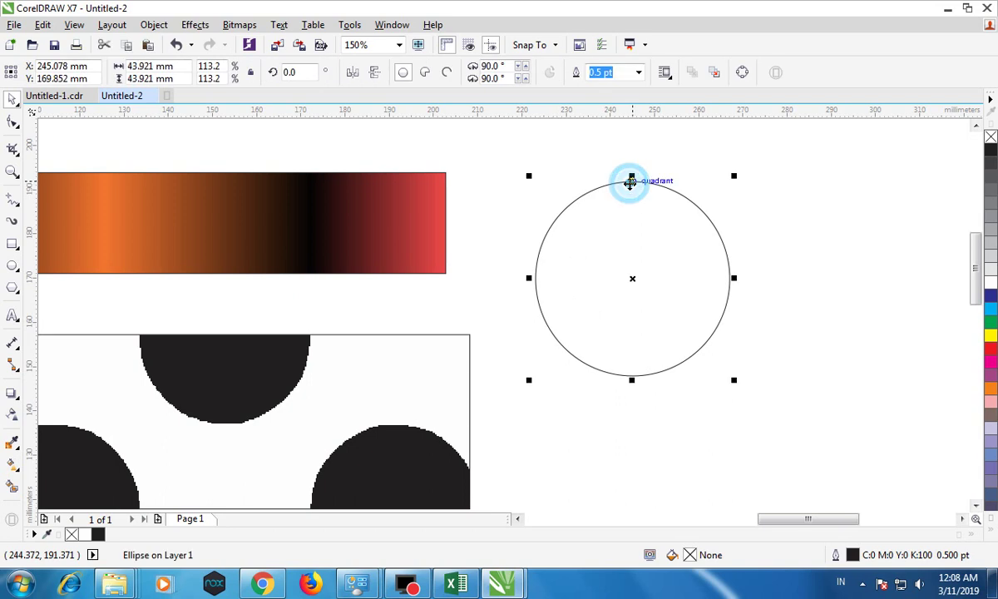
left_click(13, 464)
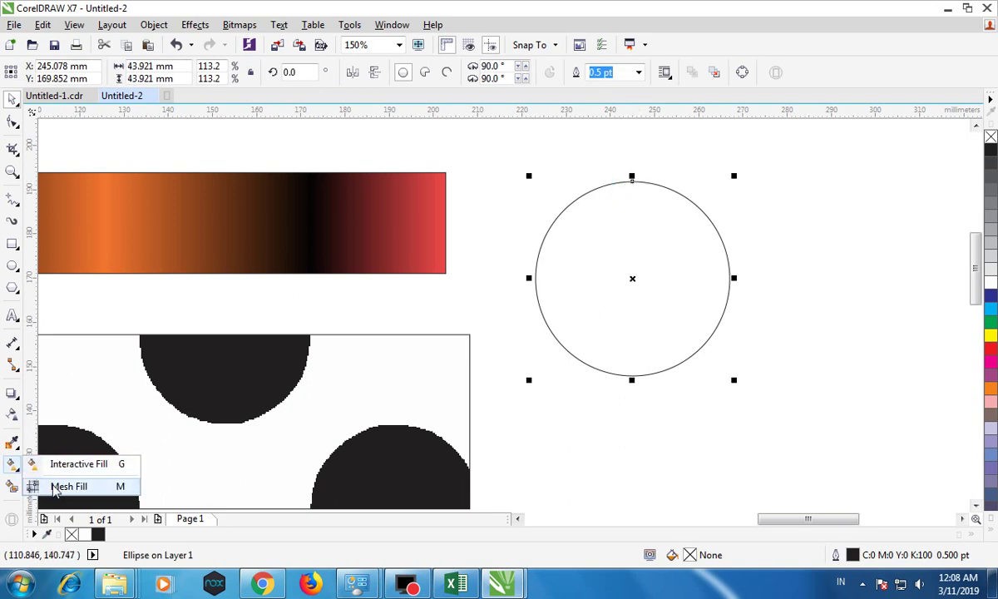
left_click(58, 463)
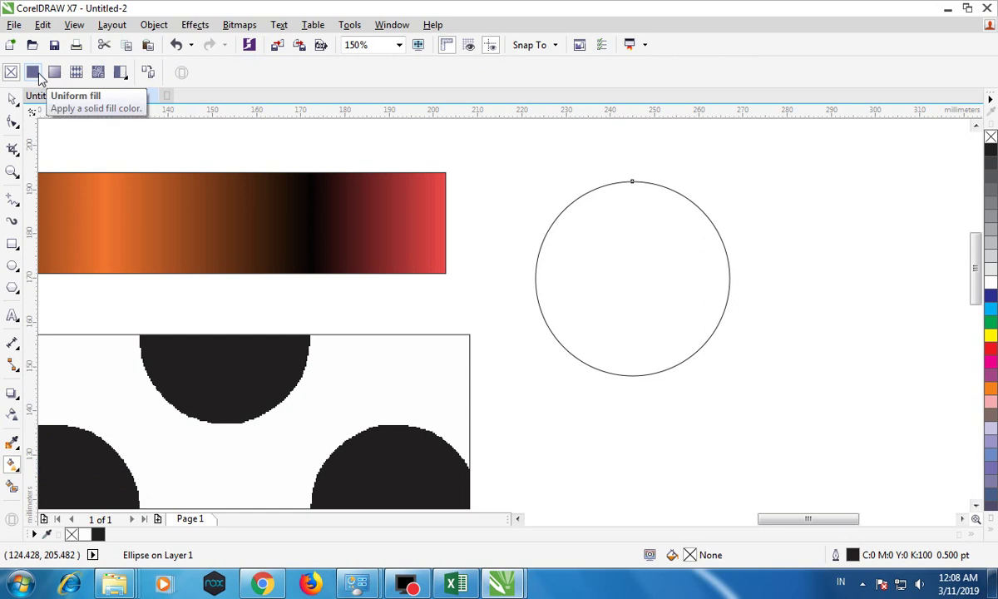
left_click(54, 72)
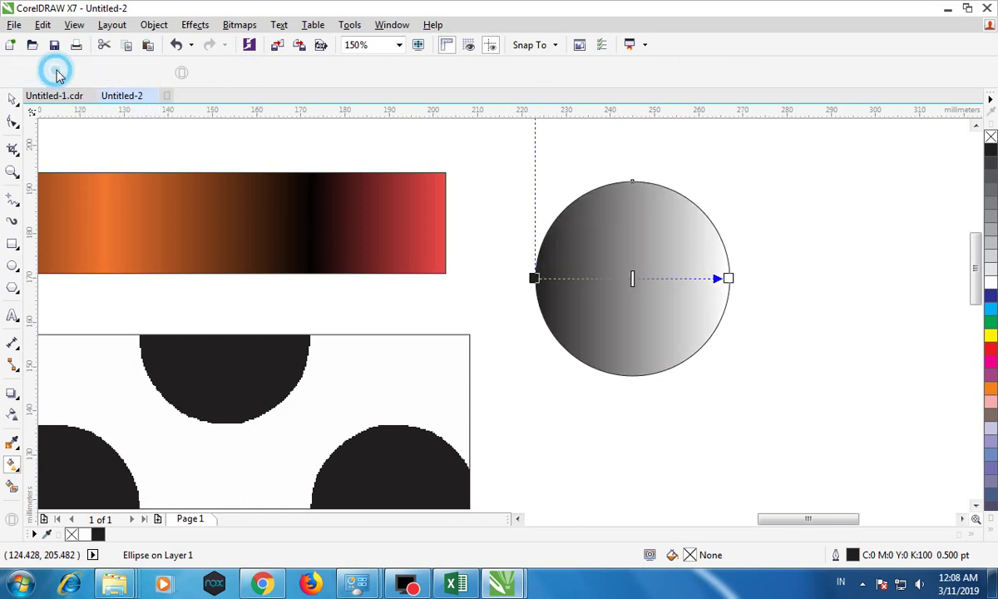
Change the circle's fountain fill to the radial type and offset its center to about X -44%, Y 43%
left_click(655, 73)
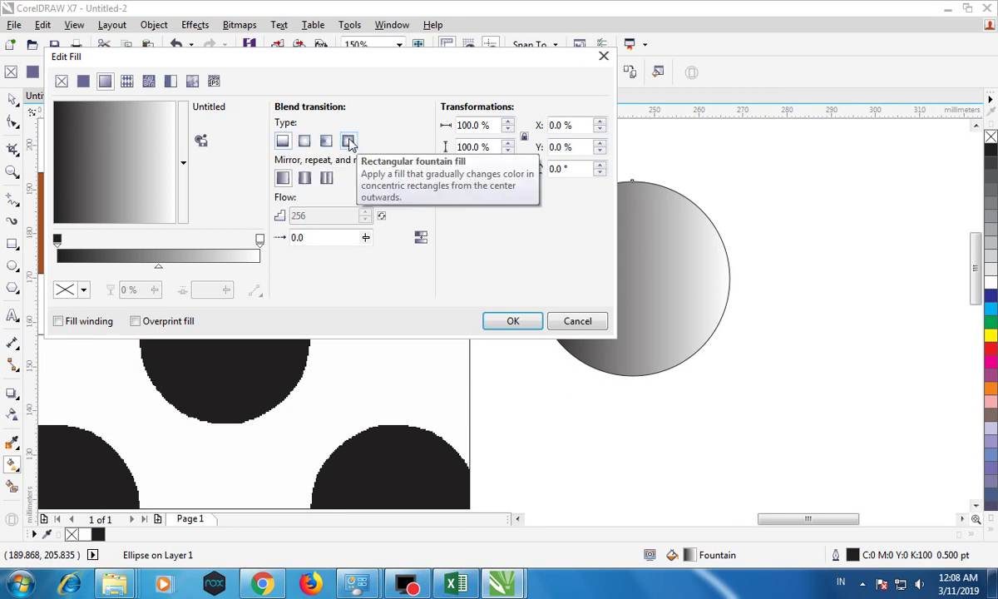
left_click(304, 141)
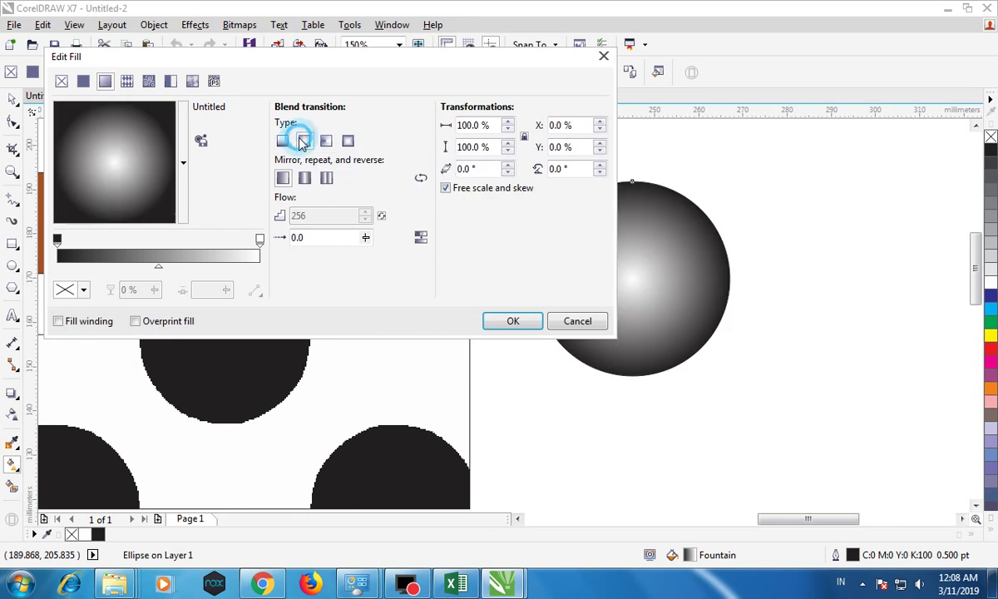
left_click_drag(296, 58, 634, 104)
left_click_drag(447, 211, 401, 158)
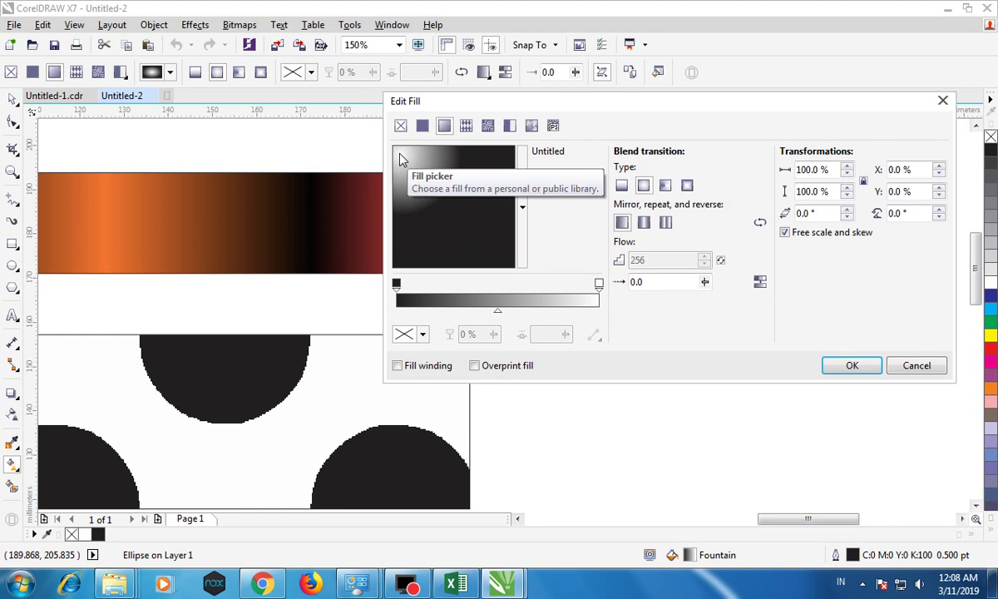
left_click(848, 367)
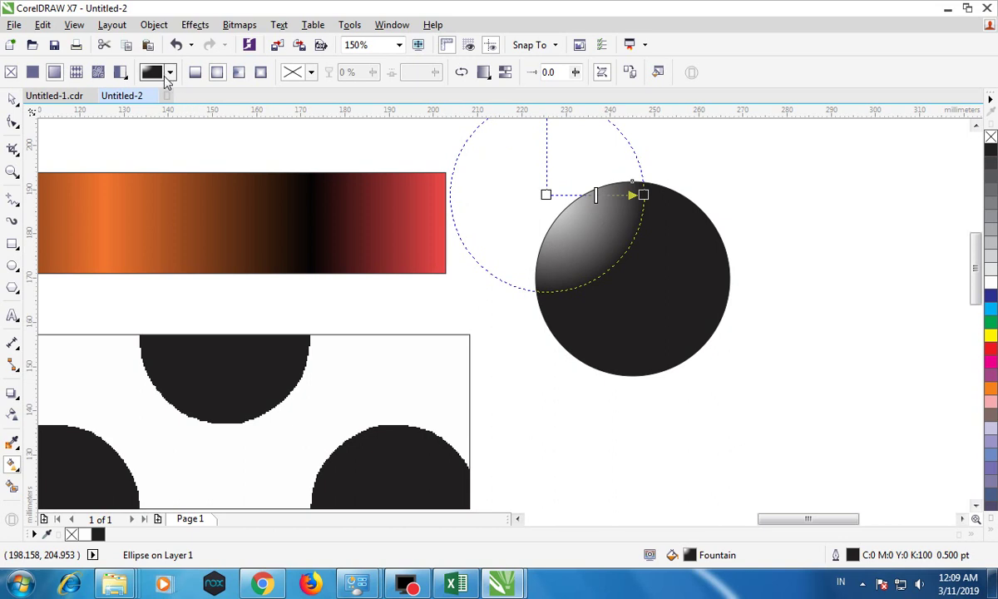
Reposition the radial fill's white highlight nearer to the circle's center, keeping it toward the upper left, and deselect the circle
left_click(657, 71)
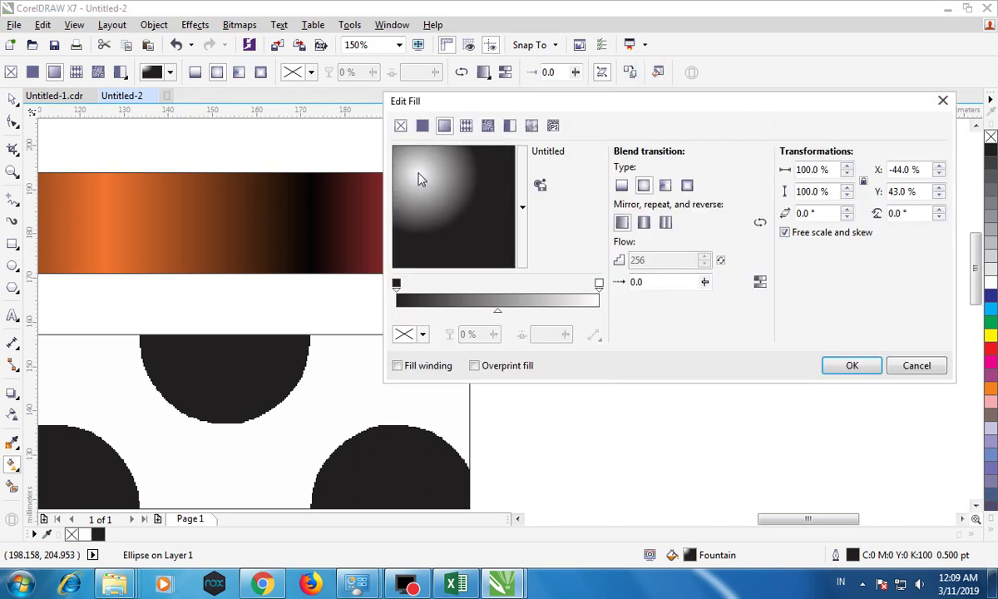
left_click_drag(420, 180, 474, 189)
left_click(852, 365)
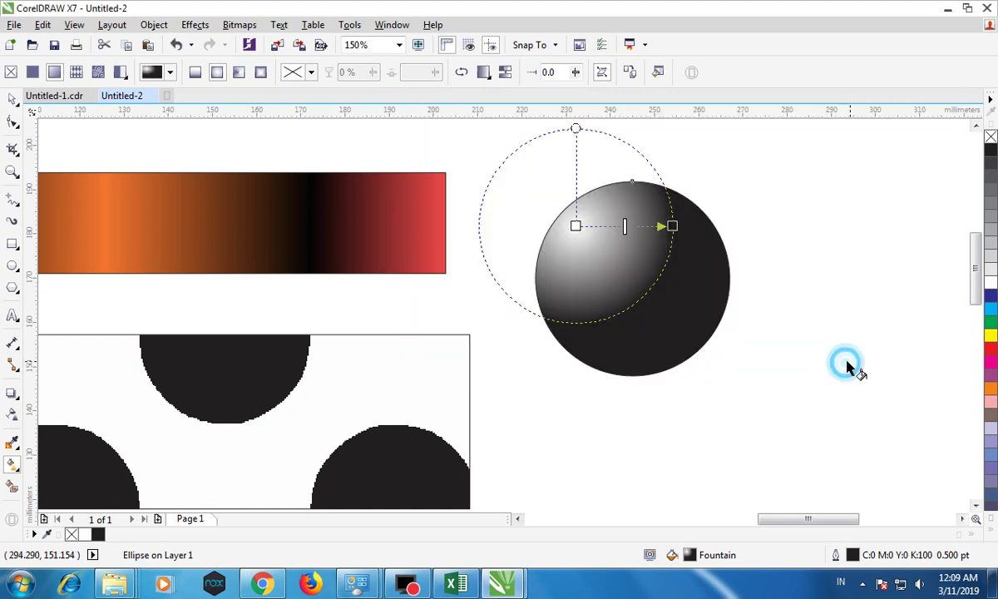
scroll(689, 320, "down", 2)
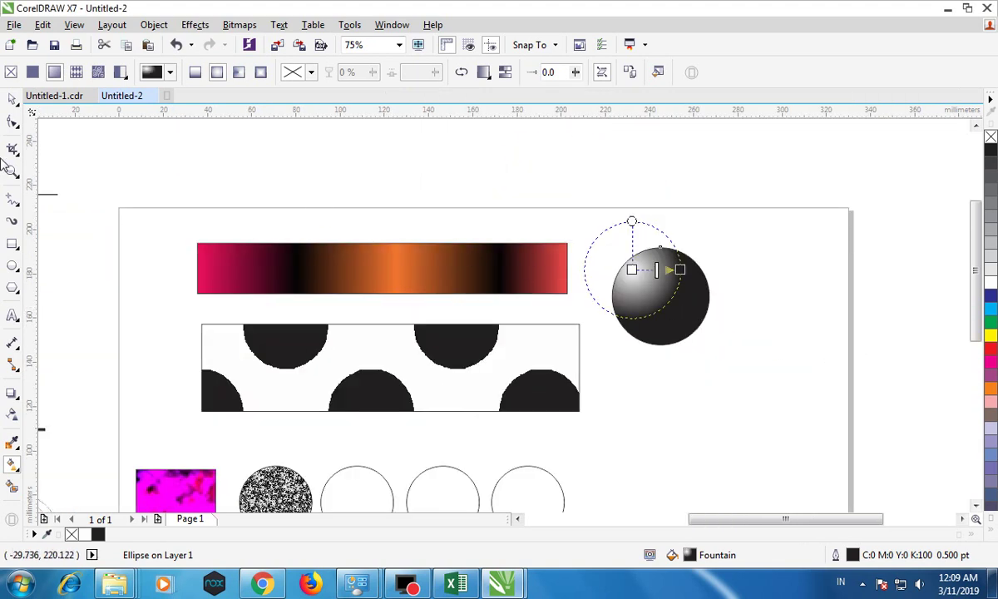
scroll(256, 299, "down", 2)
left_click(12, 98)
left_click(173, 169)
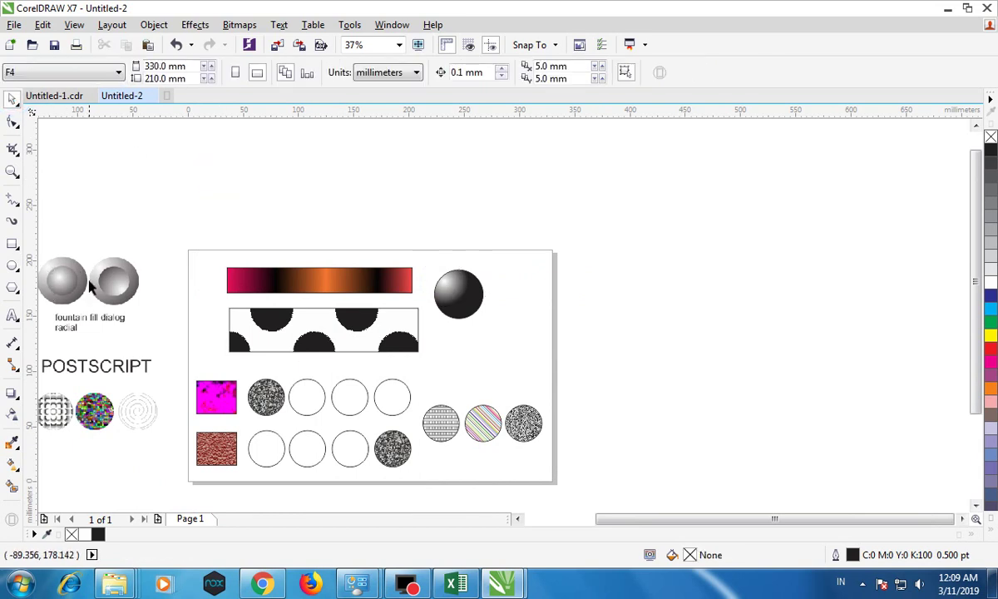
Remove the outline from the radial-filled circle
scroll(488, 325, "up", 4)
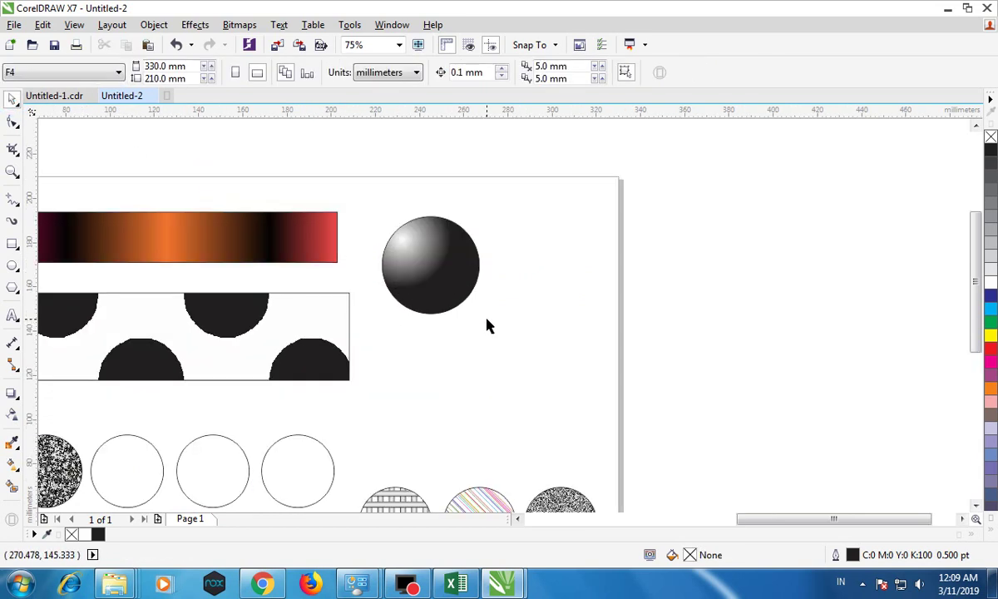
left_click(383, 202)
left_click(975, 124)
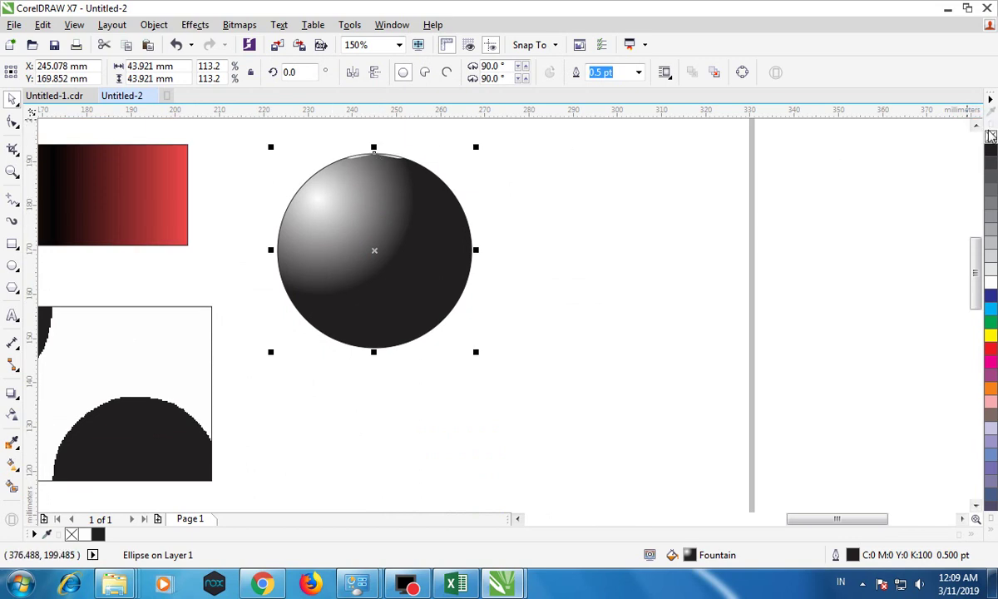
right_click(990, 137)
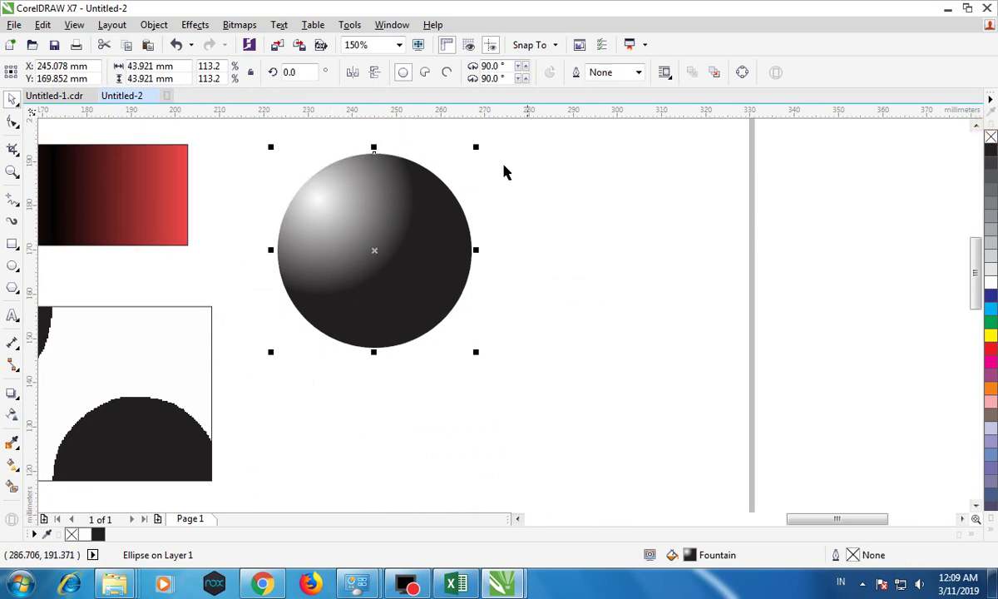
Try a concentric copy of the radial-filled circle scaled down to about 26 mm, and delete the copy
left_click(364, 209)
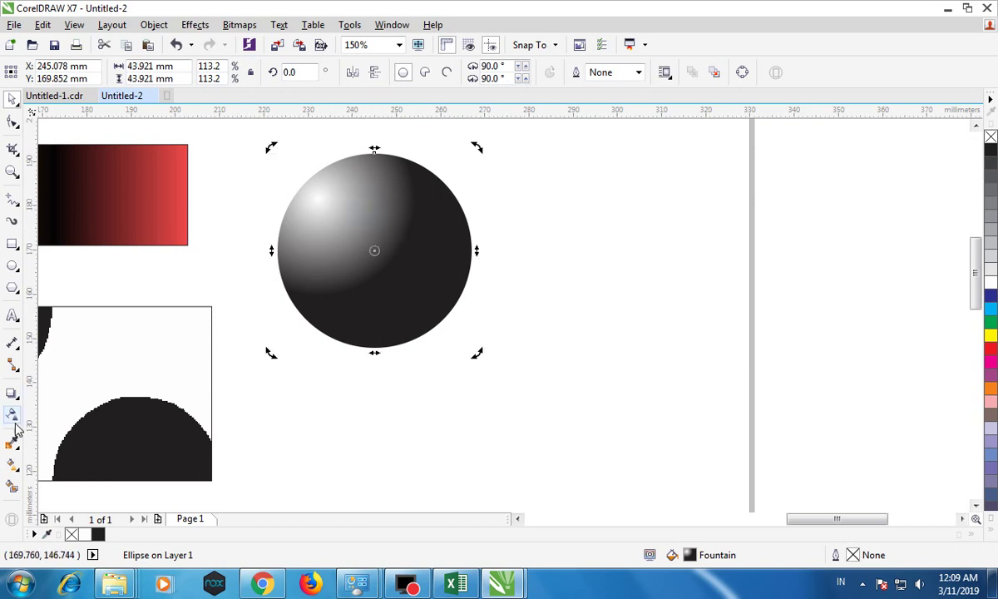
left_click(14, 394)
left_click(371, 185)
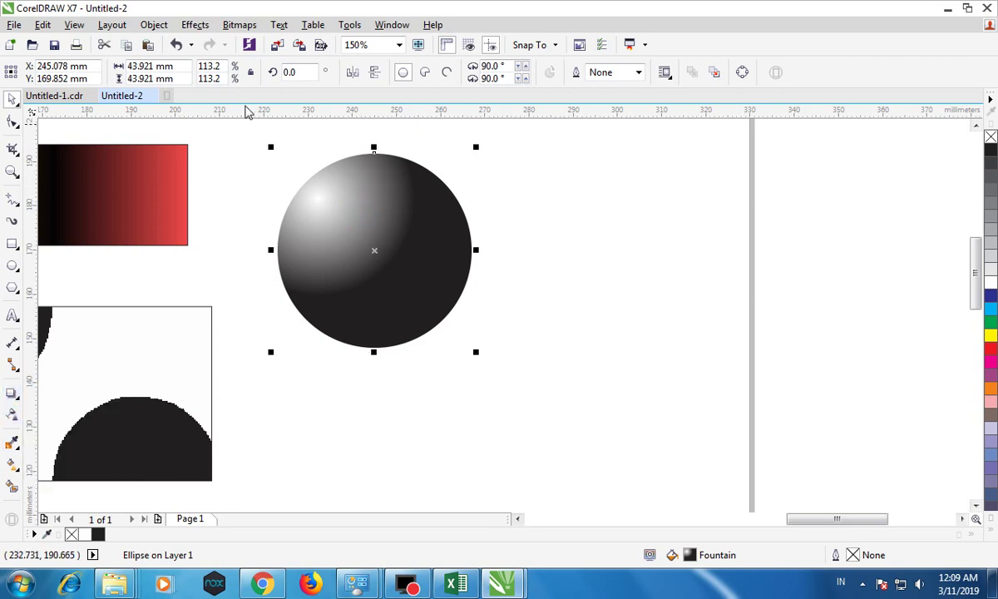
left_click(190, 45)
left_click(121, 47)
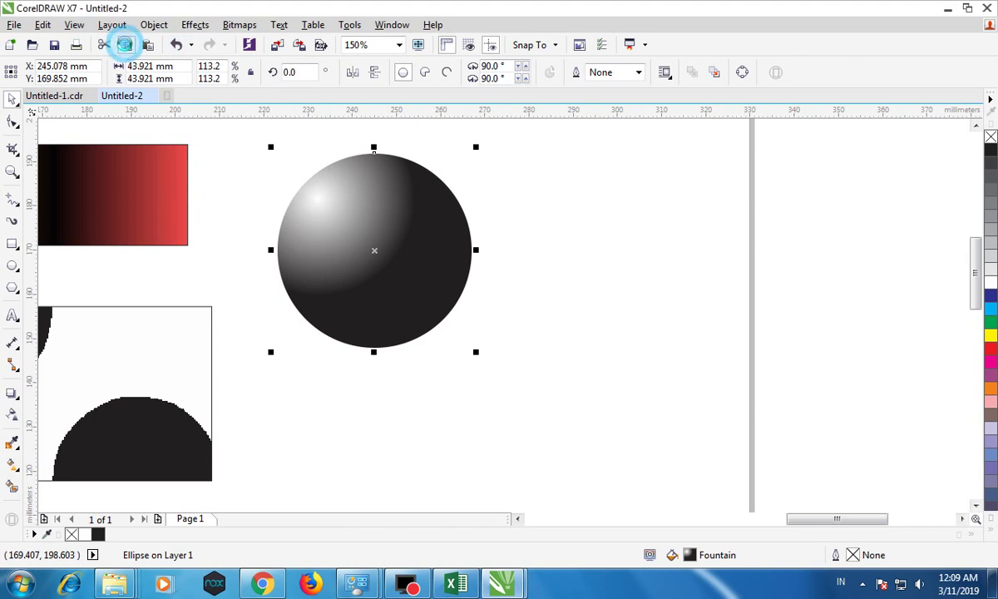
left_click_drag(479, 147, 441, 171)
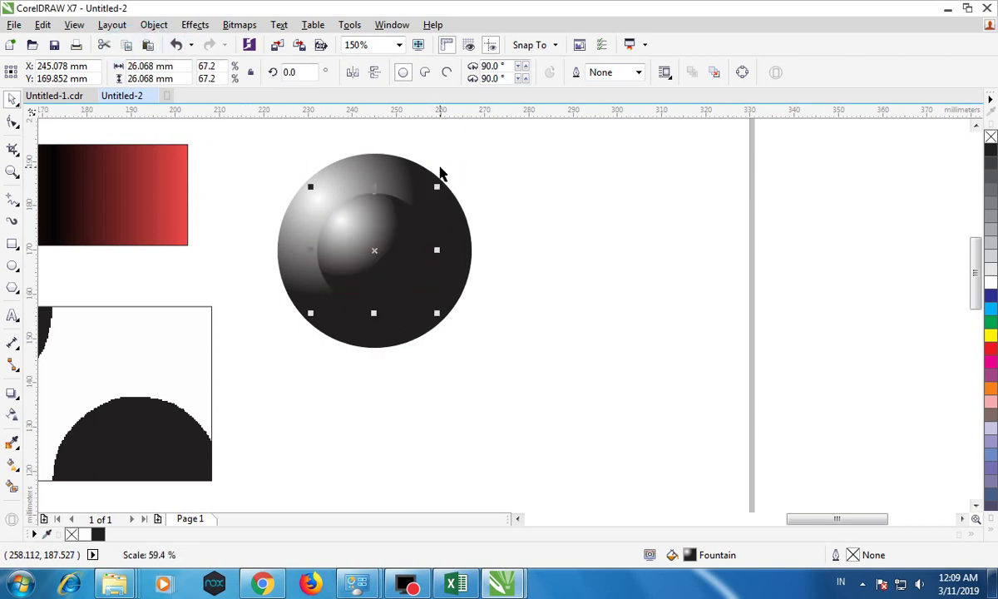
left_click(511, 158)
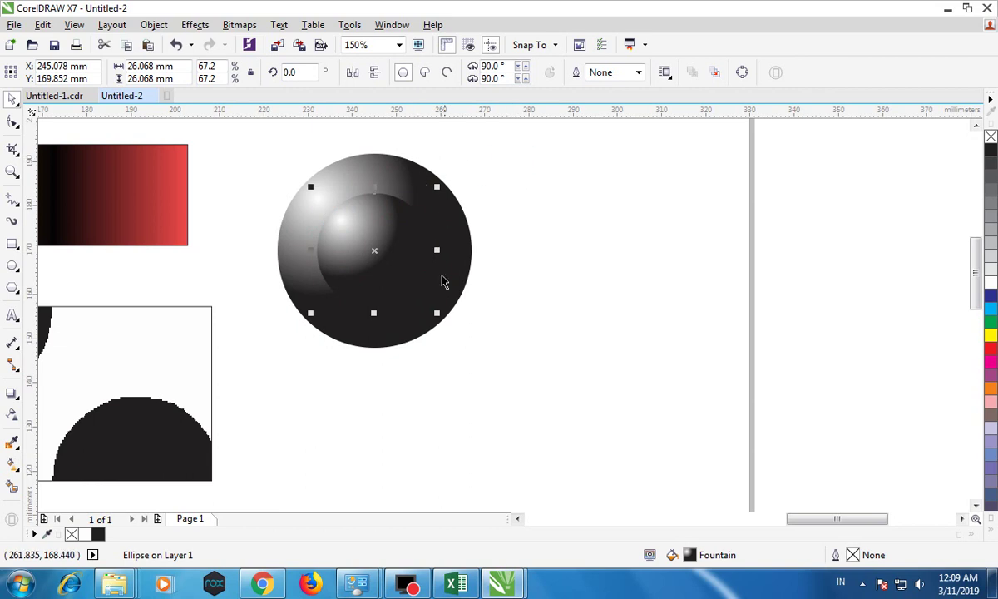
left_click(355, 226)
key("Delete")
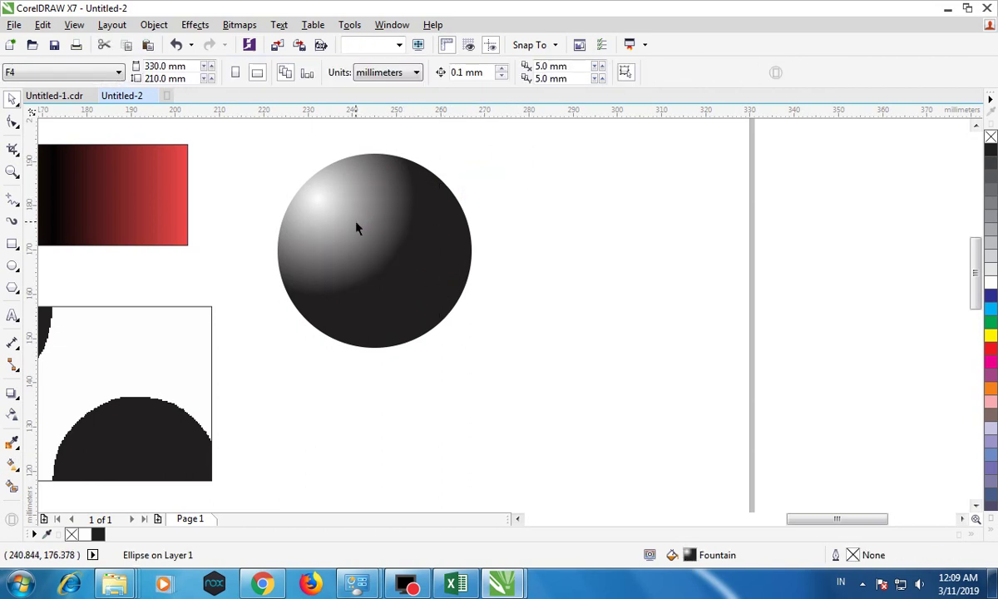
Compare the circle with the reference sheet's grey radial buttons and open its fountain fill settings
left_click(322, 259)
scroll(322, 258, "down", 2)
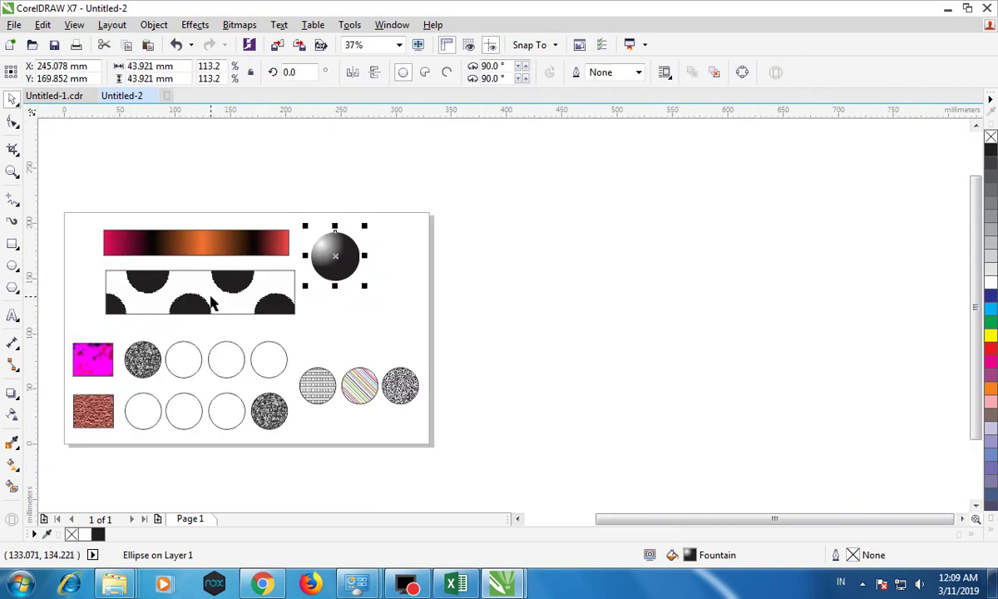
scroll(198, 298, "down", 1)
scroll(83, 287, "up", 3)
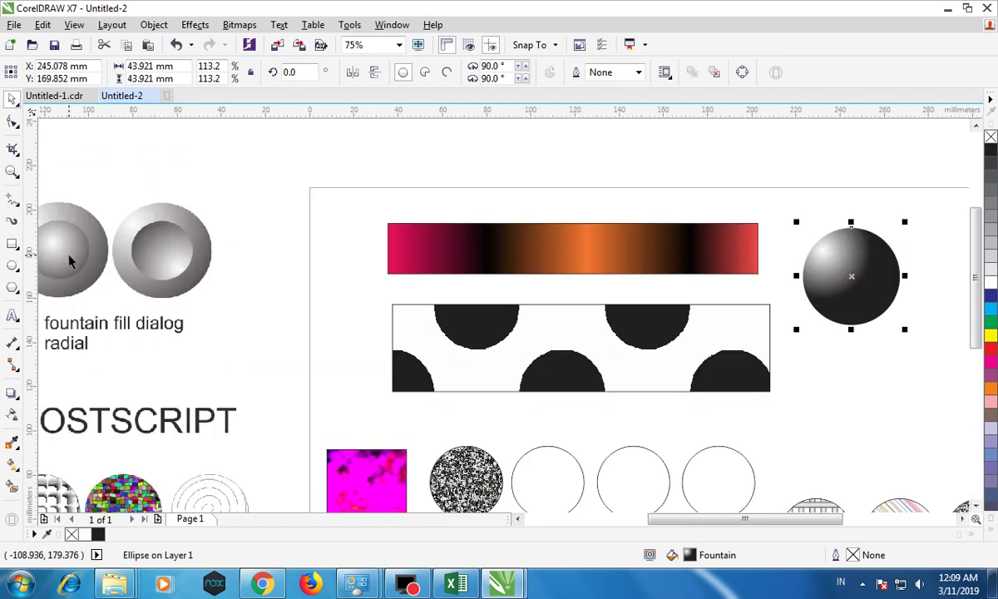
scroll(69, 260, "down", 2)
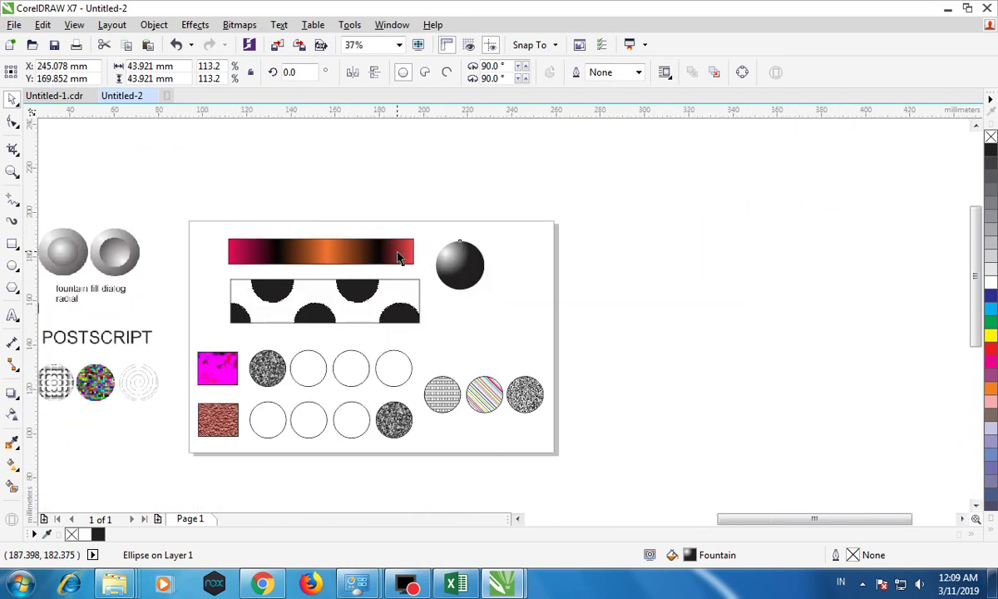
scroll(401, 256, "up", 2)
left_click(621, 256)
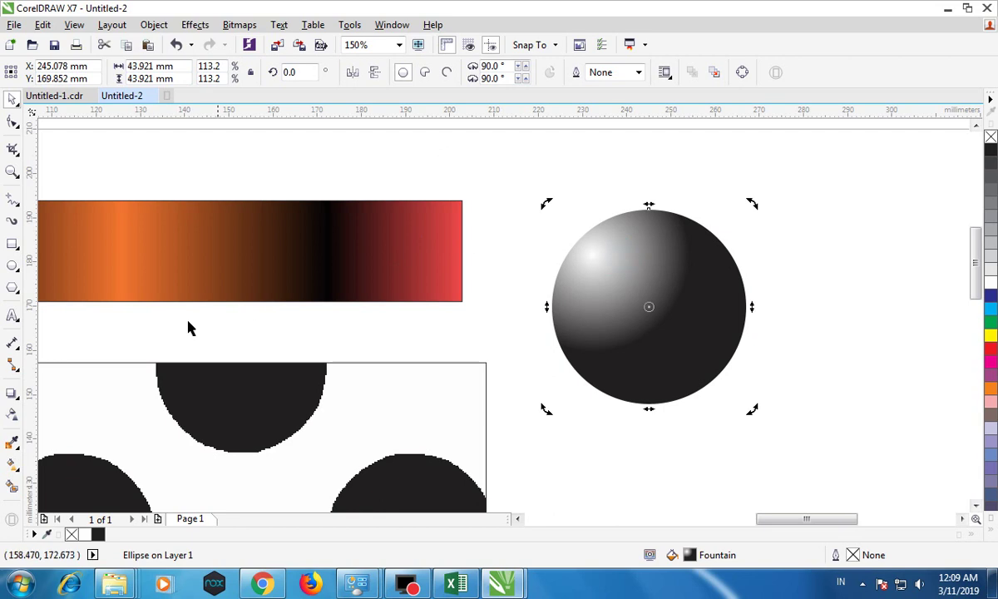
left_click(11, 463)
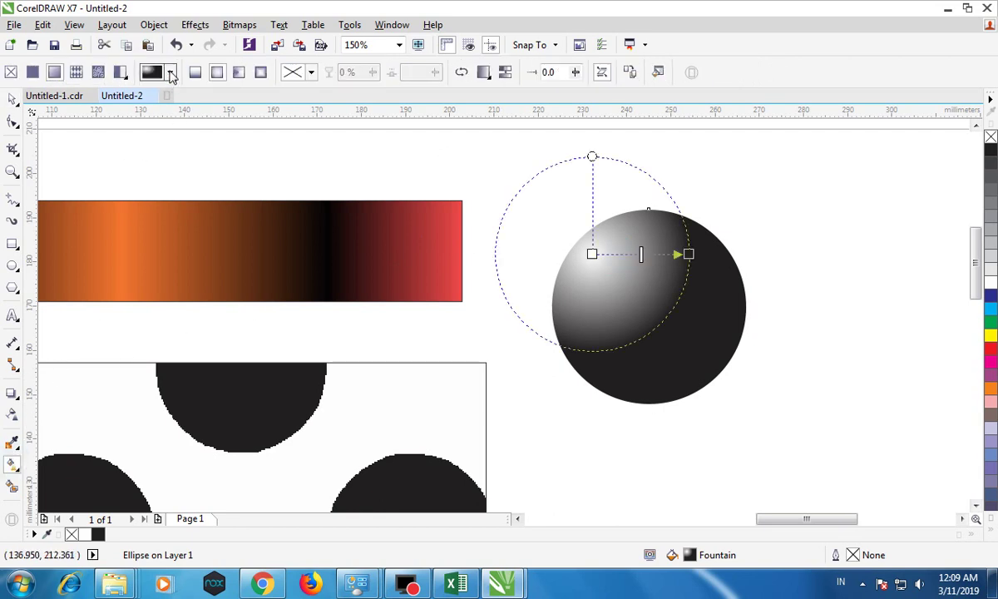
left_click(658, 72)
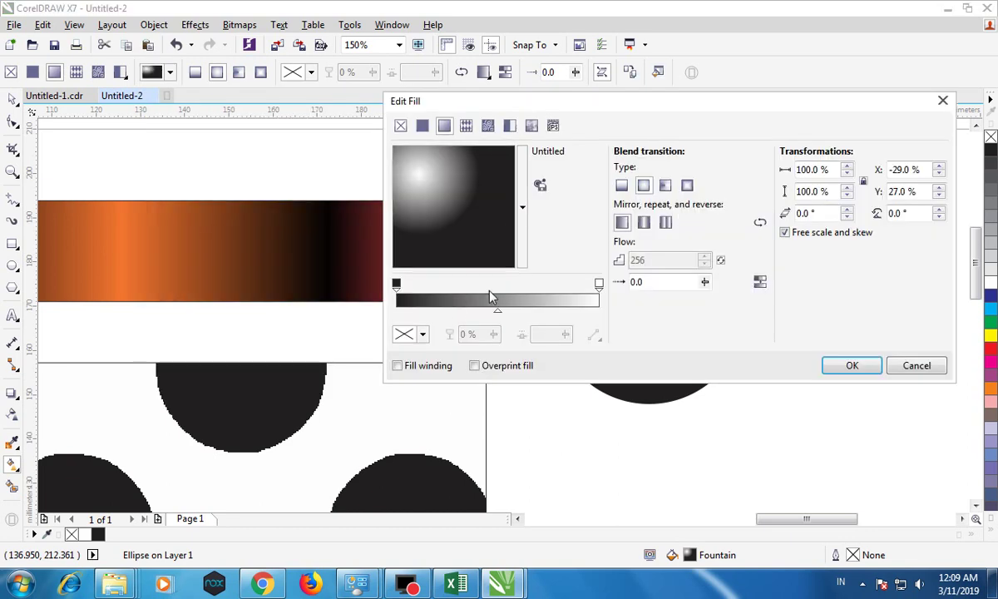
Set the dark color node of the circle's radial fill to C73 M68 Y67 K88
left_click(397, 282)
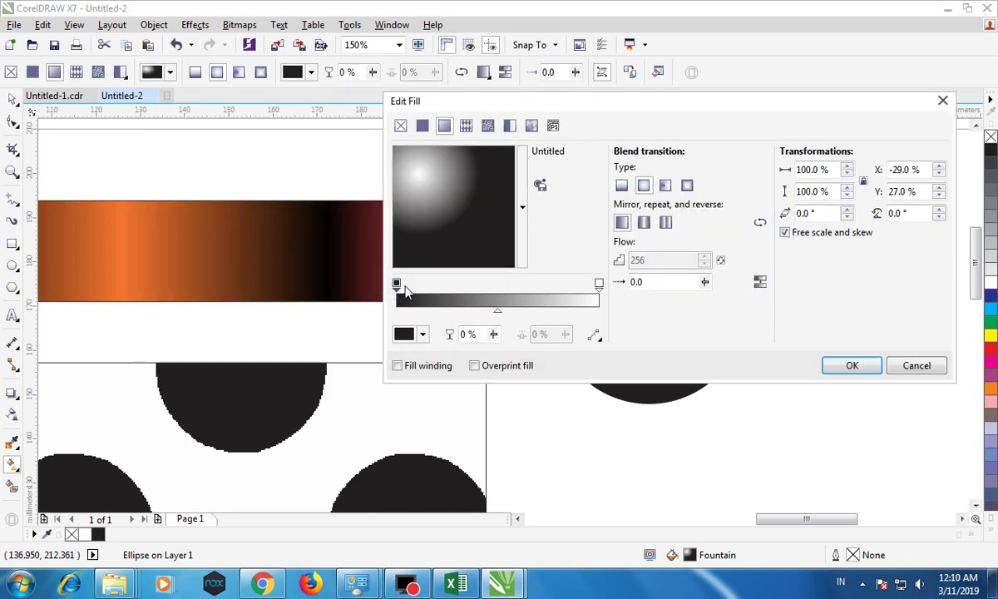
left_click(421, 334)
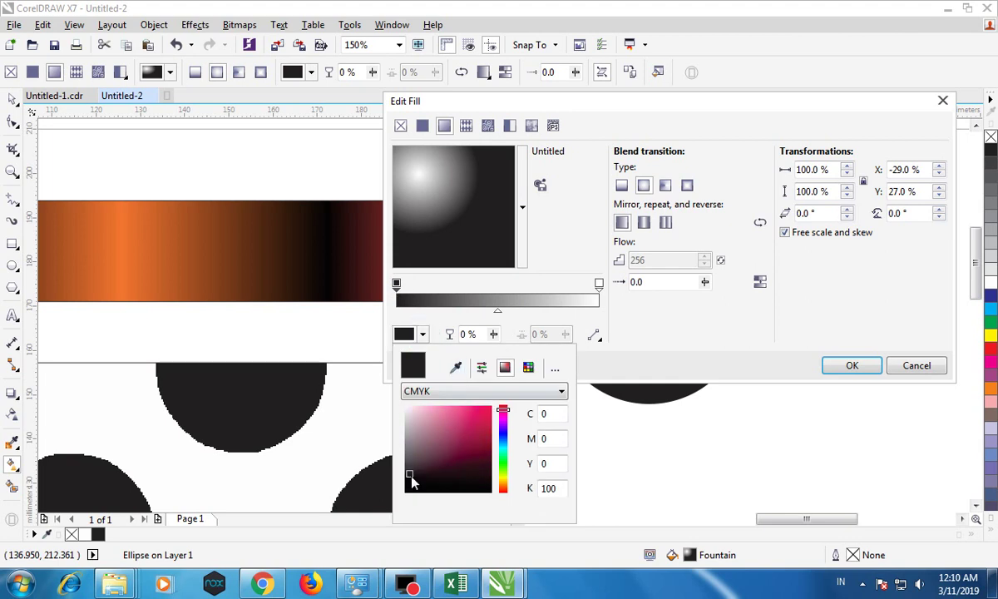
left_click_drag(411, 477, 409, 458)
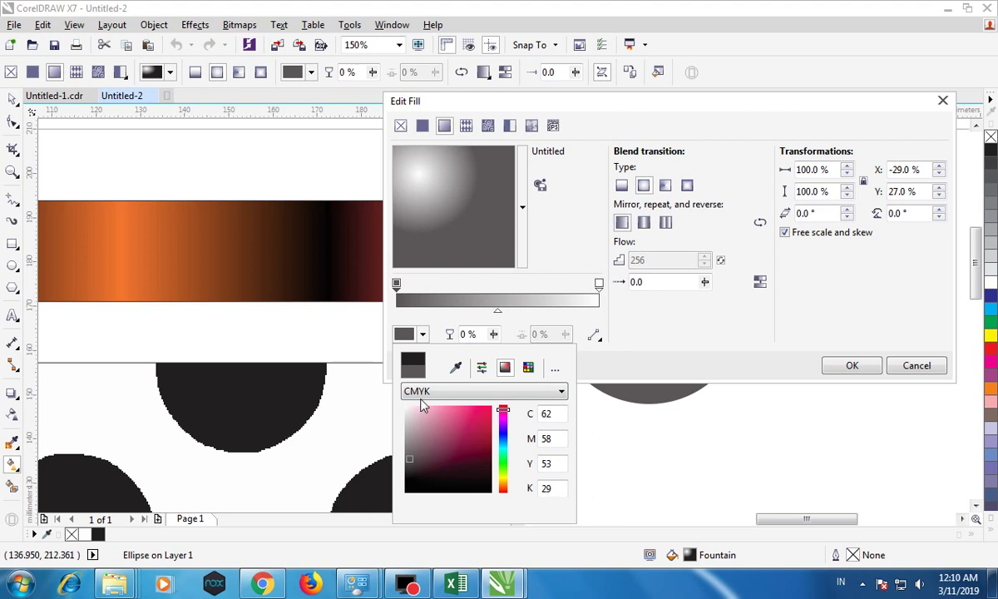
left_click_drag(410, 464, 407, 477)
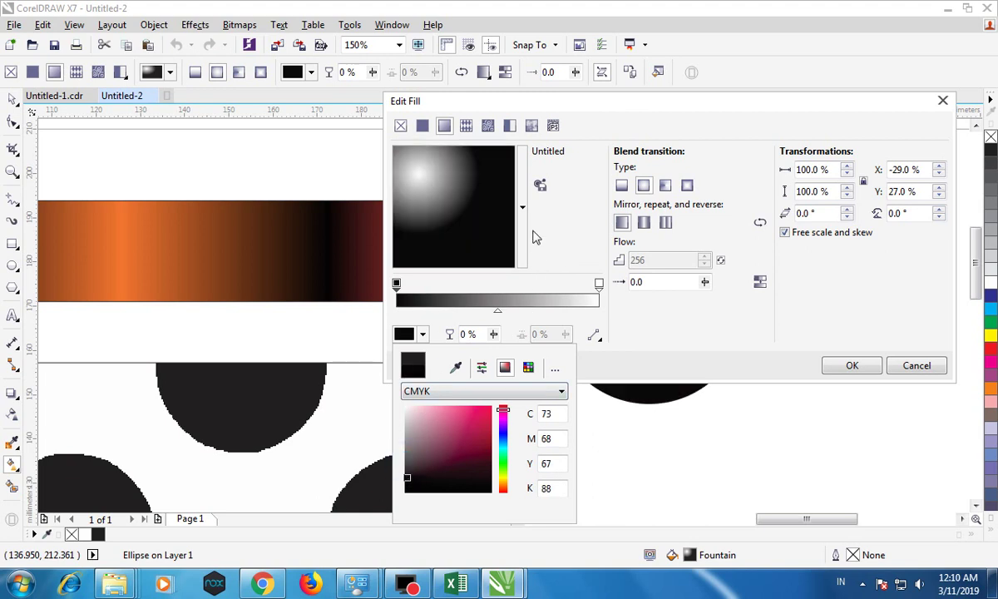
left_click(532, 208)
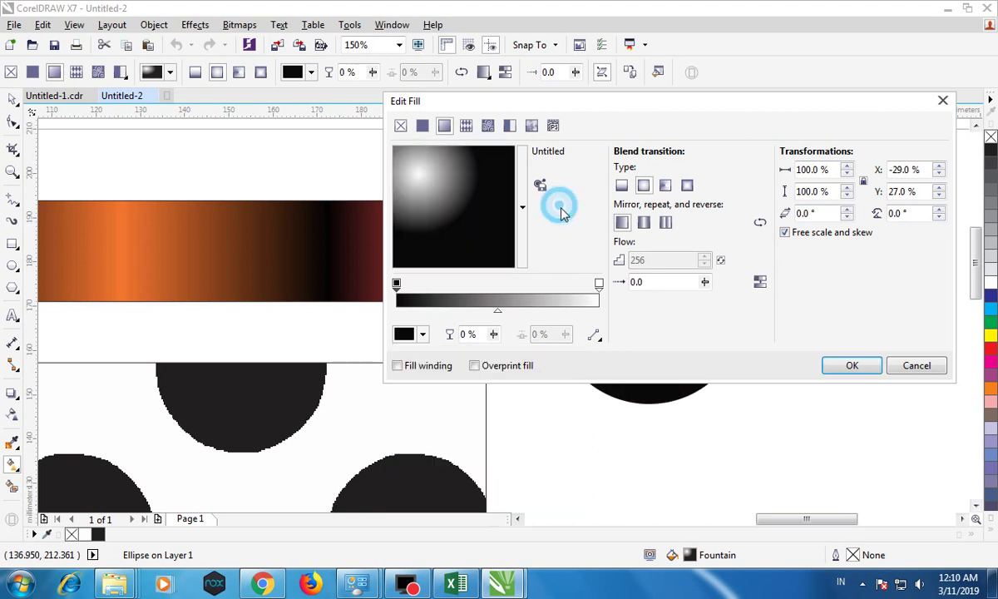
Set the radial fill's acceleration to 50 and turn on its smooth transition
mouse_move(731, 308)
left_mouse_down()
mouse_move(646, 298)
mouse_move(644, 306)
mouse_move(746, 307)
left_mouse_up()
left_click(704, 282)
left_click(699, 285)
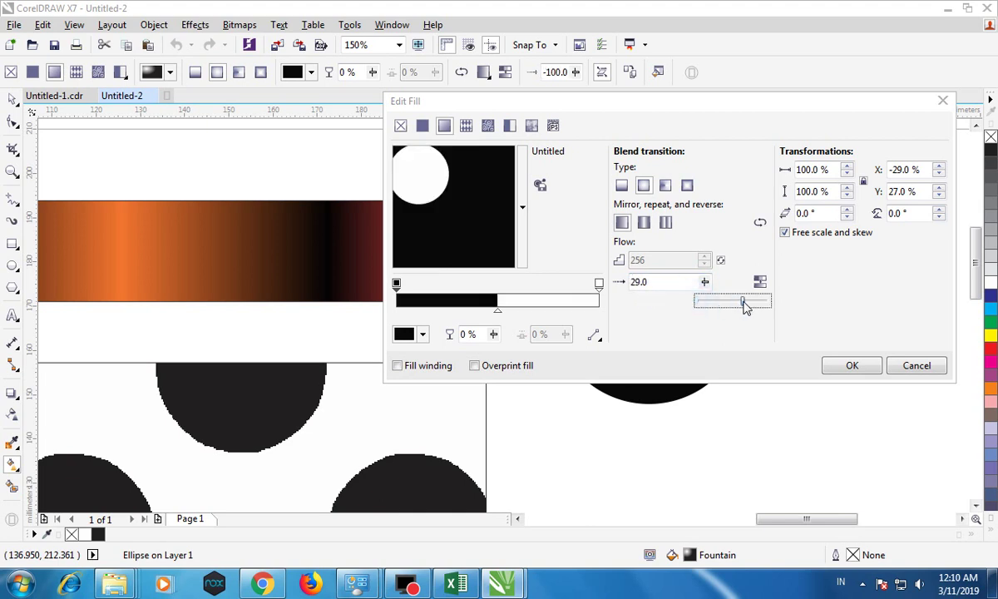
left_click_drag(662, 281, 575, 272)
type("50")
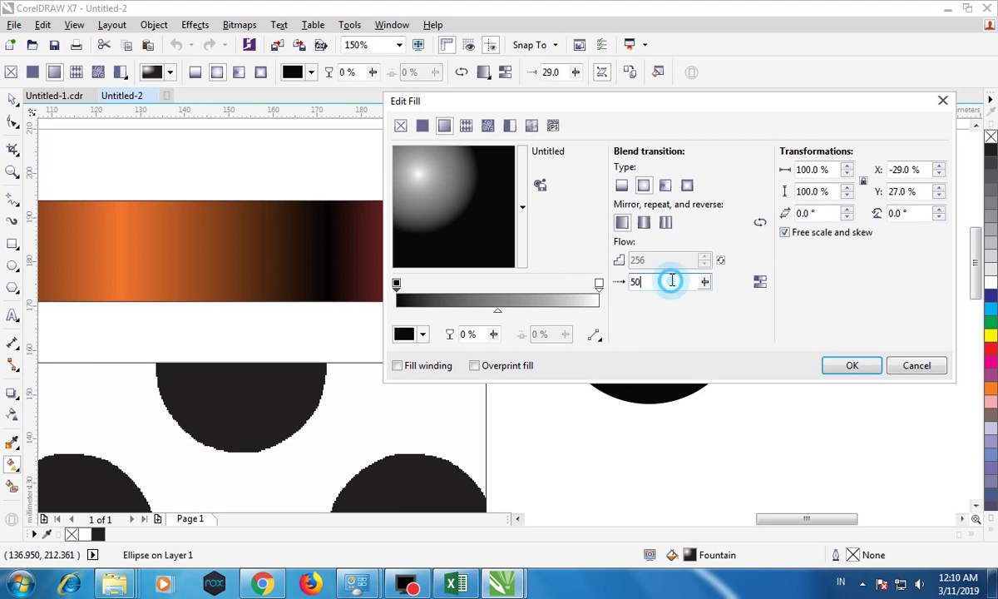
left_click(760, 282)
left_click(760, 282)
left_click(760, 282)
left_click(760, 282)
left_click(760, 282)
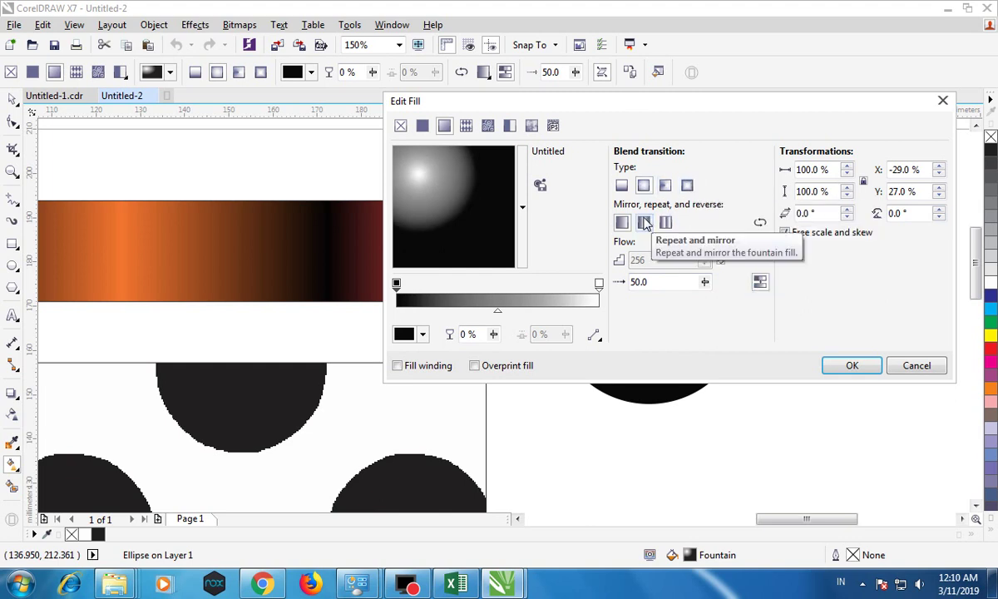
Try the mirrored and plain repeat options on the radial fill, and restore the default arrangement
left_click(644, 222)
left_click(665, 223)
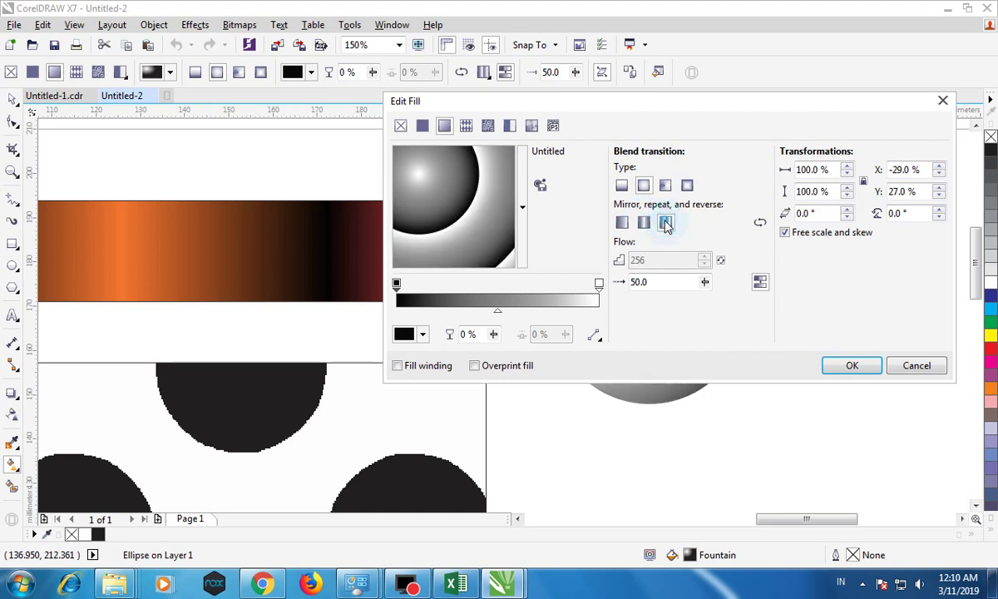
left_click(643, 222)
left_click(622, 222)
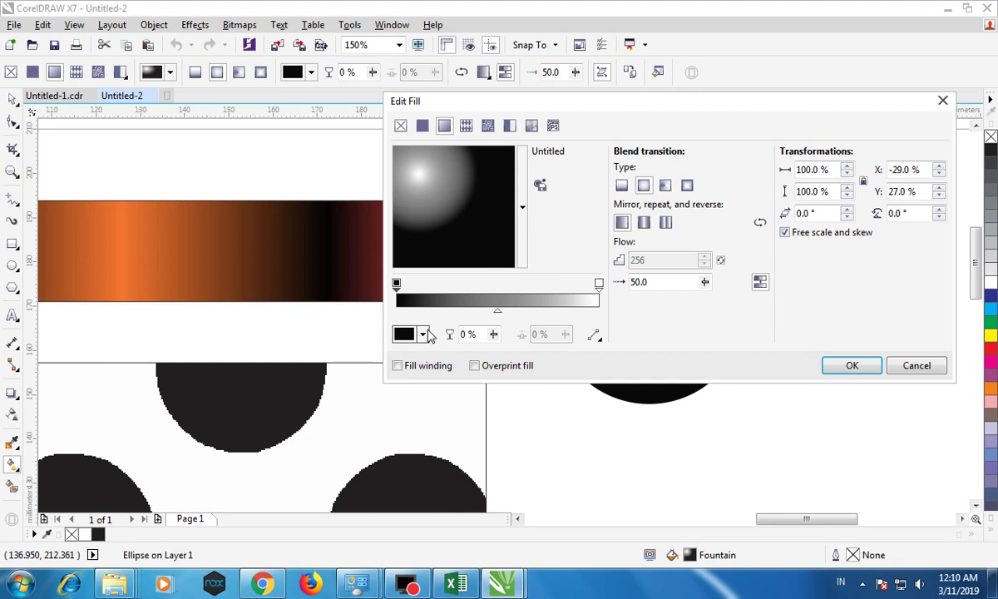
Try making the dark color node partly transparent, and return its transparency to 0%
left_click(494, 334)
left_click_drag(505, 353, 462, 356)
left_click(494, 334)
left_click(493, 333)
left_click(494, 334)
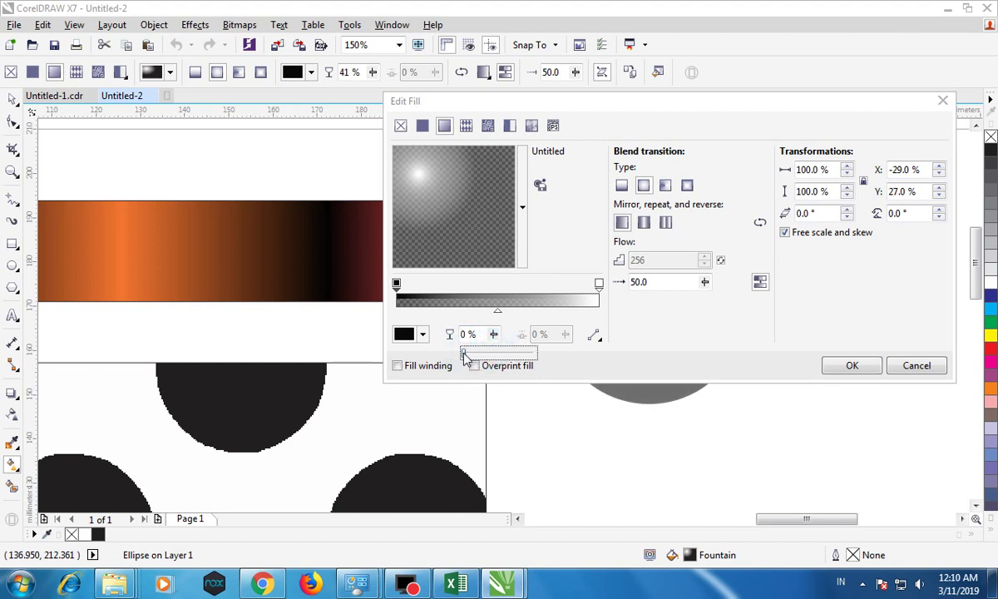
Lighten the dark color node to C65 M64 Y61 K53 and apply the edited fill to the circle
left_click(423, 333)
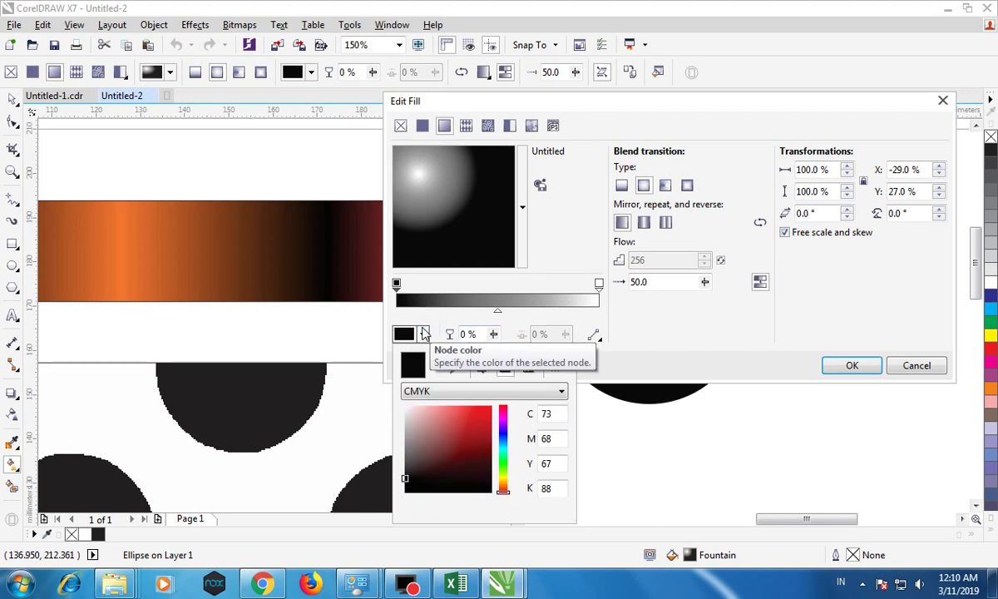
mouse_move(408, 484)
left_mouse_down()
mouse_move(412, 446)
mouse_move(428, 445)
mouse_move(408, 466)
left_mouse_up()
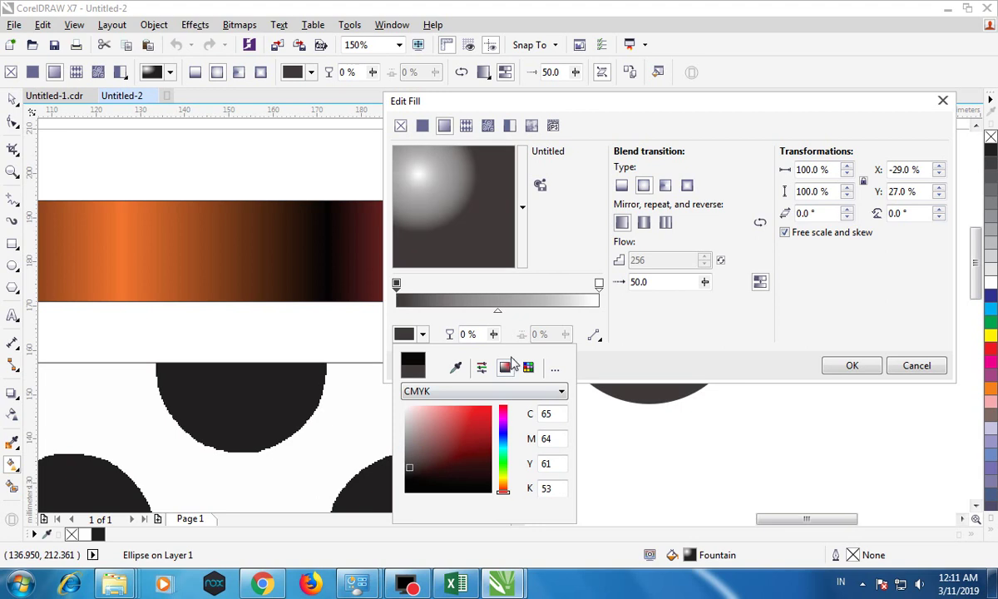
left_click(665, 332)
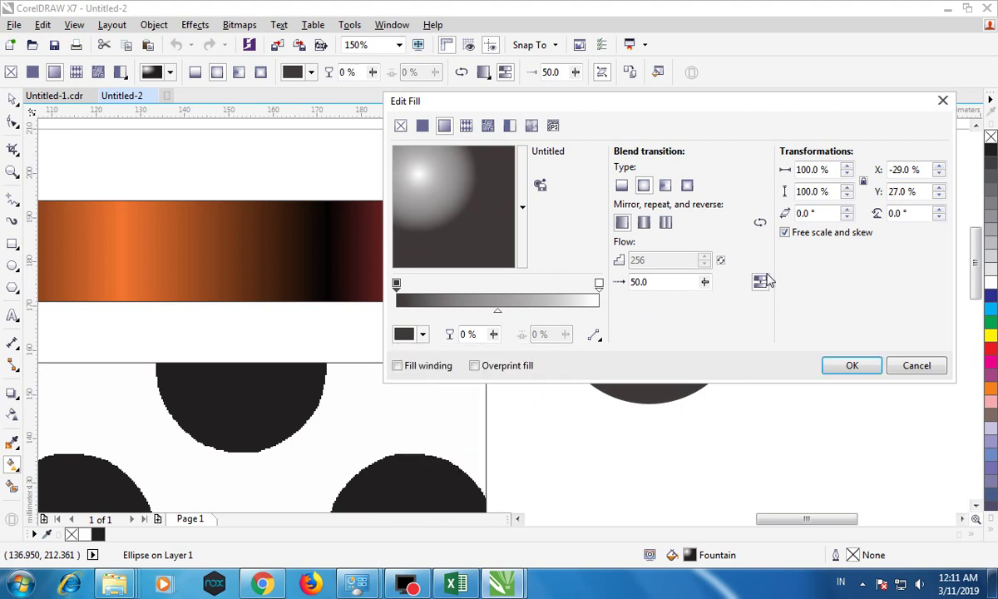
left_click(850, 368)
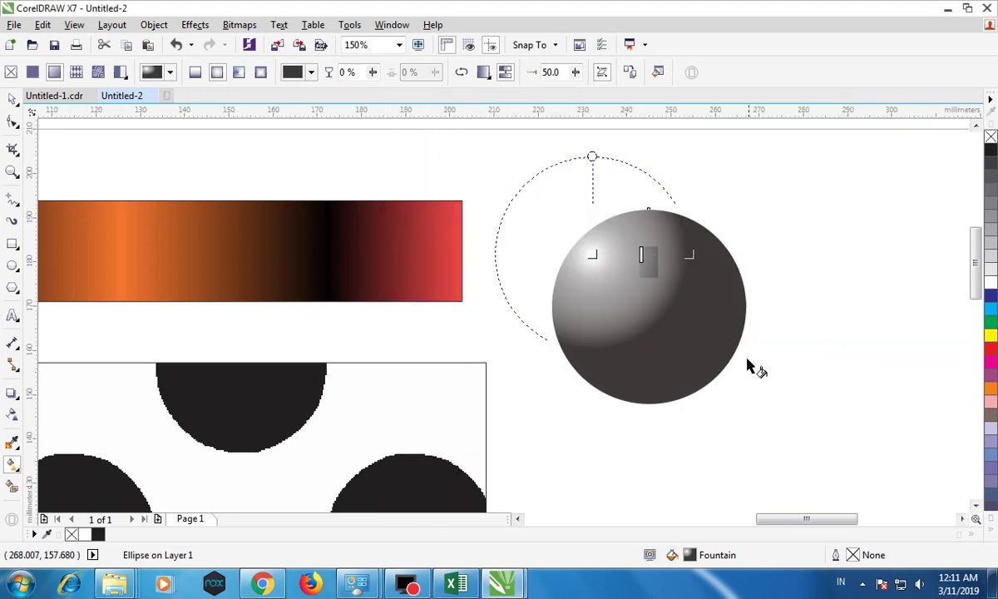
Enlarge the circle's radial fill to about 184%, extending its dark end beyond the lower right edge, with the center near X -25%, Y 27%
mouse_move(595, 253)
left_mouse_down()
mouse_move(620, 267)
mouse_move(599, 253)
left_mouse_up()
left_click_drag(690, 254, 771, 297)
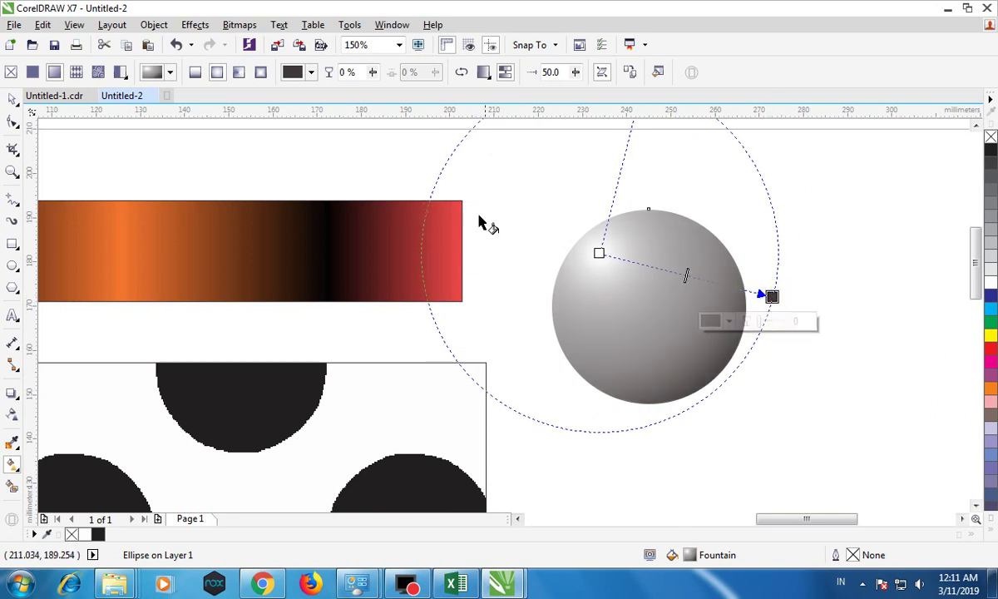
Try darkening the radial fill's outer color node to near black, and undo the color change
left_click(658, 72)
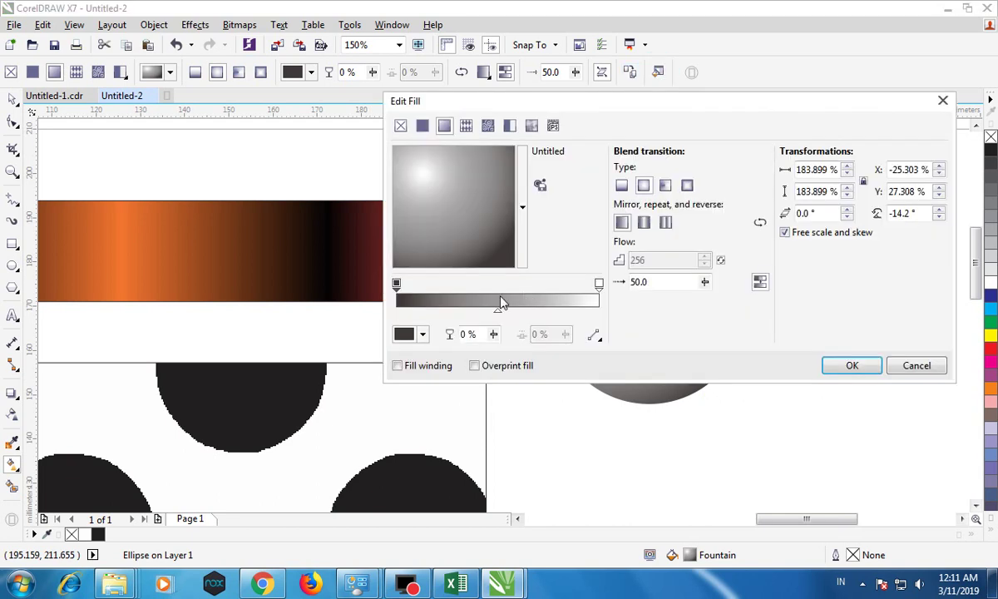
left_click(423, 333)
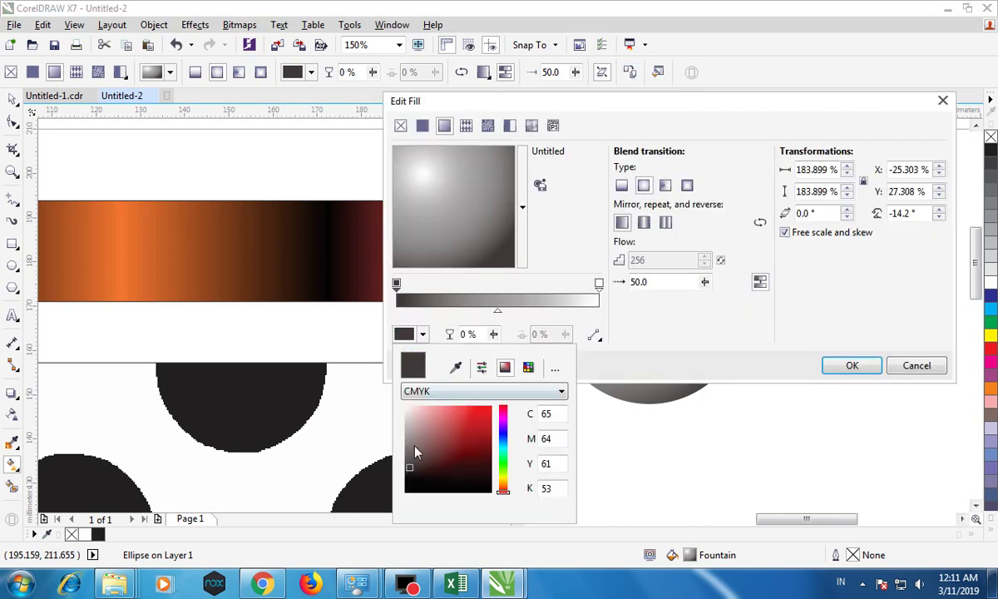
left_click_drag(408, 464, 407, 489)
left_click(668, 322)
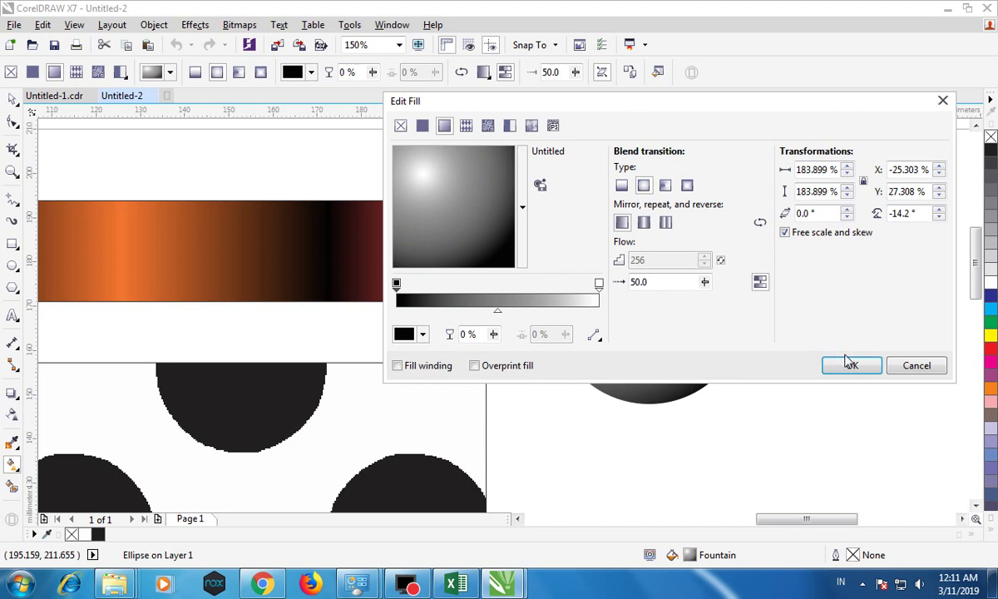
left_click(852, 368)
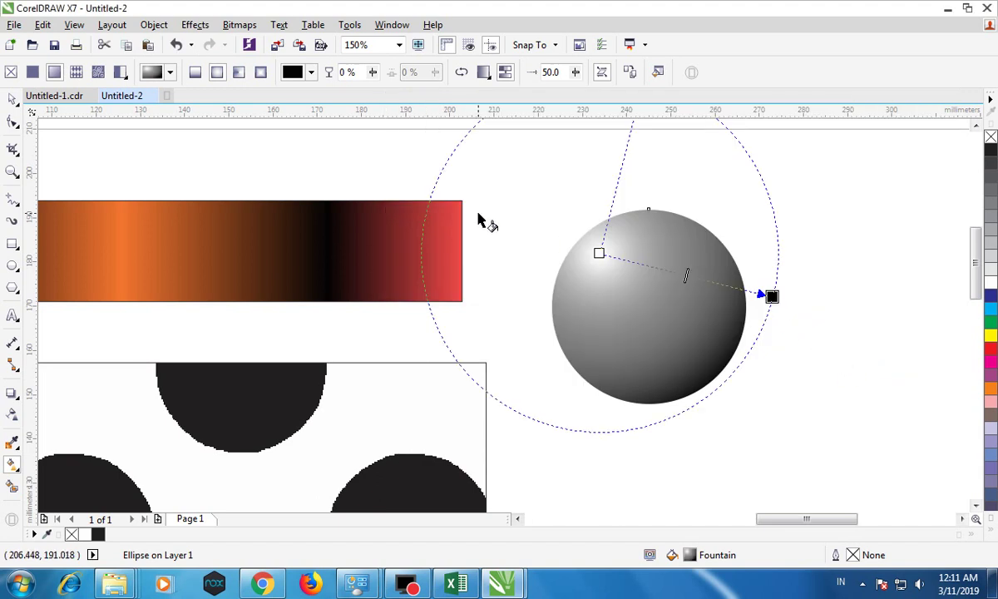
left_click(175, 44)
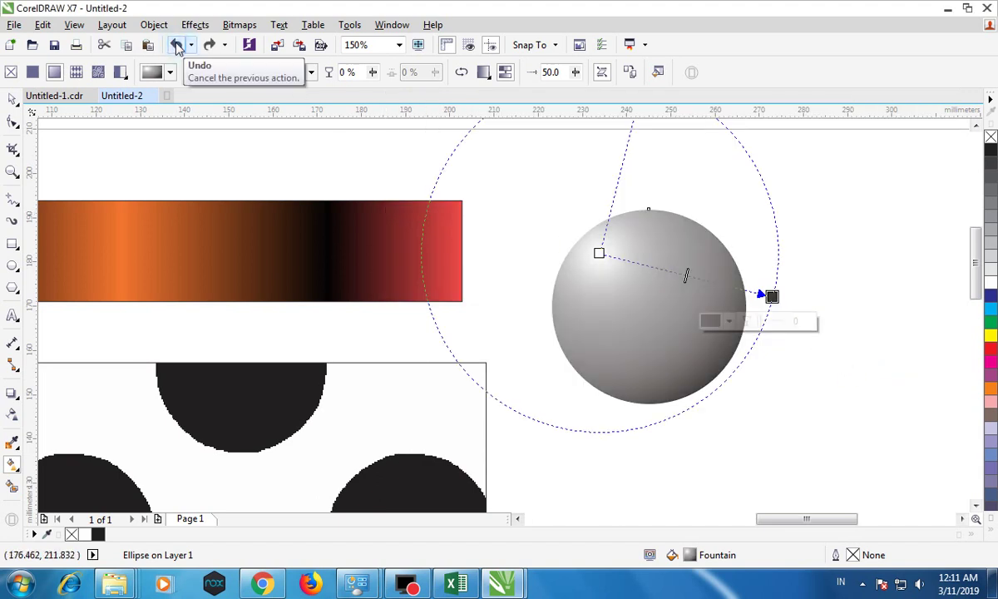
Select the shaded grey circle and paste a duplicate of it in place
left_click(537, 208)
left_click(12, 99)
left_click(678, 291)
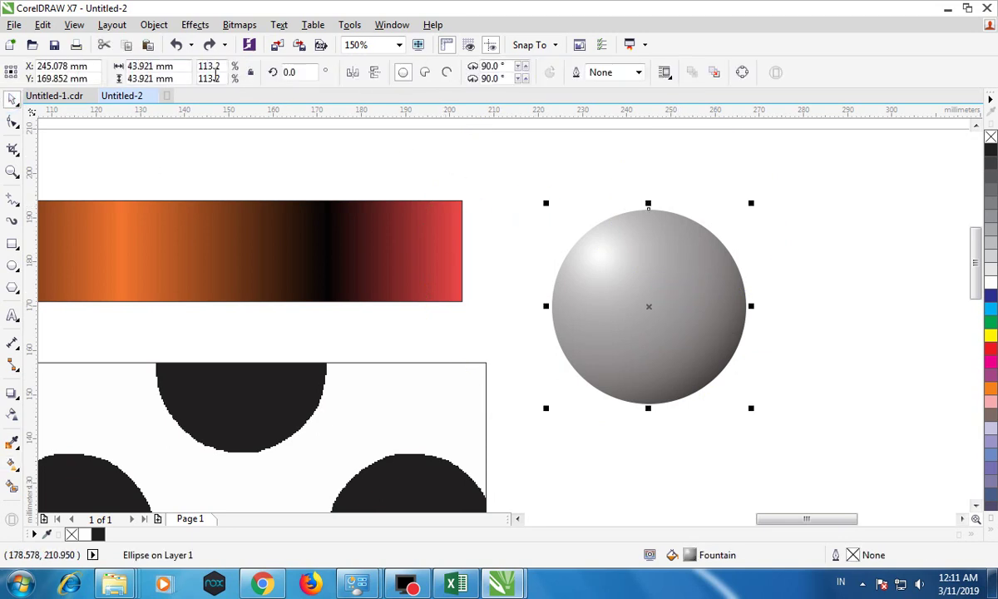
left_click(126, 44)
left_click(148, 44)
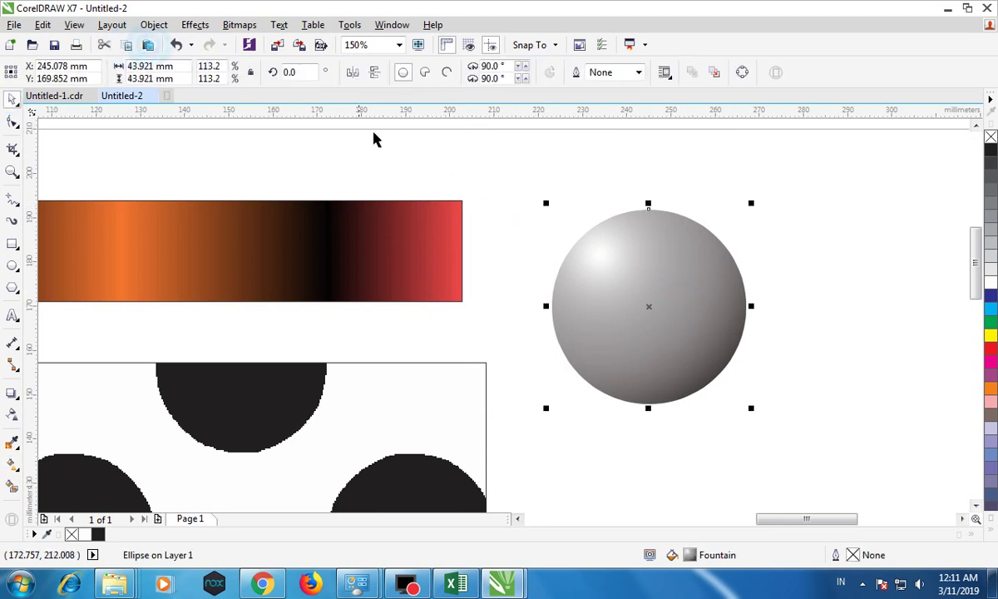
Shrink the duplicate circle concentrically to about 26.8 mm and place a copy of both circles about 58 mm to the right
left_click_drag(750, 203, 721, 242)
left_click(575, 225)
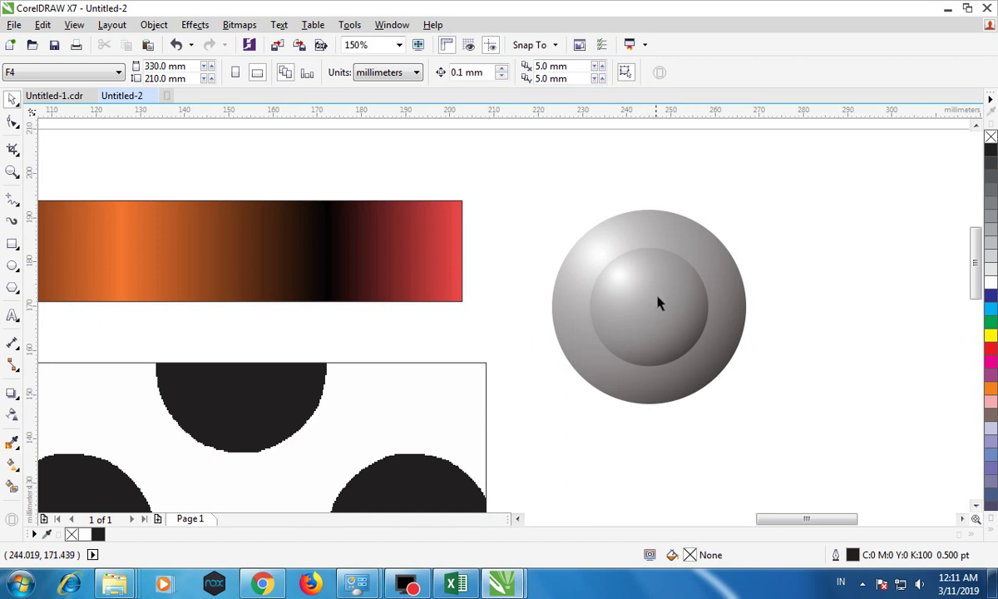
left_click_drag(492, 155, 868, 439)
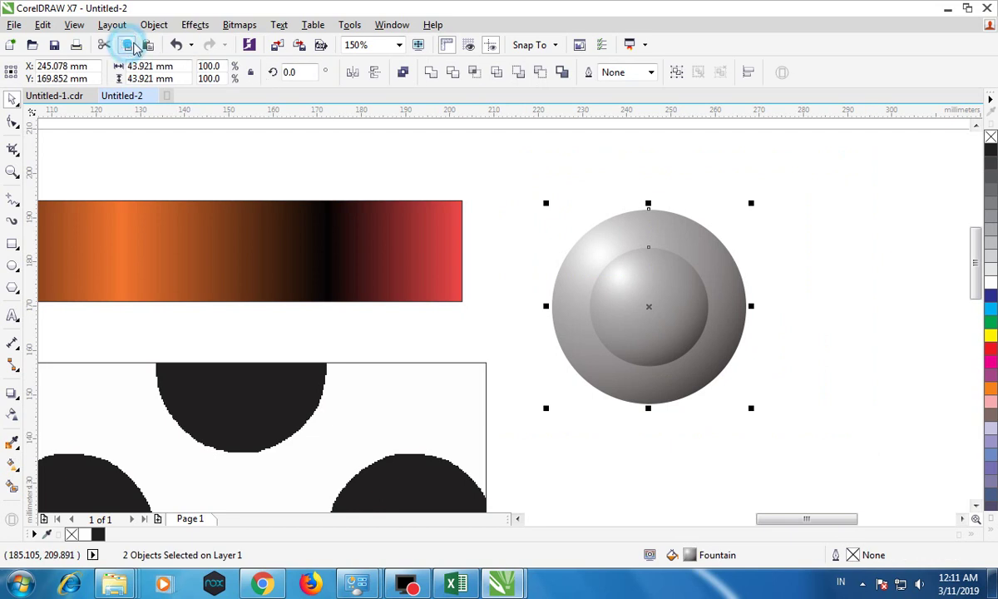
left_click_drag(816, 518, 834, 518)
left_click_drag(493, 305, 747, 312)
left_click(660, 216)
Try setting the rotation of the copied button's inner circle to 90° and 45°
left_click(749, 312)
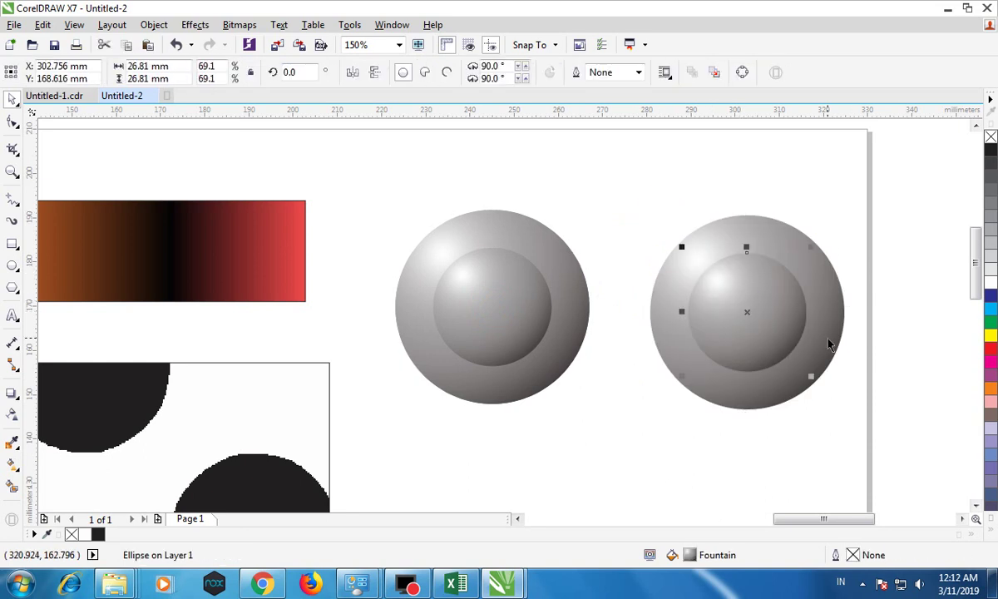
left_click(305, 75)
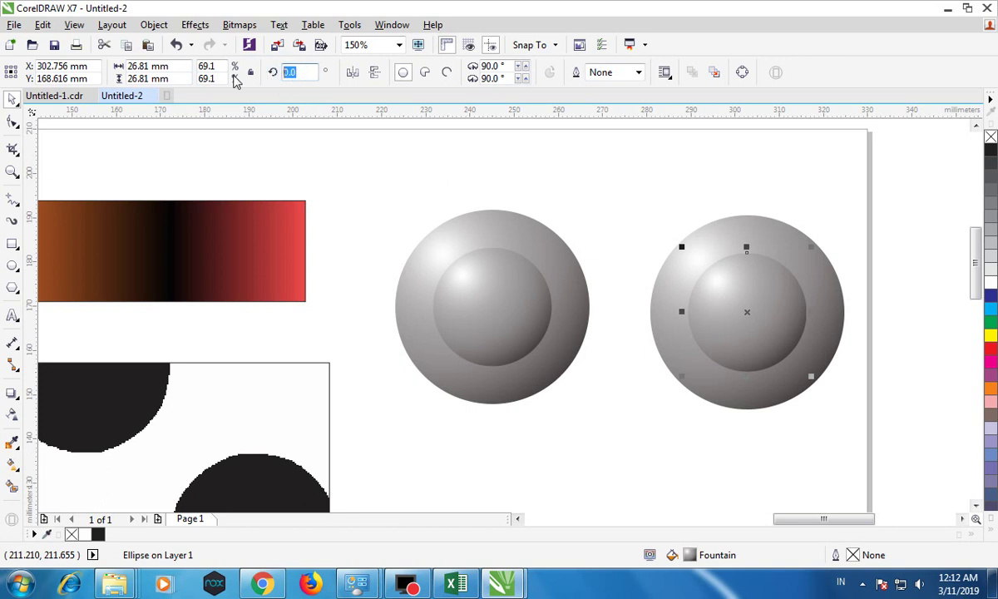
key("Return")
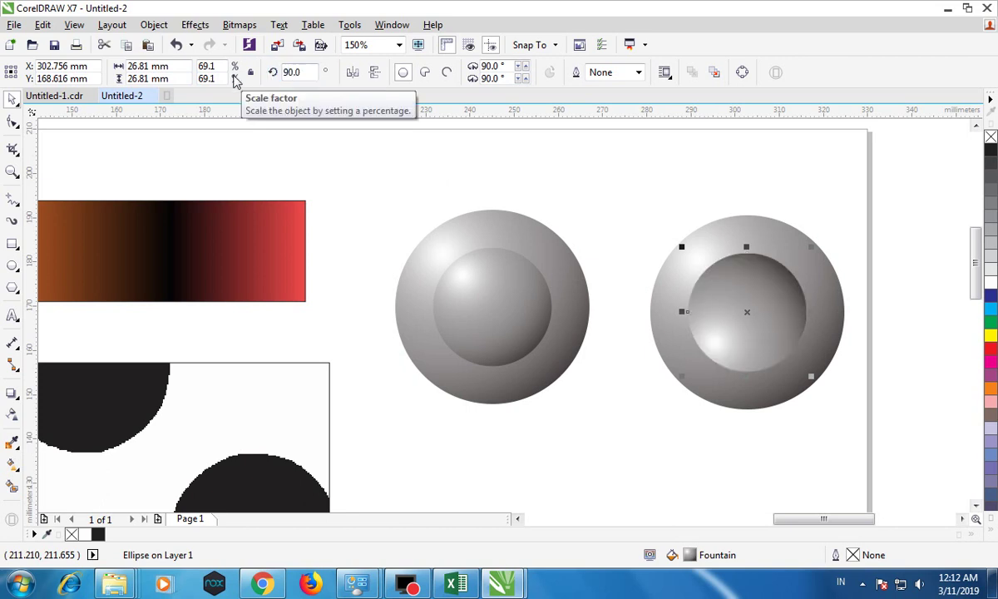
left_click(293, 72)
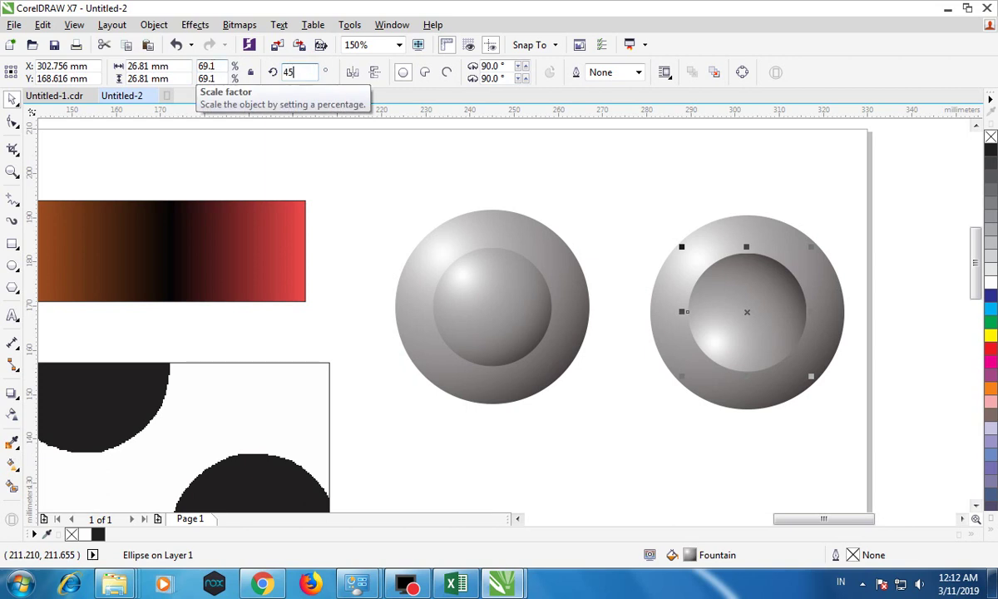
type("45")
key("Return")
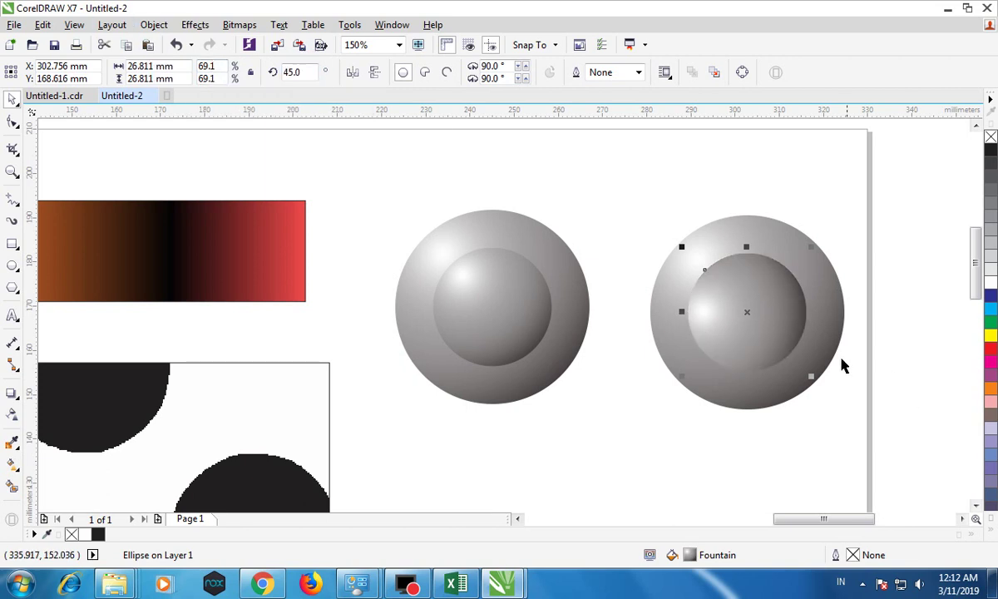
Rotate the copied button's inner circle freehand to about 192.5°, putting its highlight at the lower right, and deselect it
left_click(748, 311)
left_click_drag(680, 376, 819, 306)
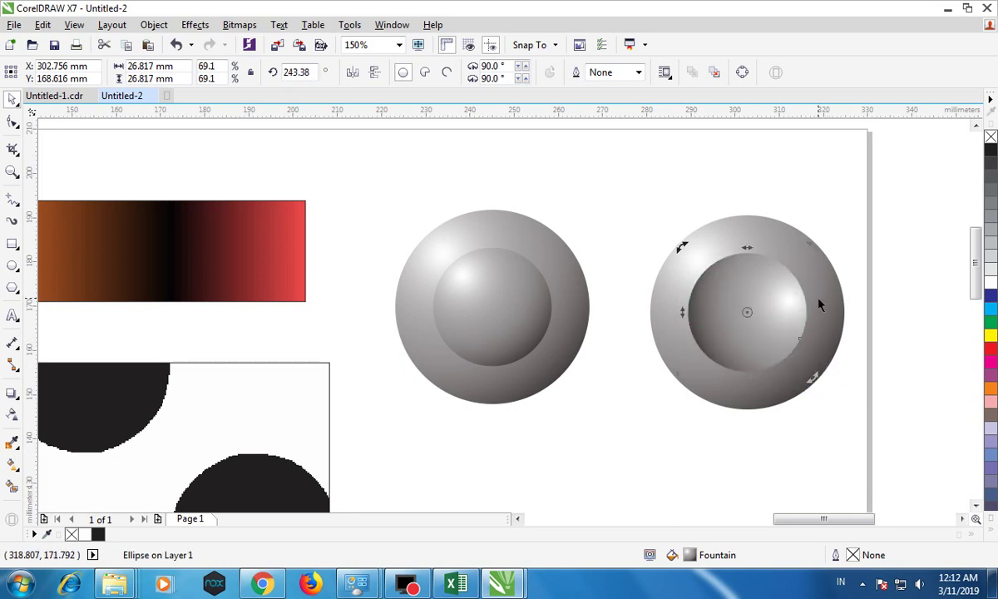
left_click_drag(810, 380, 828, 327)
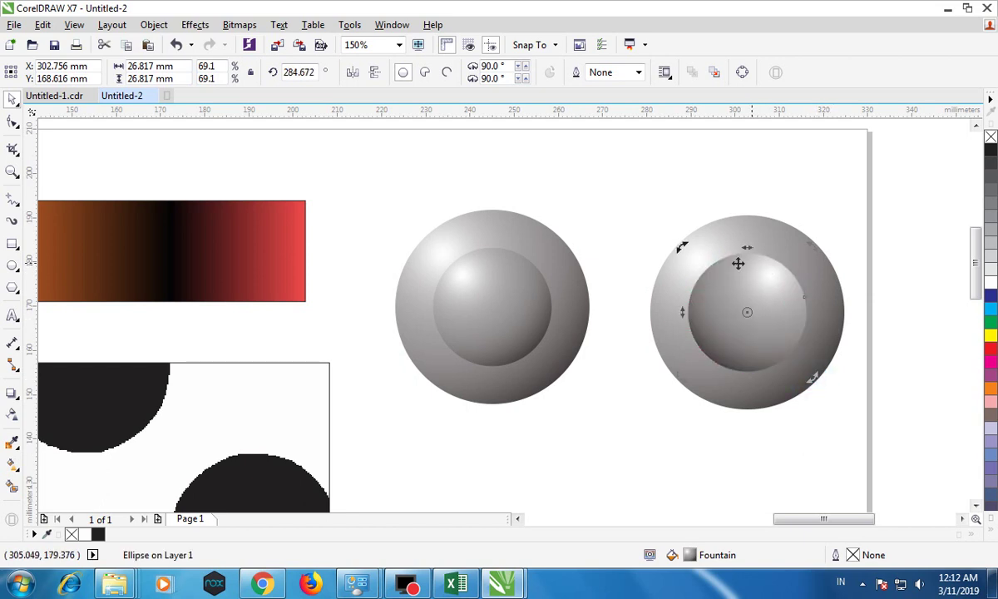
left_click_drag(816, 378, 784, 410)
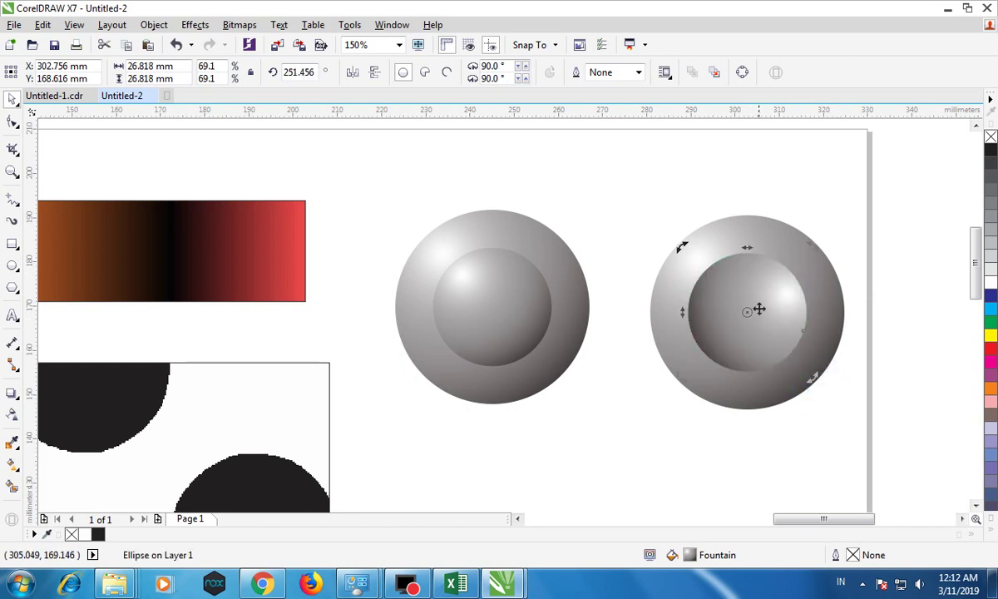
mouse_move(814, 378)
left_mouse_down()
mouse_move(779, 405)
mouse_move(815, 371)
left_mouse_up()
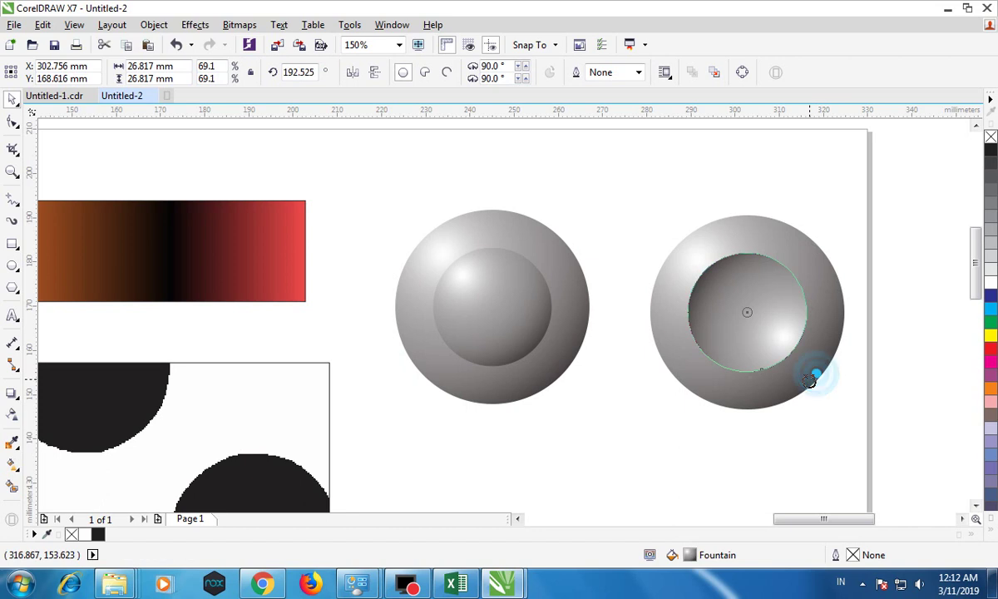
left_click(886, 356)
left_click(797, 421)
Compare the two finished buttons with the reference sheet and fit the whole page in view
scroll(803, 416, "down", 4)
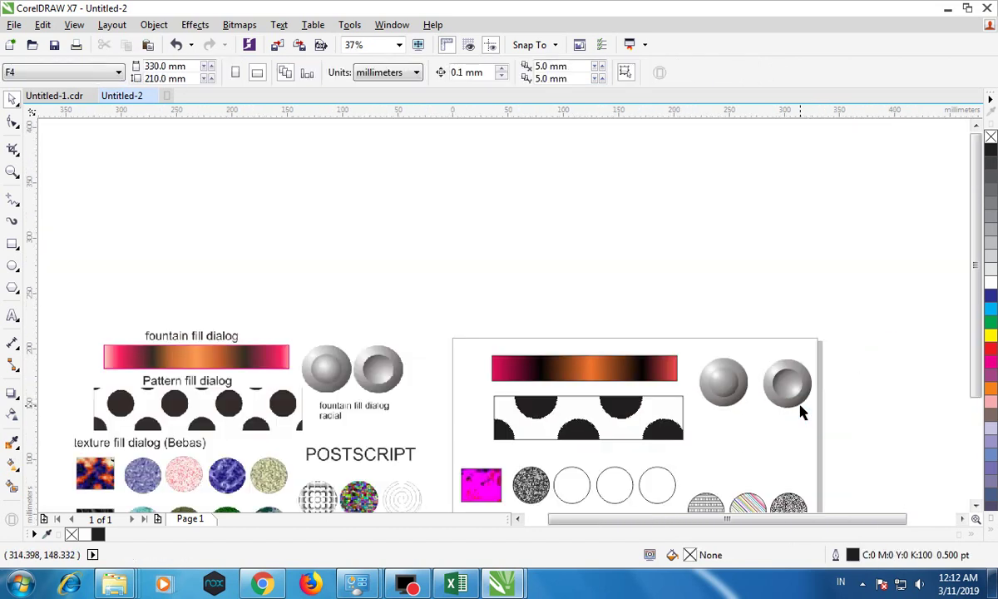
scroll(801, 411, "up", 4)
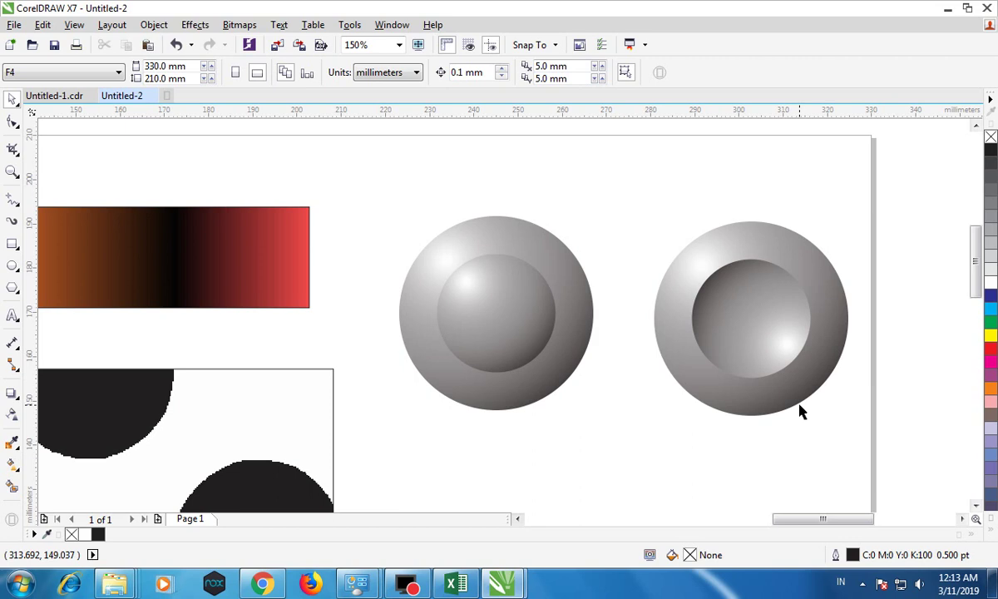
scroll(771, 400, "down", 5)
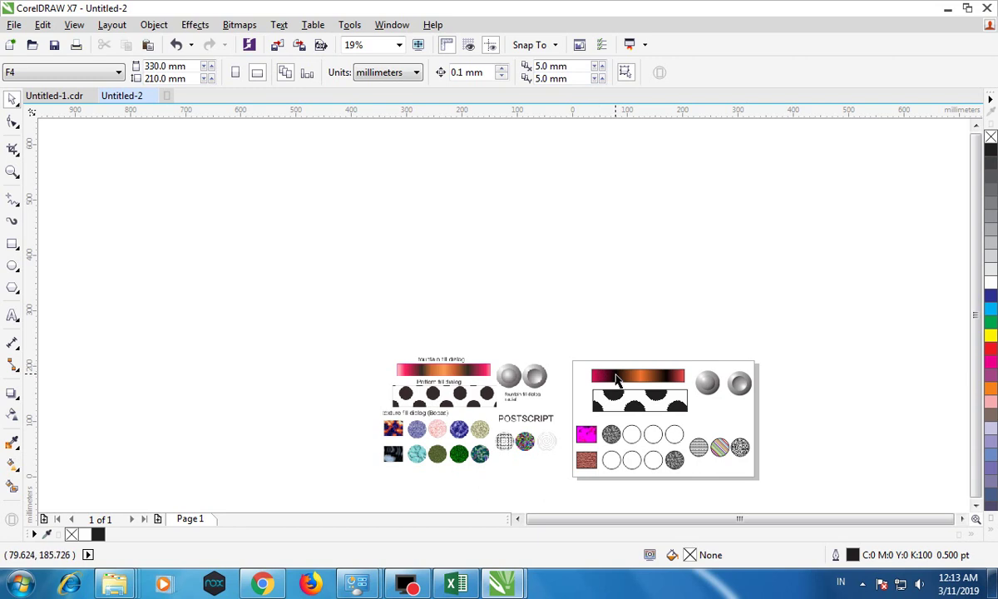
key("z")
key("shift+F4")
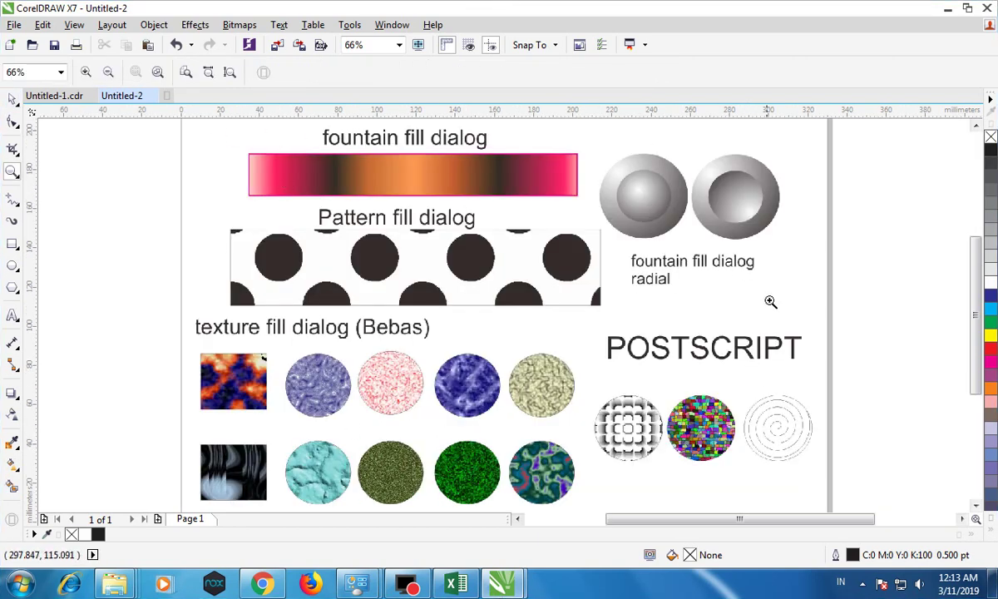
Start saving the drawing to the Desktop, using the existing baju-logoTv-gear drawing's file name as the base
left_click(14, 26)
left_click(45, 169)
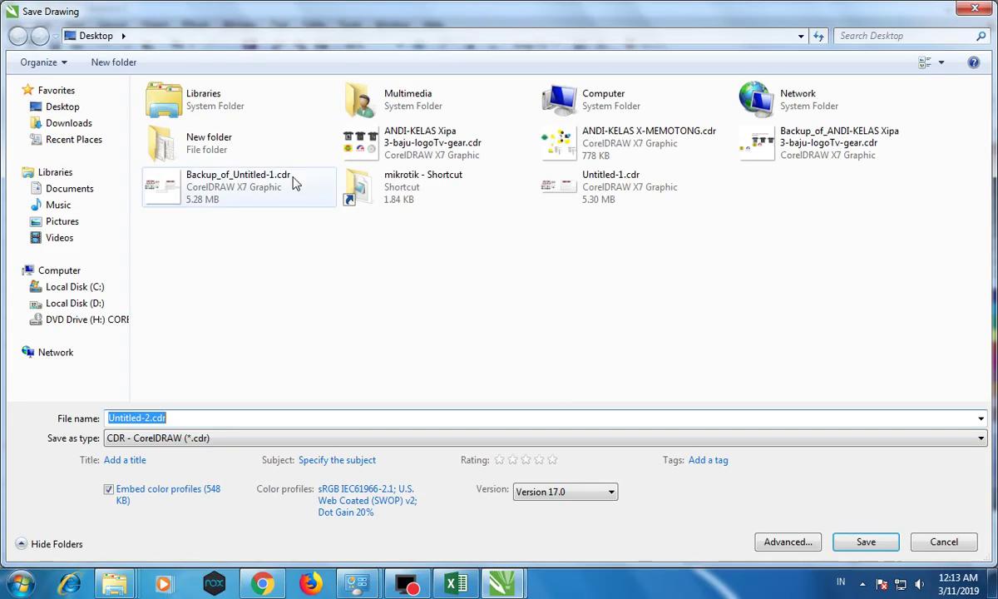
left_click(391, 142)
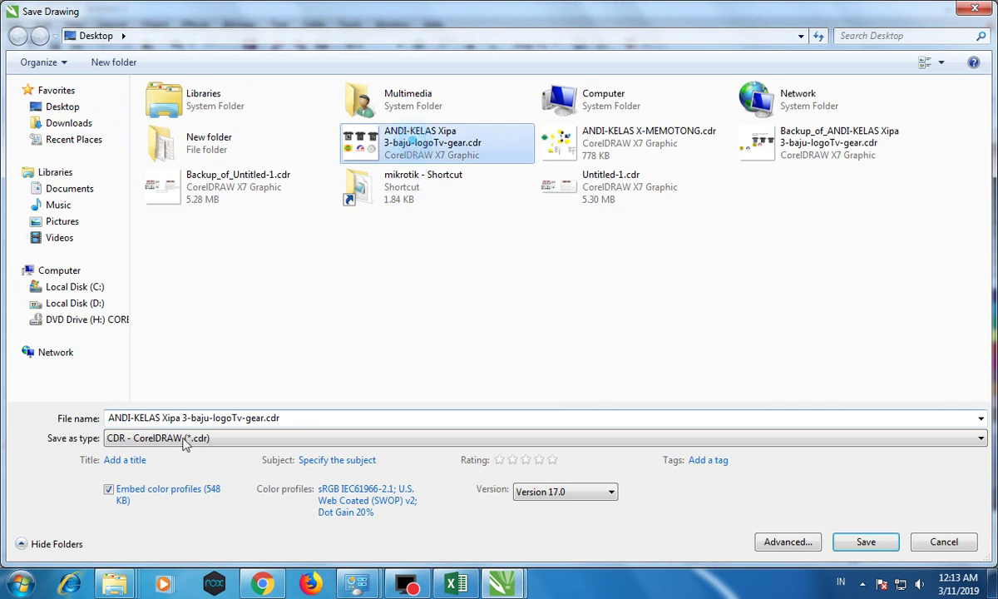
left_click(183, 419)
left_click(213, 418)
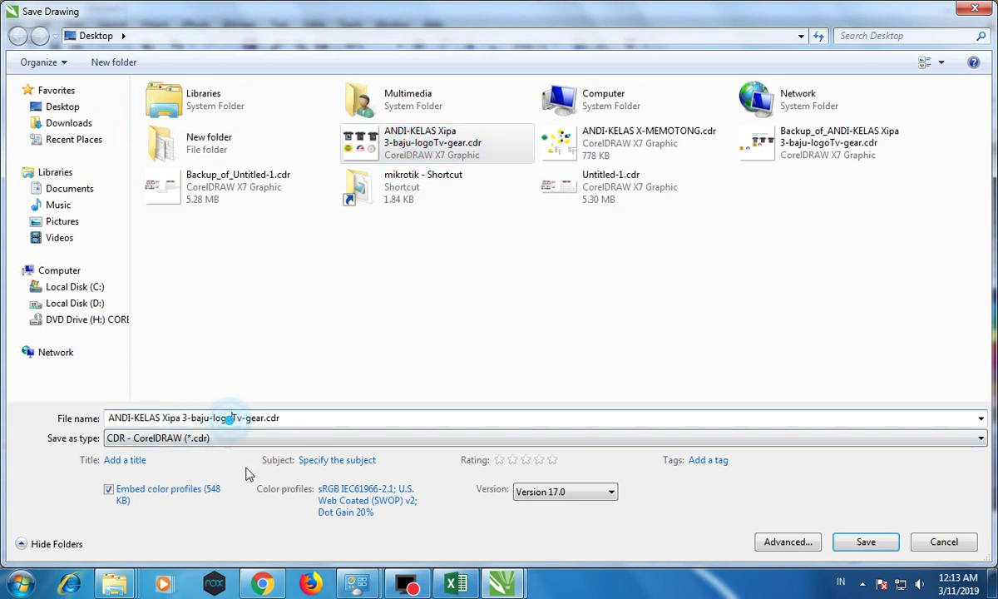
Switch to Chrome and check the assignment's title on the CORELDRAW e-learning page
left_click(262, 585)
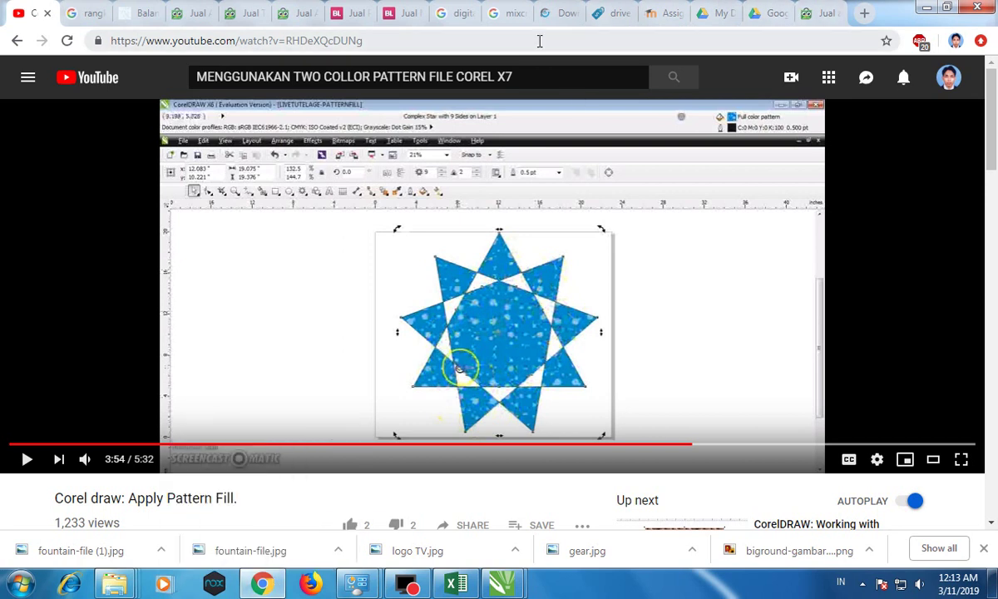
left_click(661, 14)
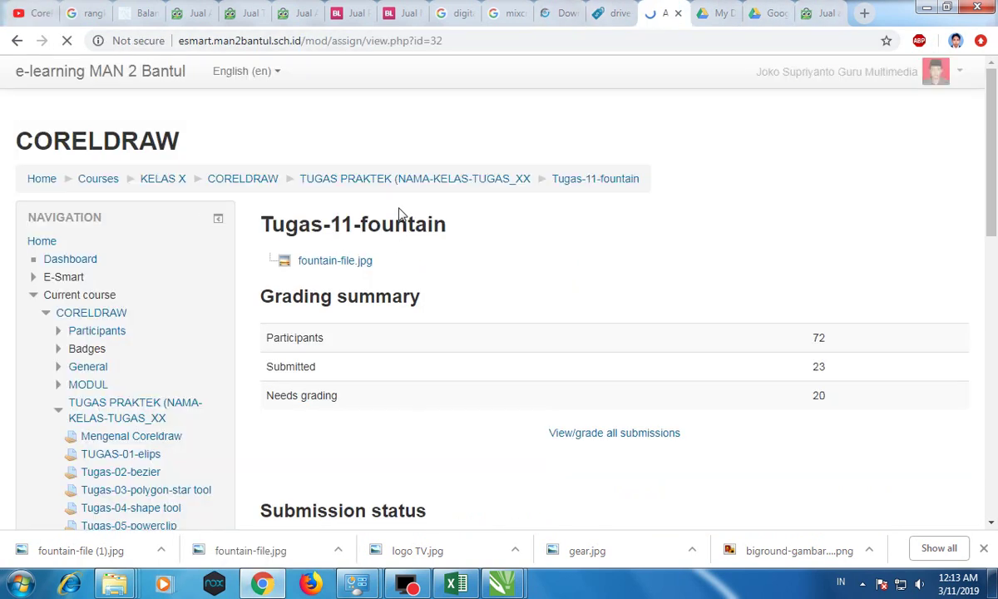
left_click_drag(362, 221, 490, 213)
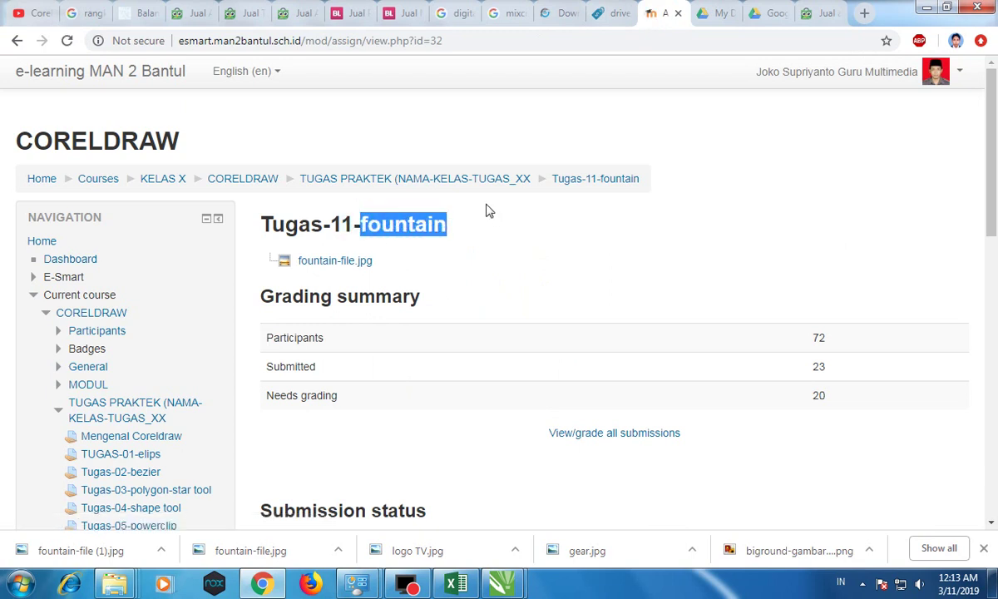
Return to CorelDRAW's save dialog and replace the file name's baju-logoTv-gear ending with fountain, keeping the student name and class
left_click(514, 572)
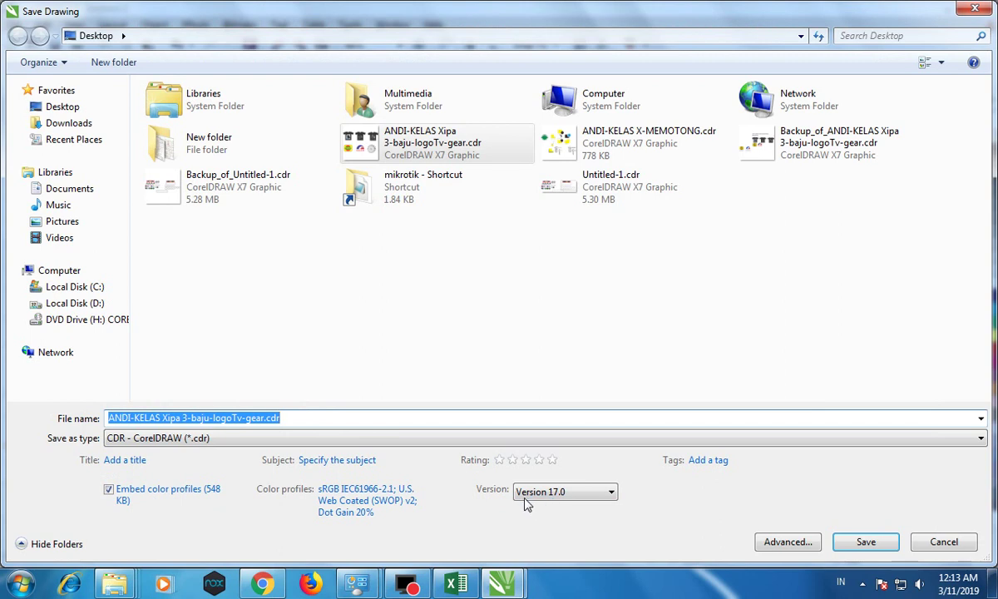
left_click(261, 418)
left_click_drag(283, 418, 196, 418)
type("fountain")
left_click(542, 382)
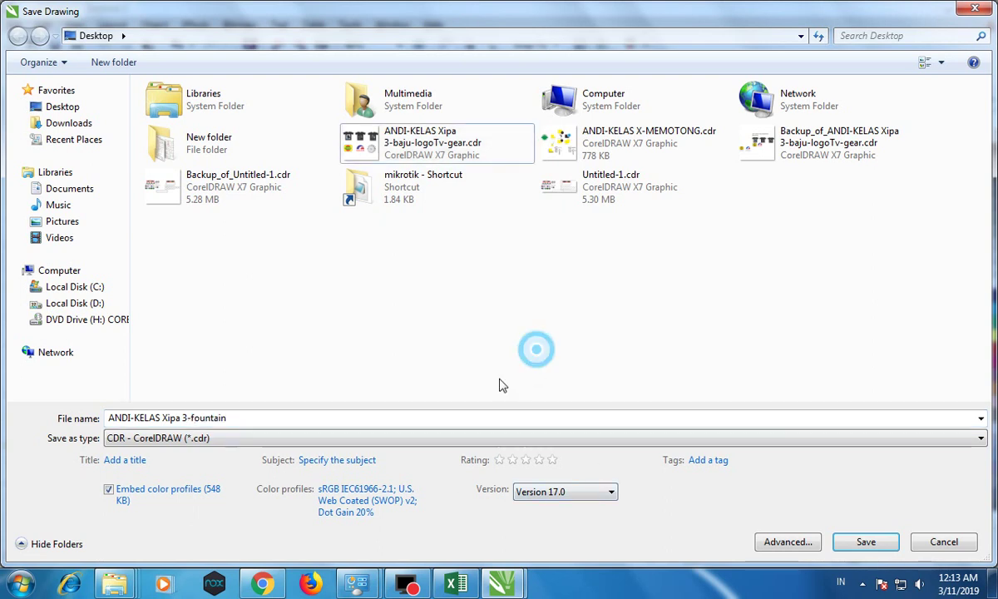
Set the file version to Version 14.0 and save the drawing
left_click(582, 491)
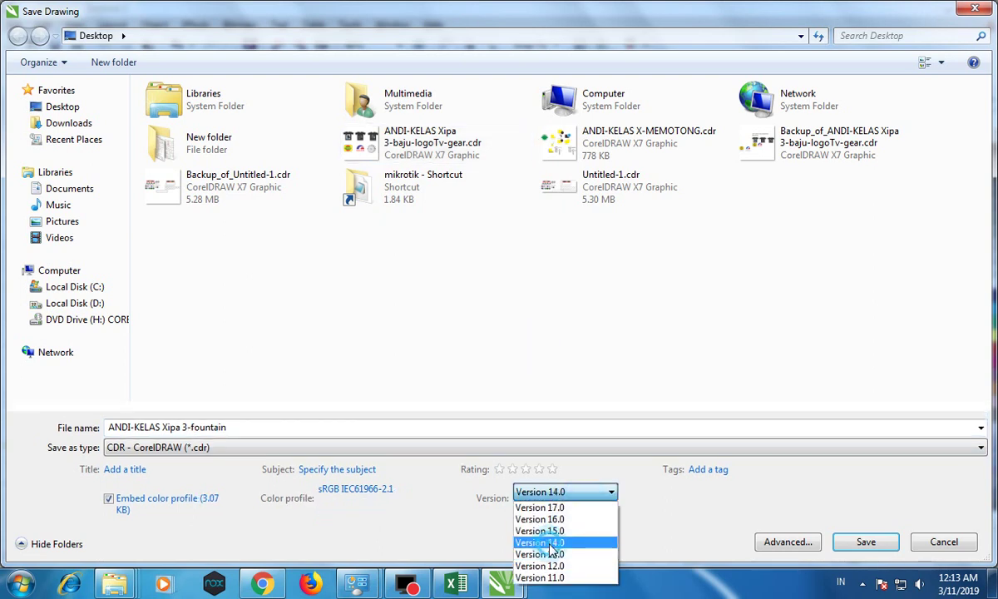
left_click(550, 543)
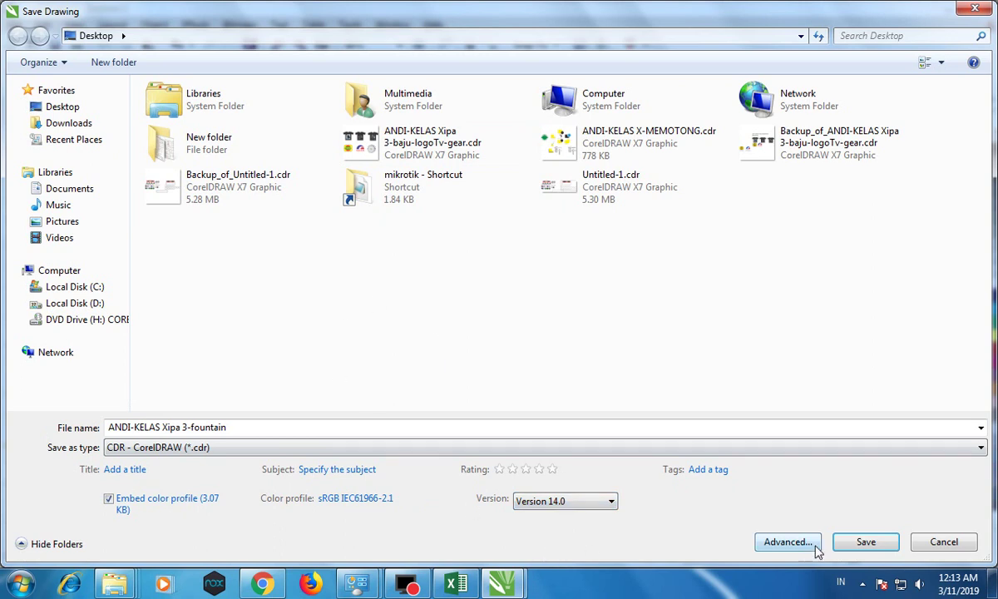
left_click(861, 542)
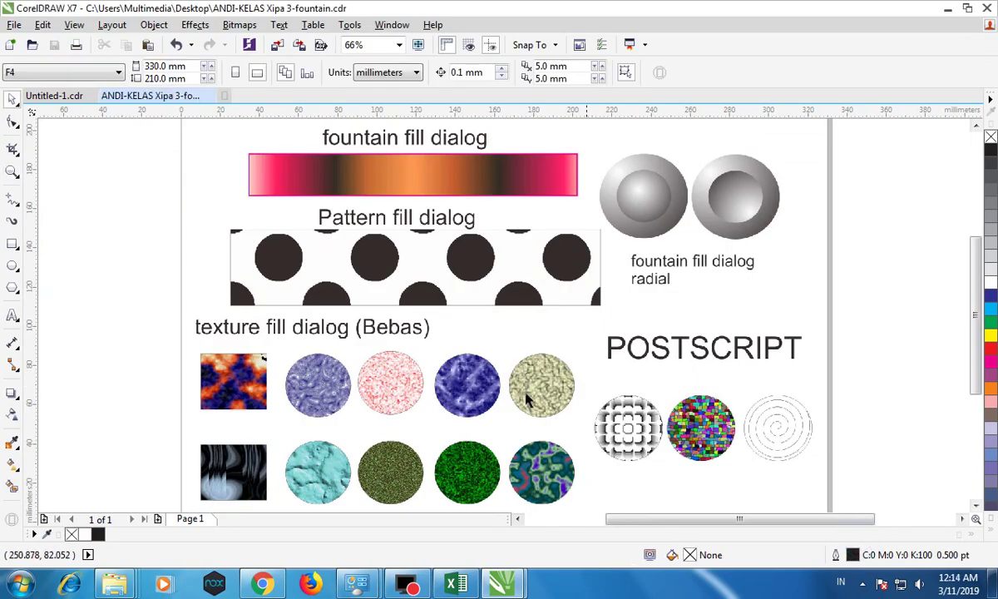
Switch to Chrome and examine the Tugas-11-fountain assignment's submission status and submission option
left_click(262, 584)
scroll(667, 394, "down", 3)
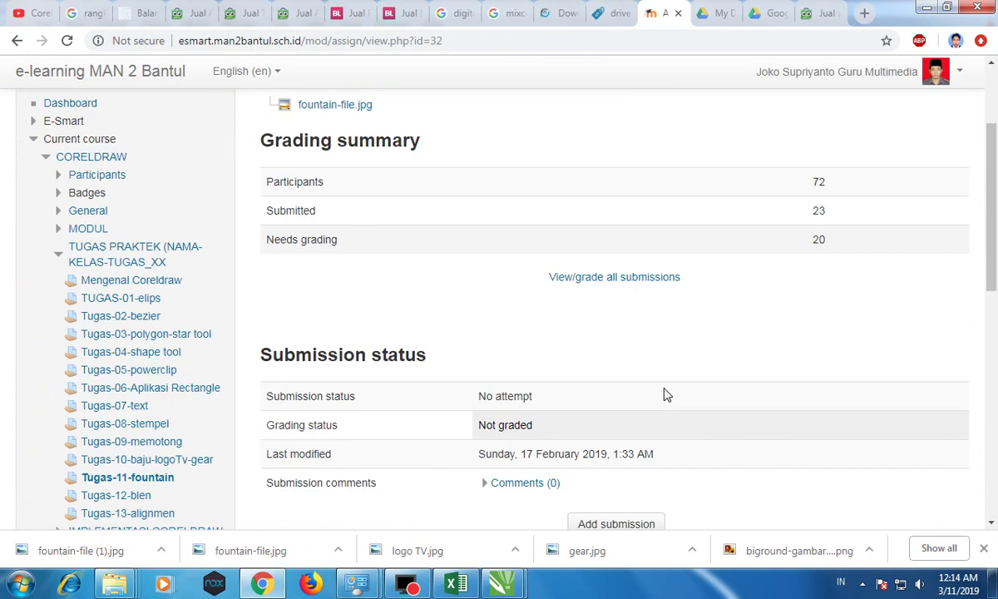
scroll(665, 394, "down", 1)
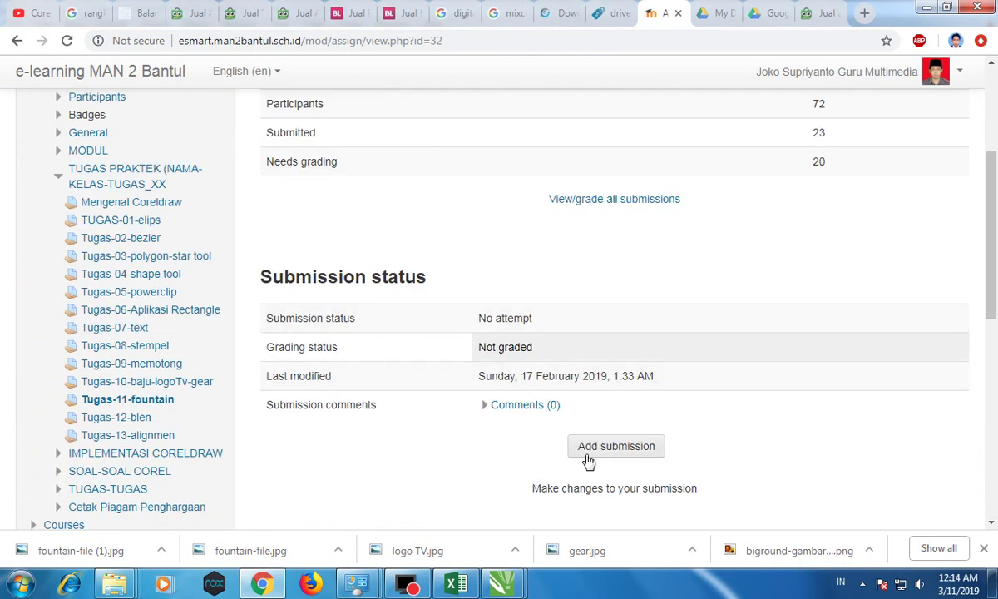
scroll(684, 408, "up", 2)
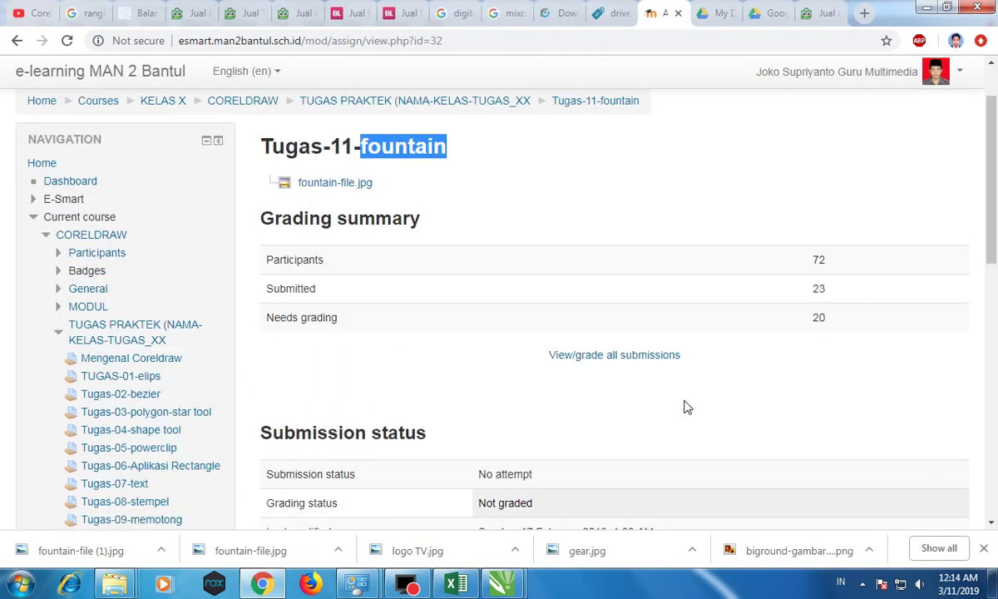